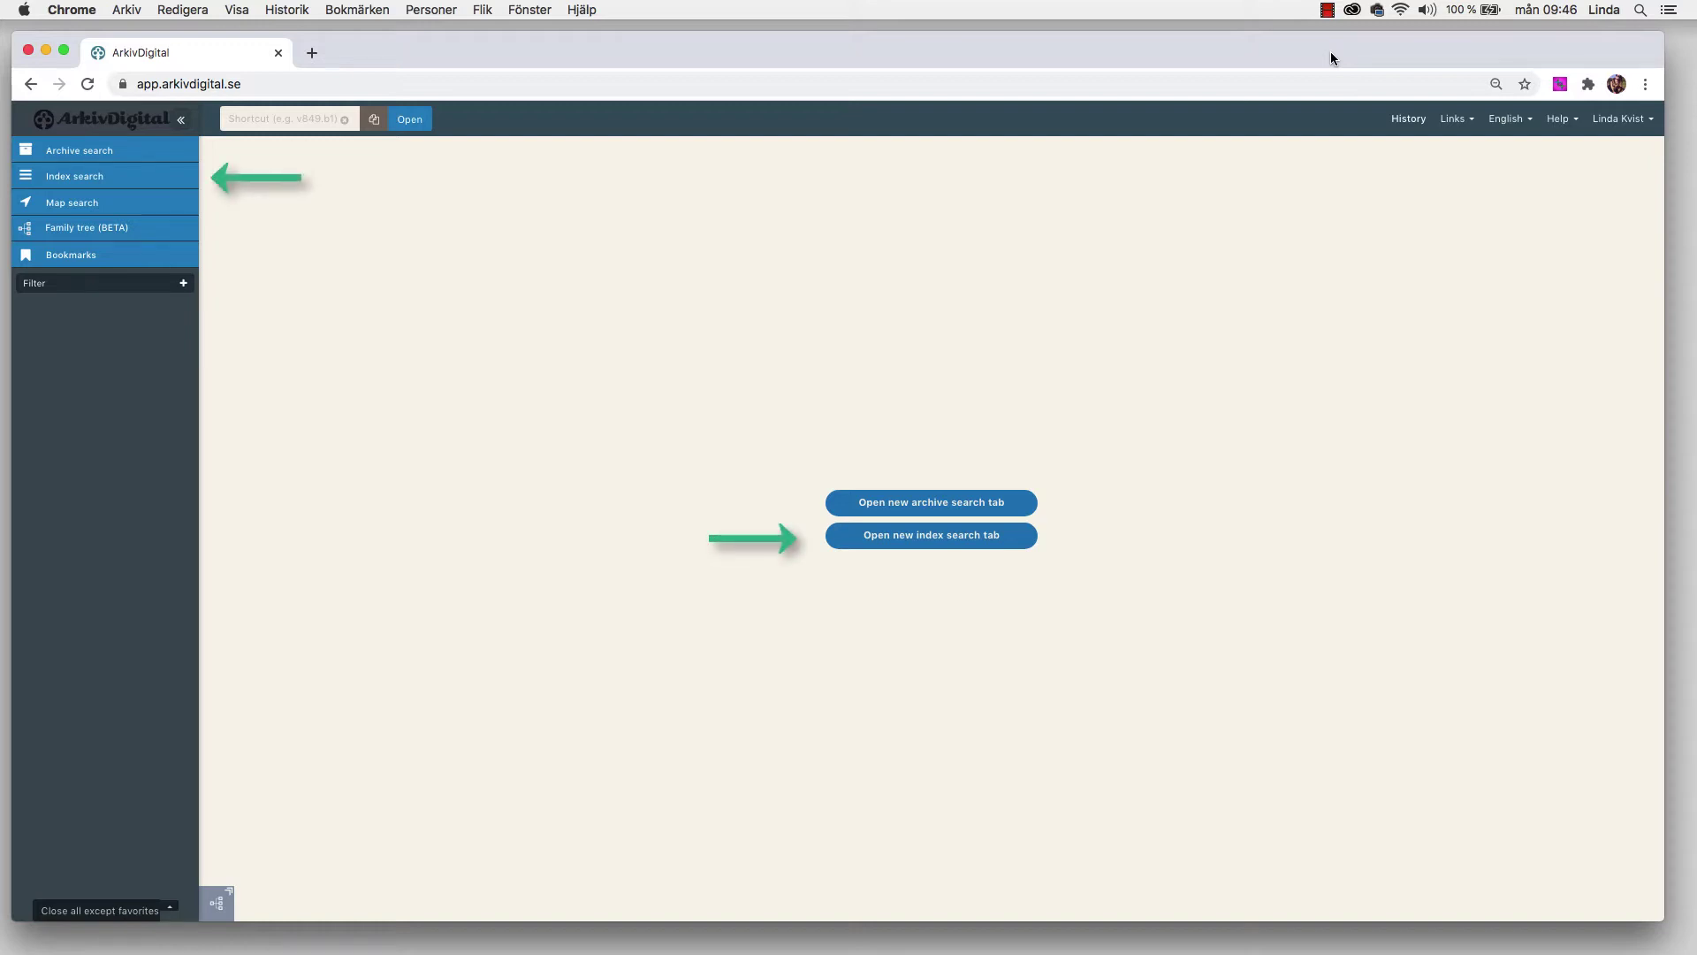
- Start a new index search and pick Census of Sweden 1940 as its index source
left_click(976, 541)
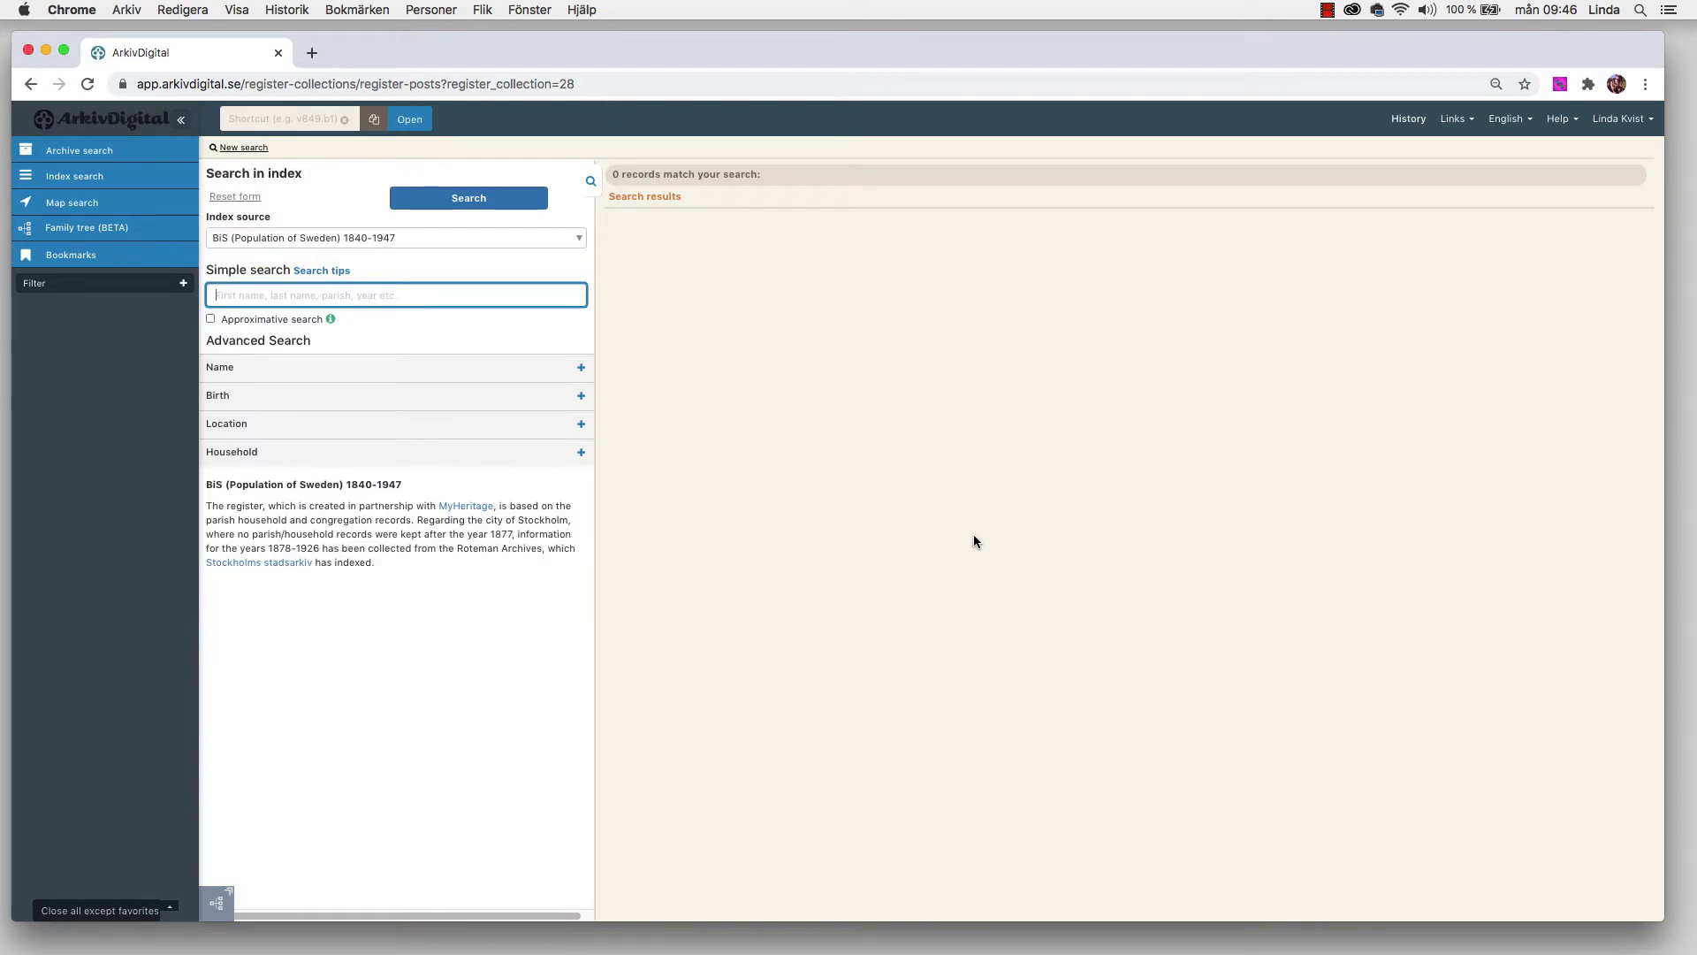
left_click(580, 244)
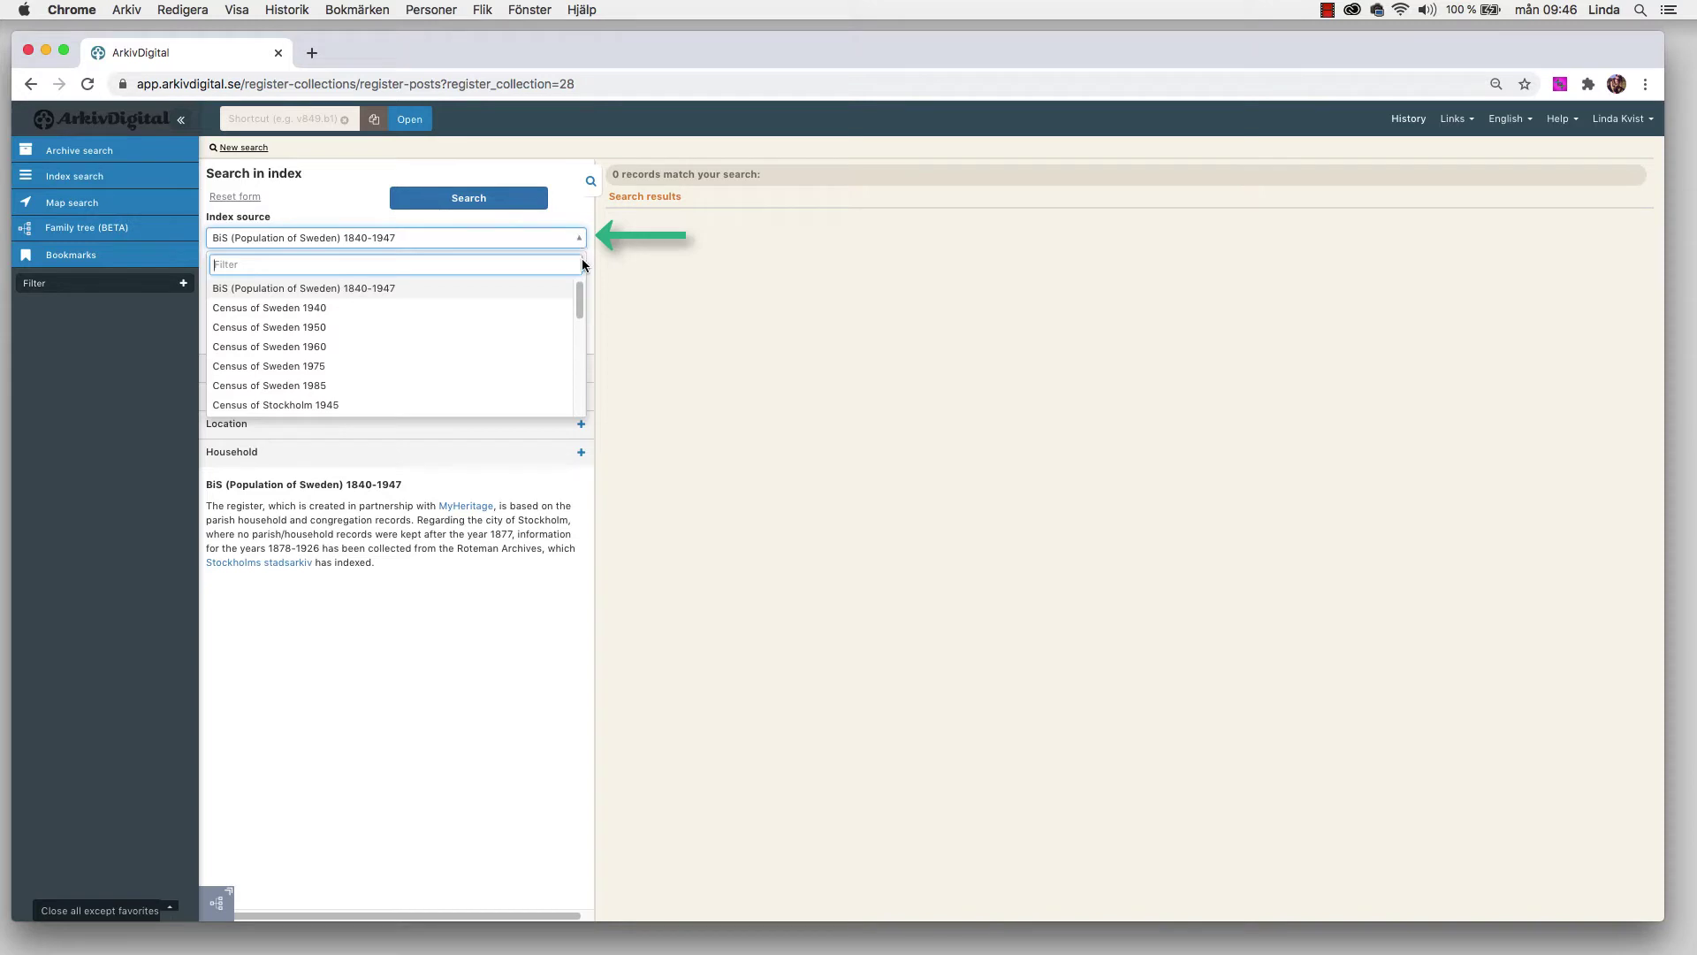
mouse_move(576, 302)
left_mouse_down()
mouse_move(576, 393)
mouse_move(592, 289)
left_mouse_up()
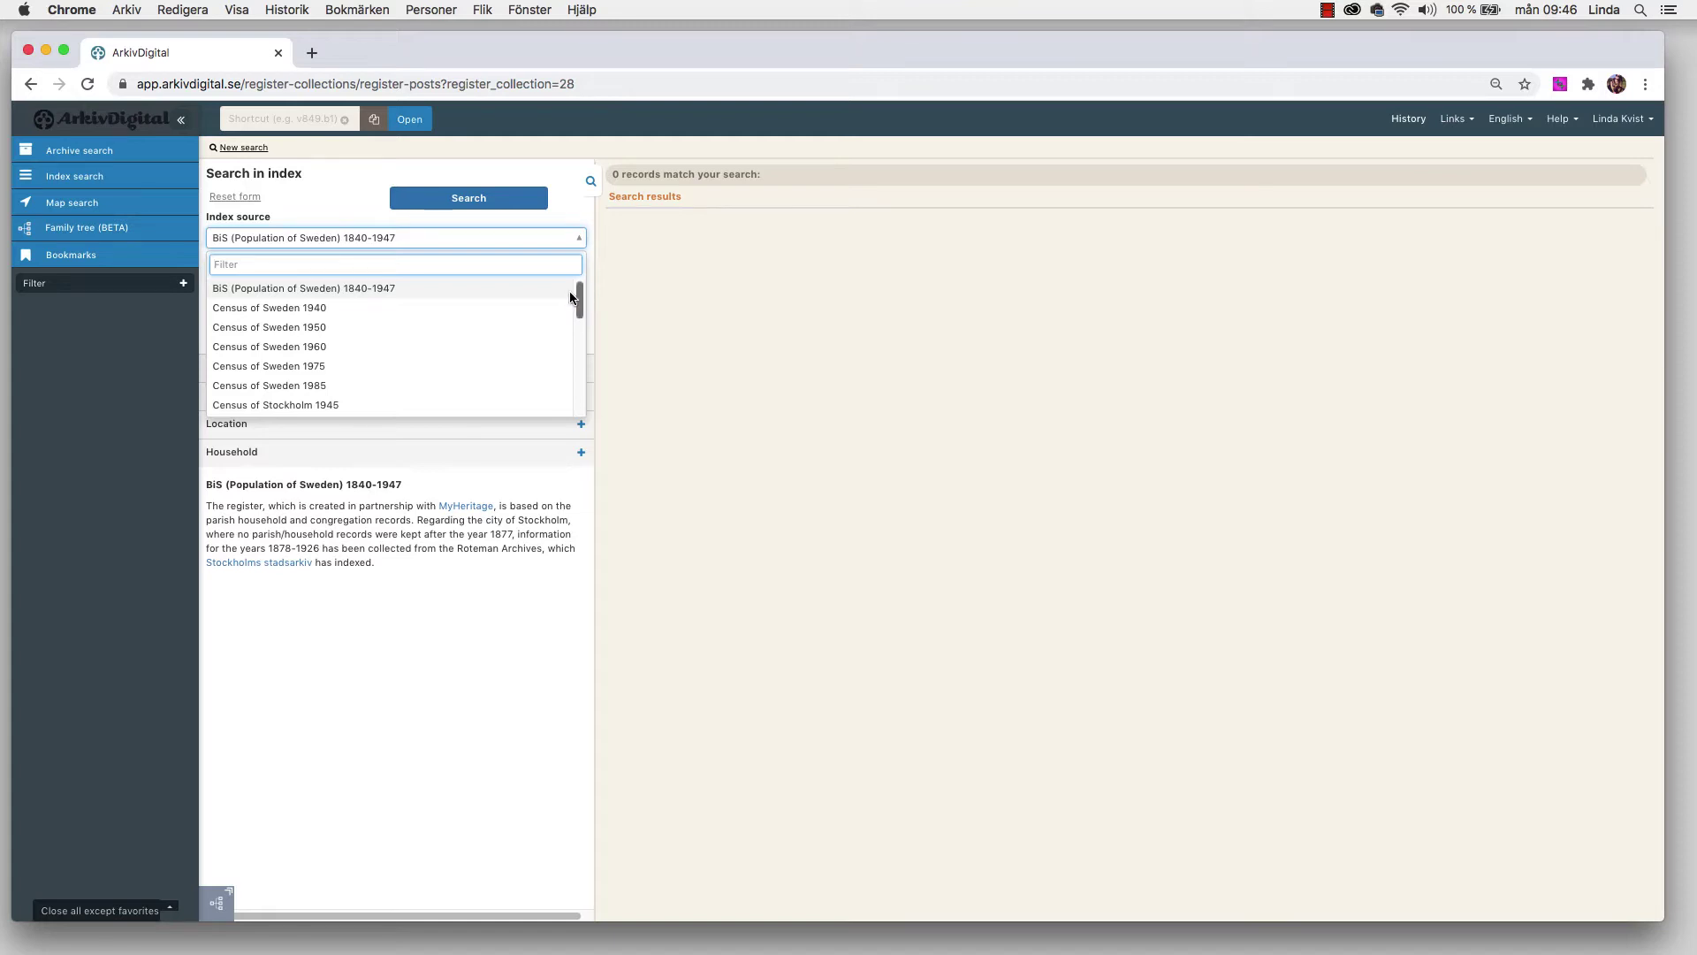
left_click(561, 295)
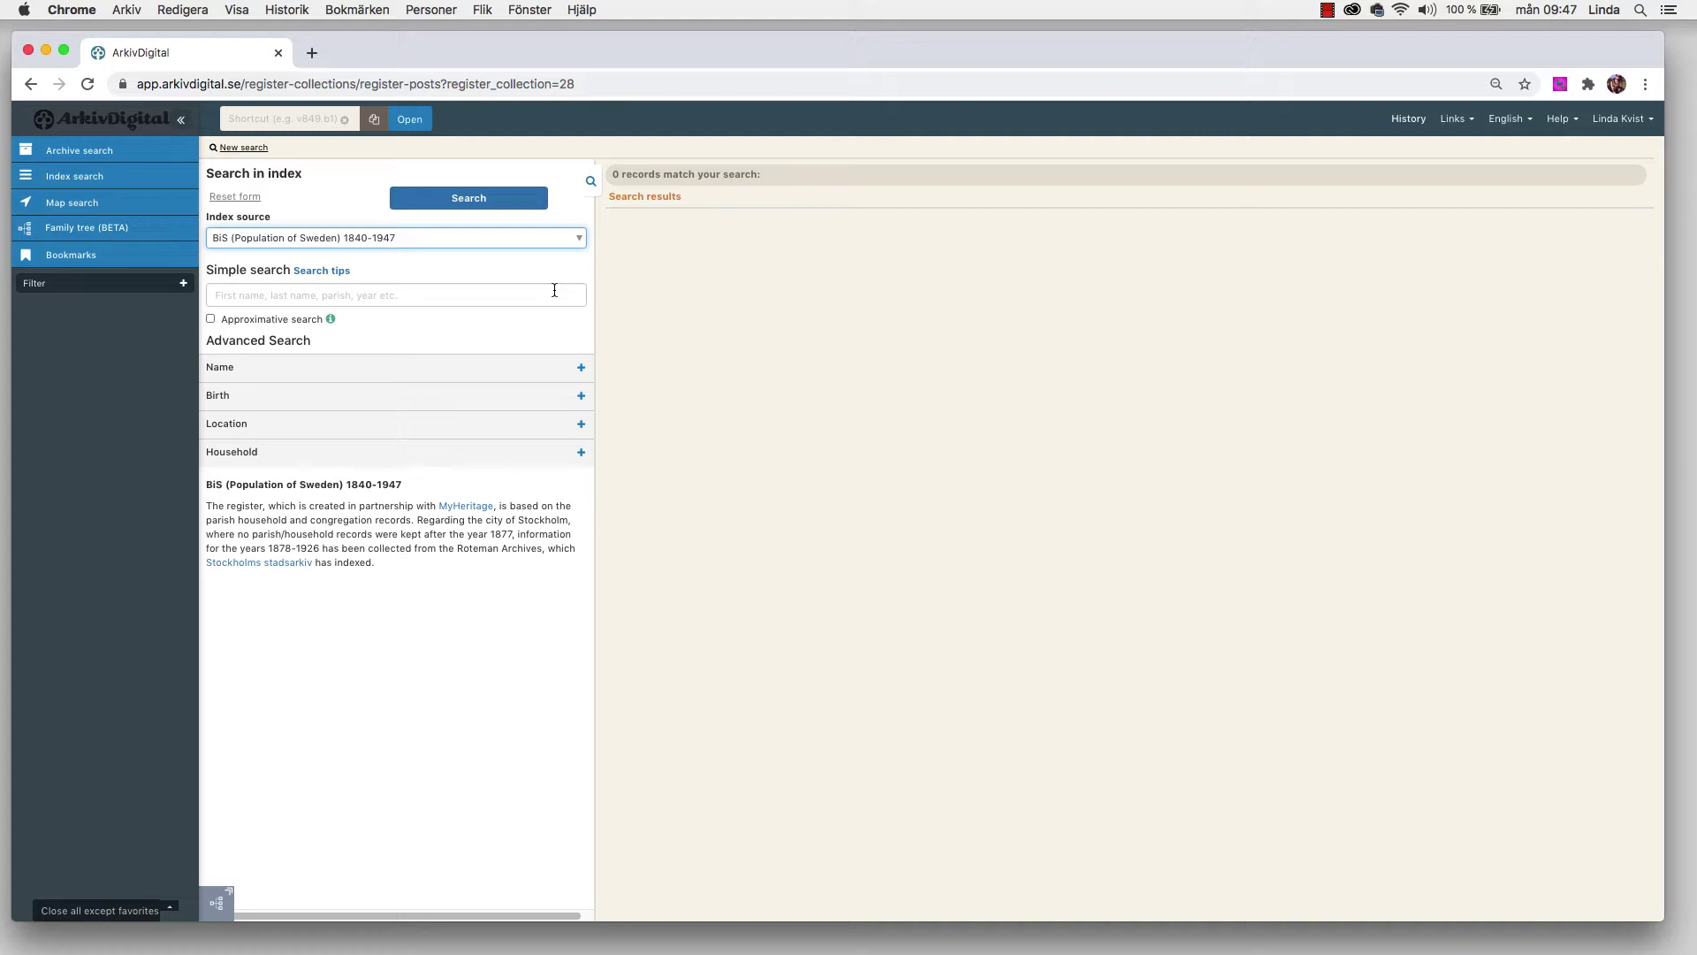
left_click(579, 241)
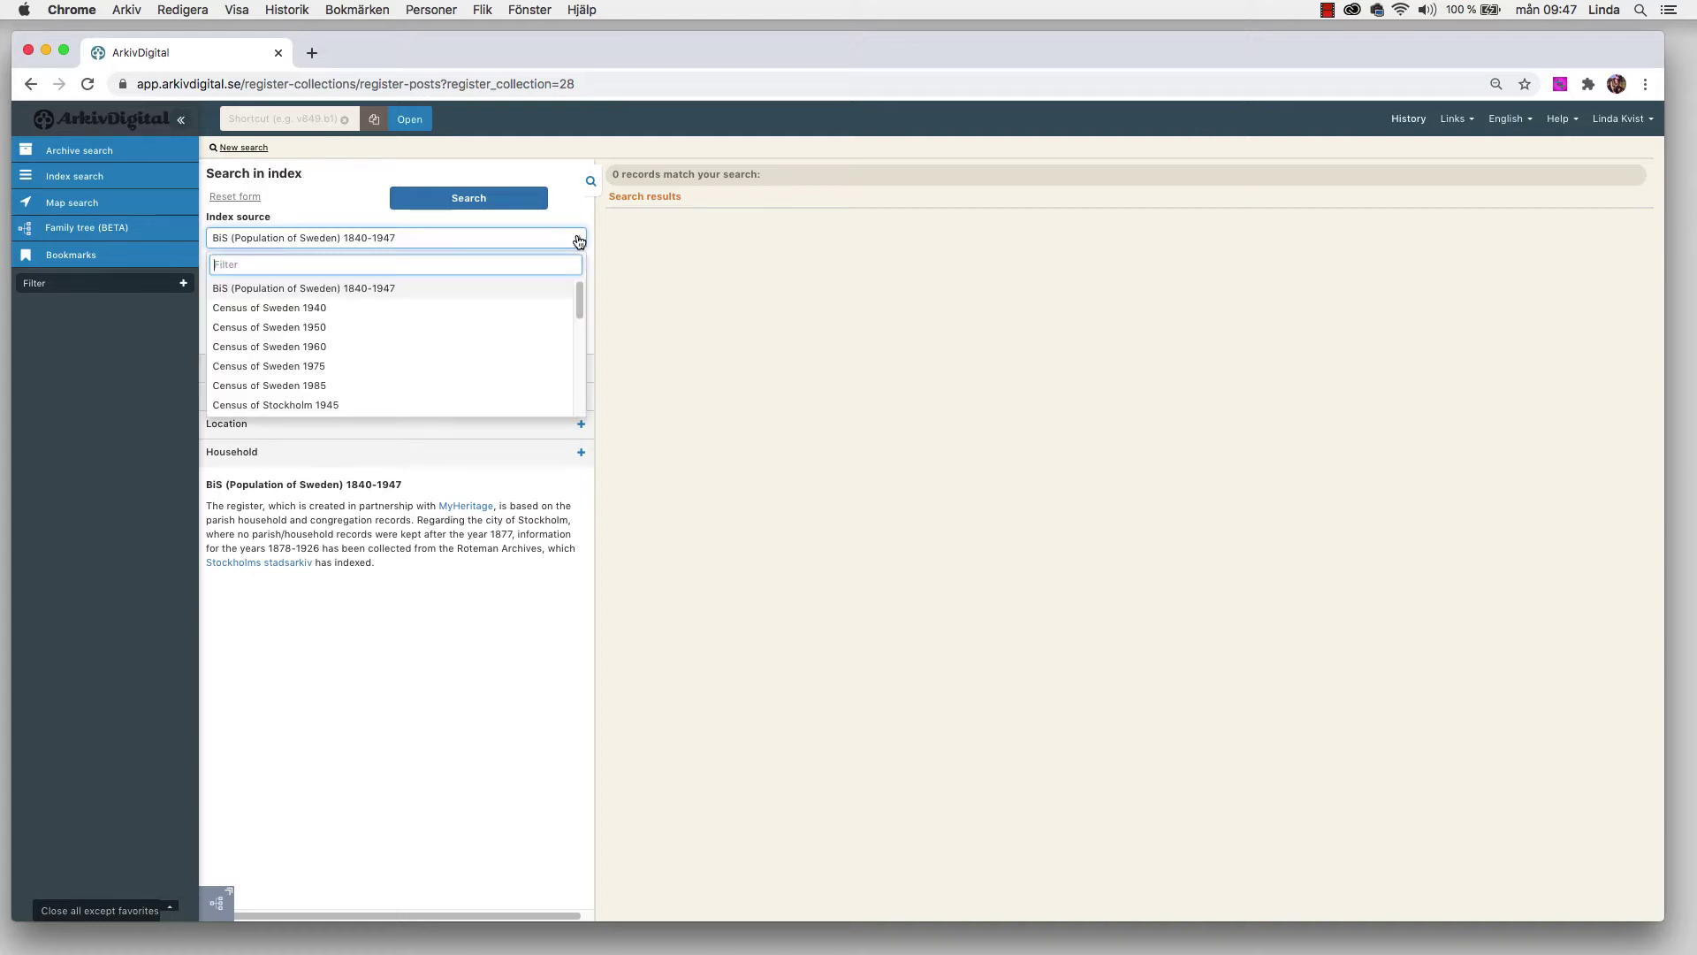
left_click(333, 310)
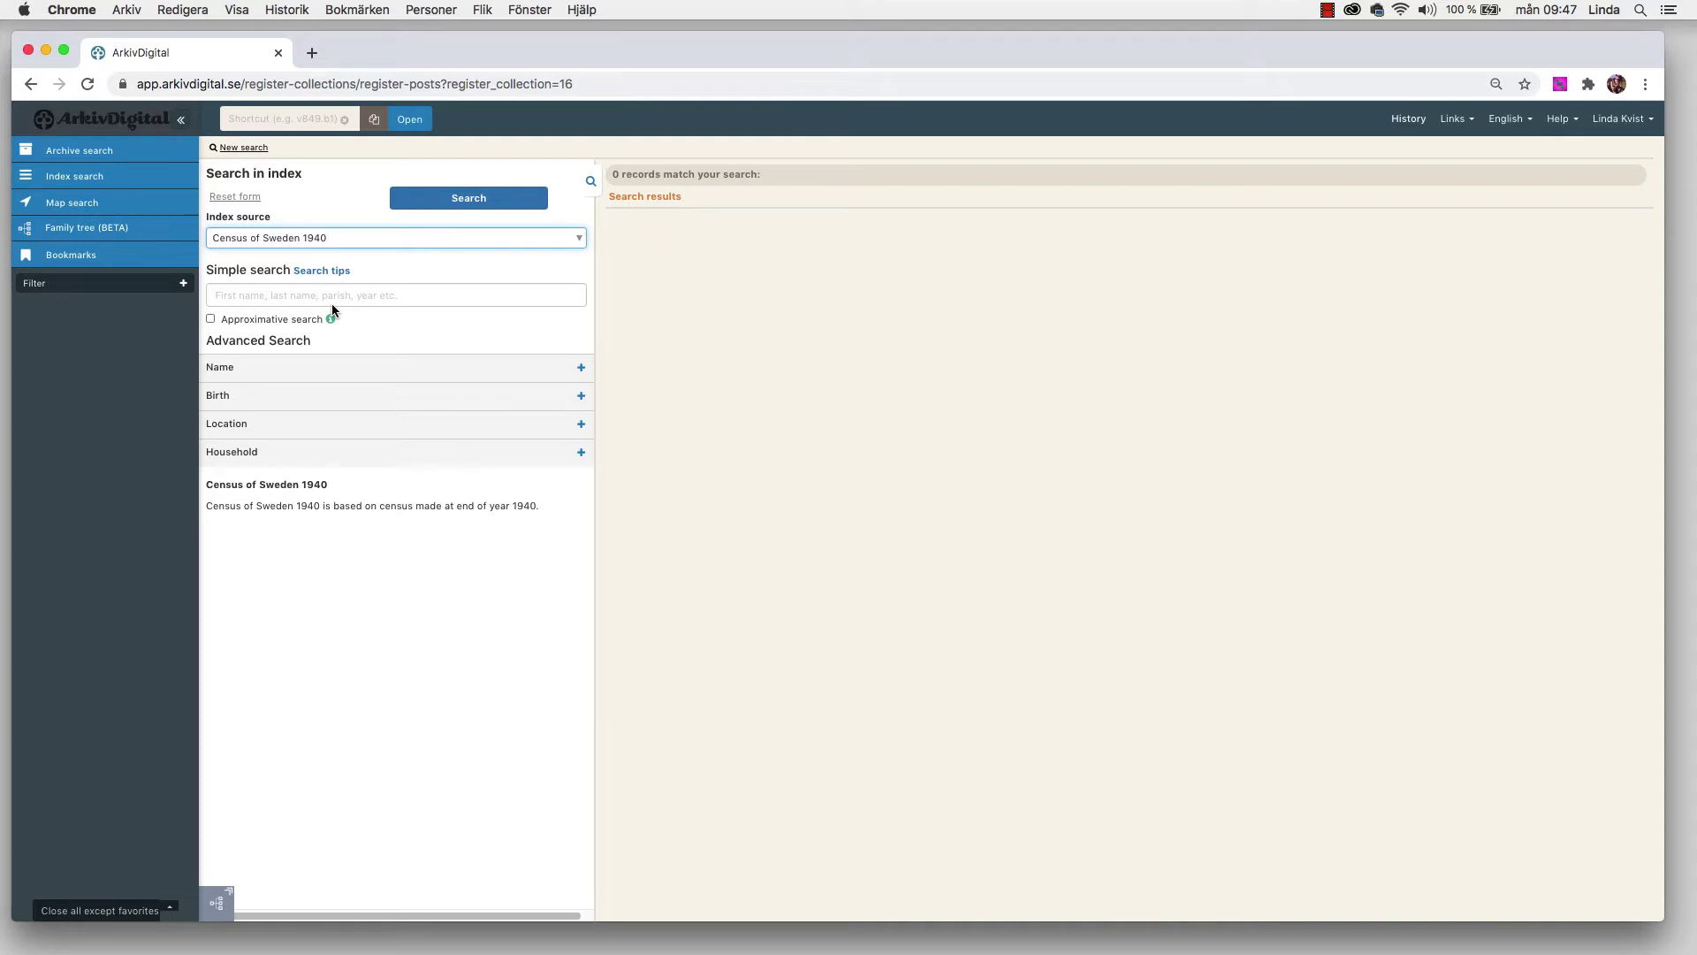
- Run a simple 1940 census search for the man's full name plus 1888, yielding one match
left_click(382, 294)
type("nils anton berlin 1888")
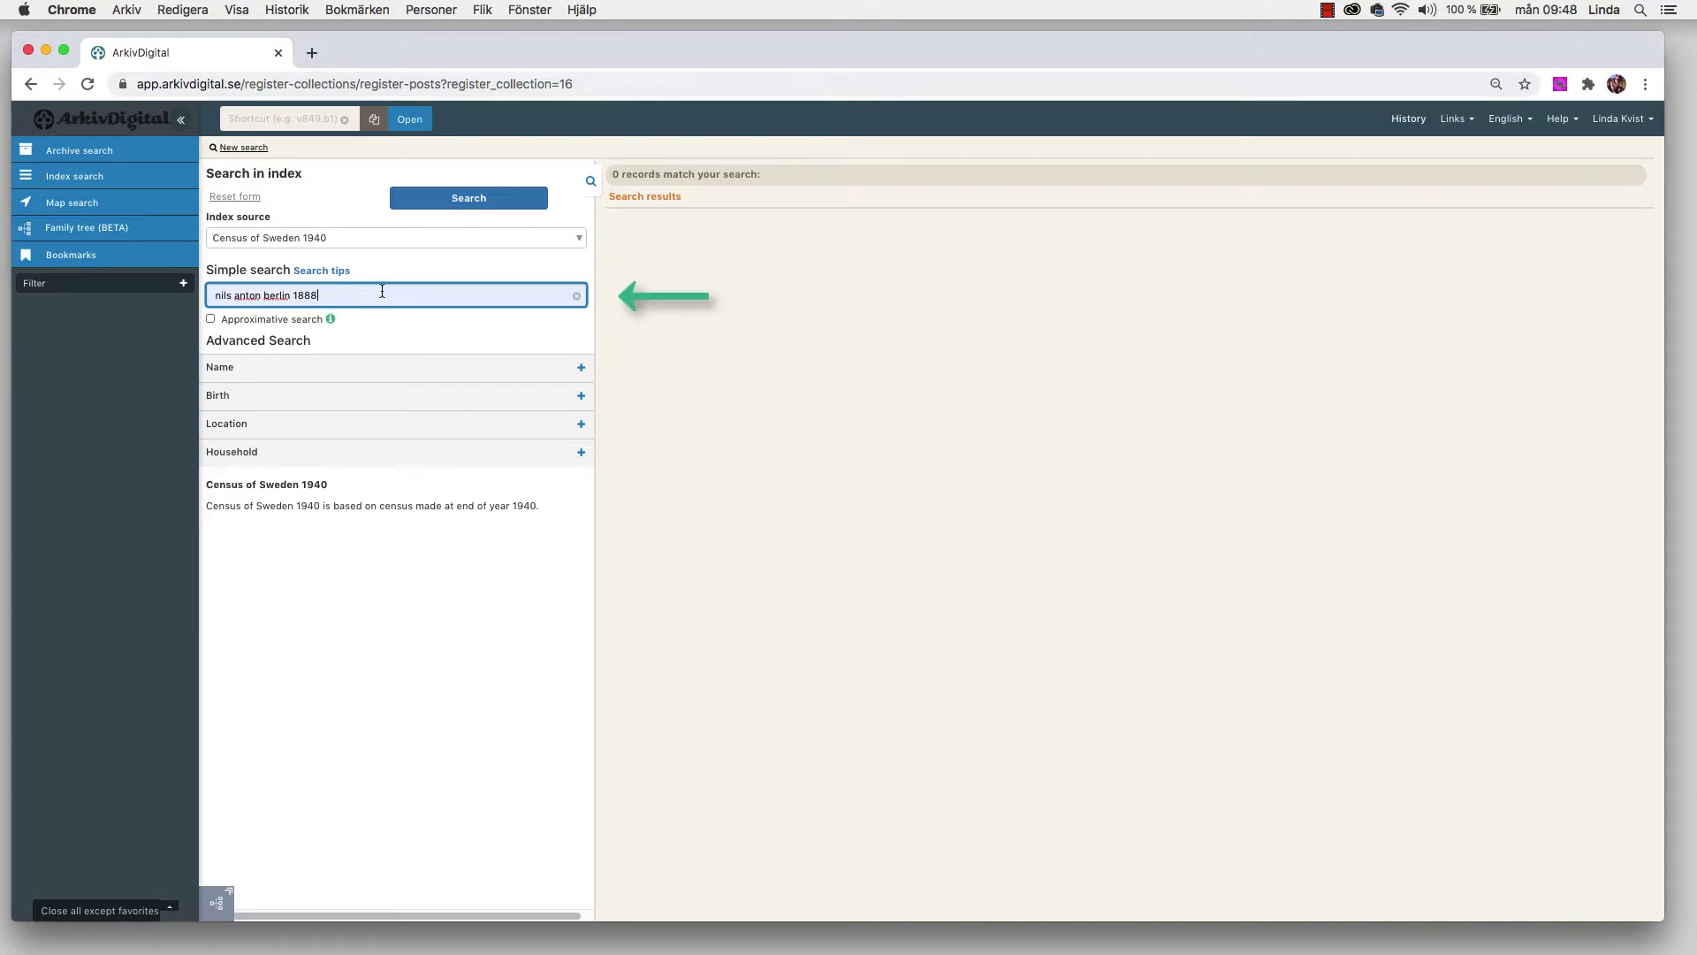
left_click(444, 199)
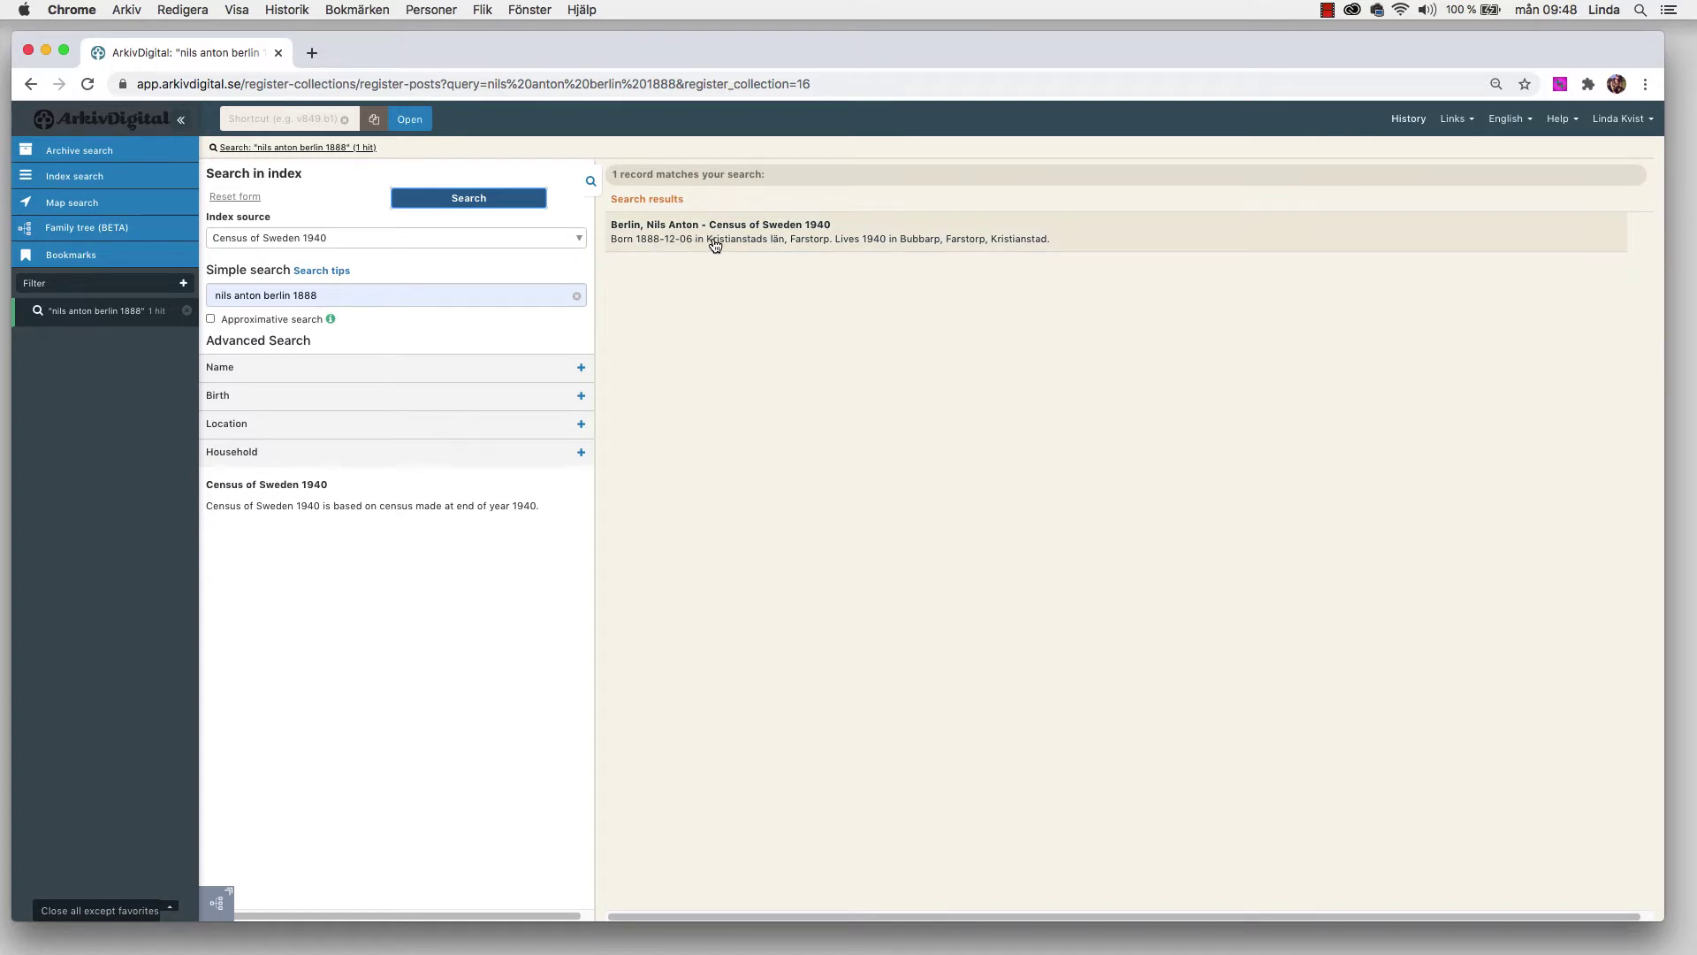
- Open the matched record's details and its original census image 2630 / page 2
left_click(839, 233)
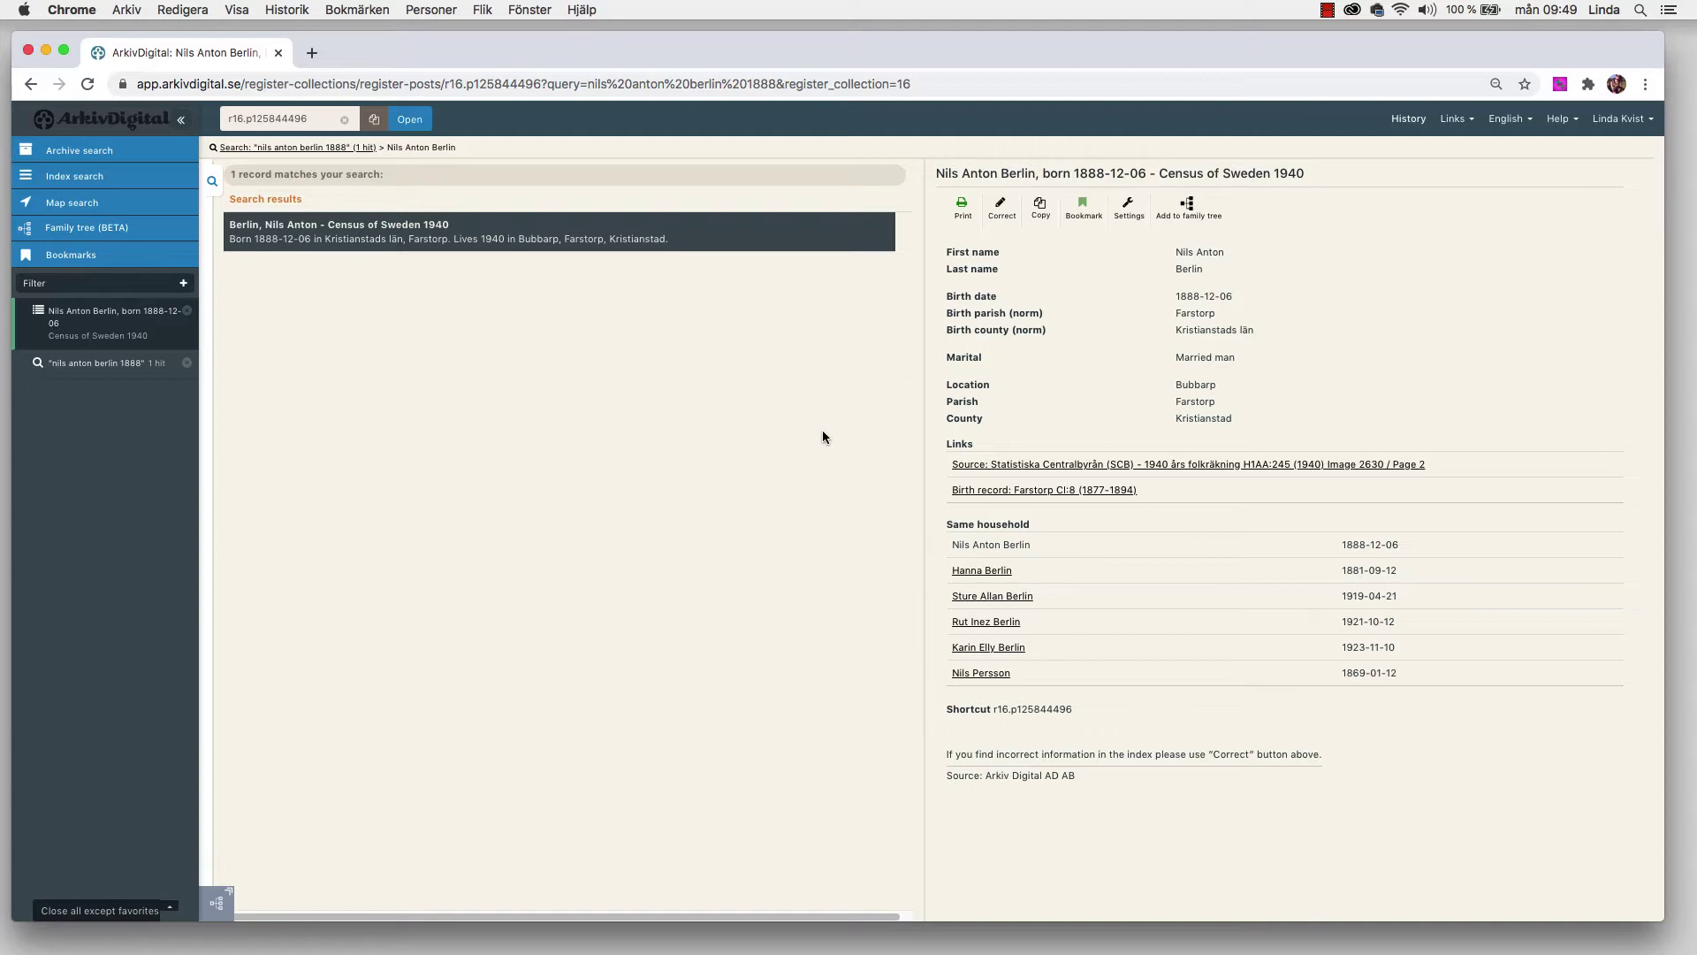
left_click(984, 466)
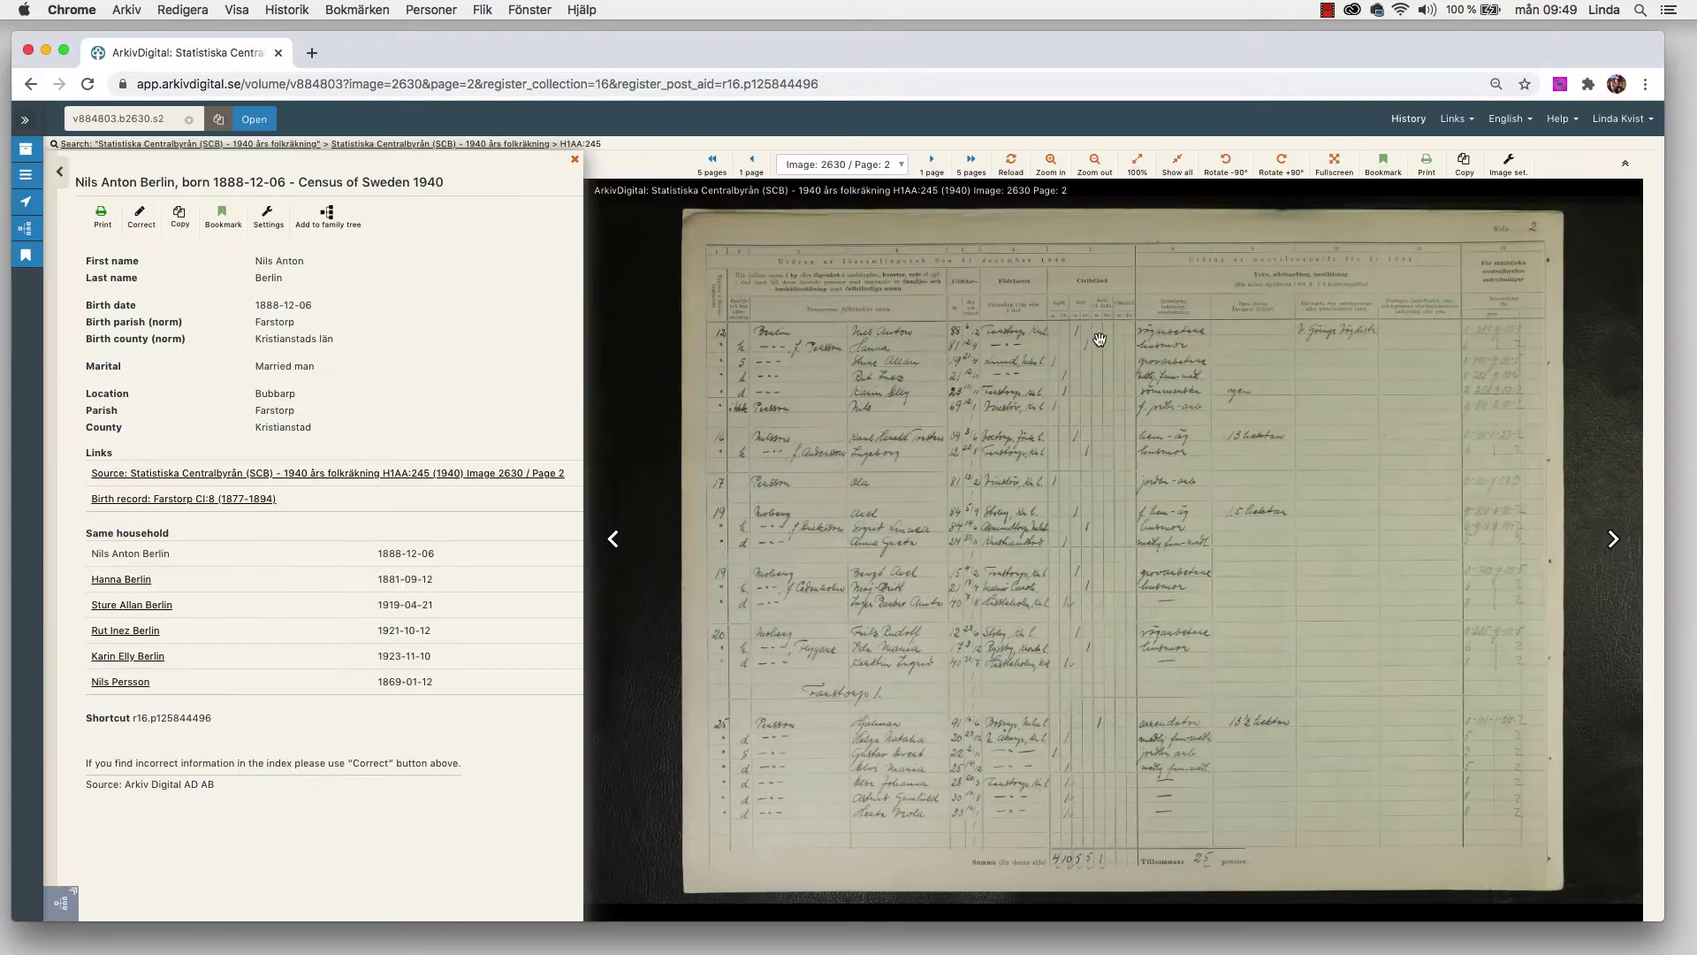
- Zoom into the census page and pan across every column of the household rows
left_click(1050, 164)
left_click_drag(952, 520, 1193, 803)
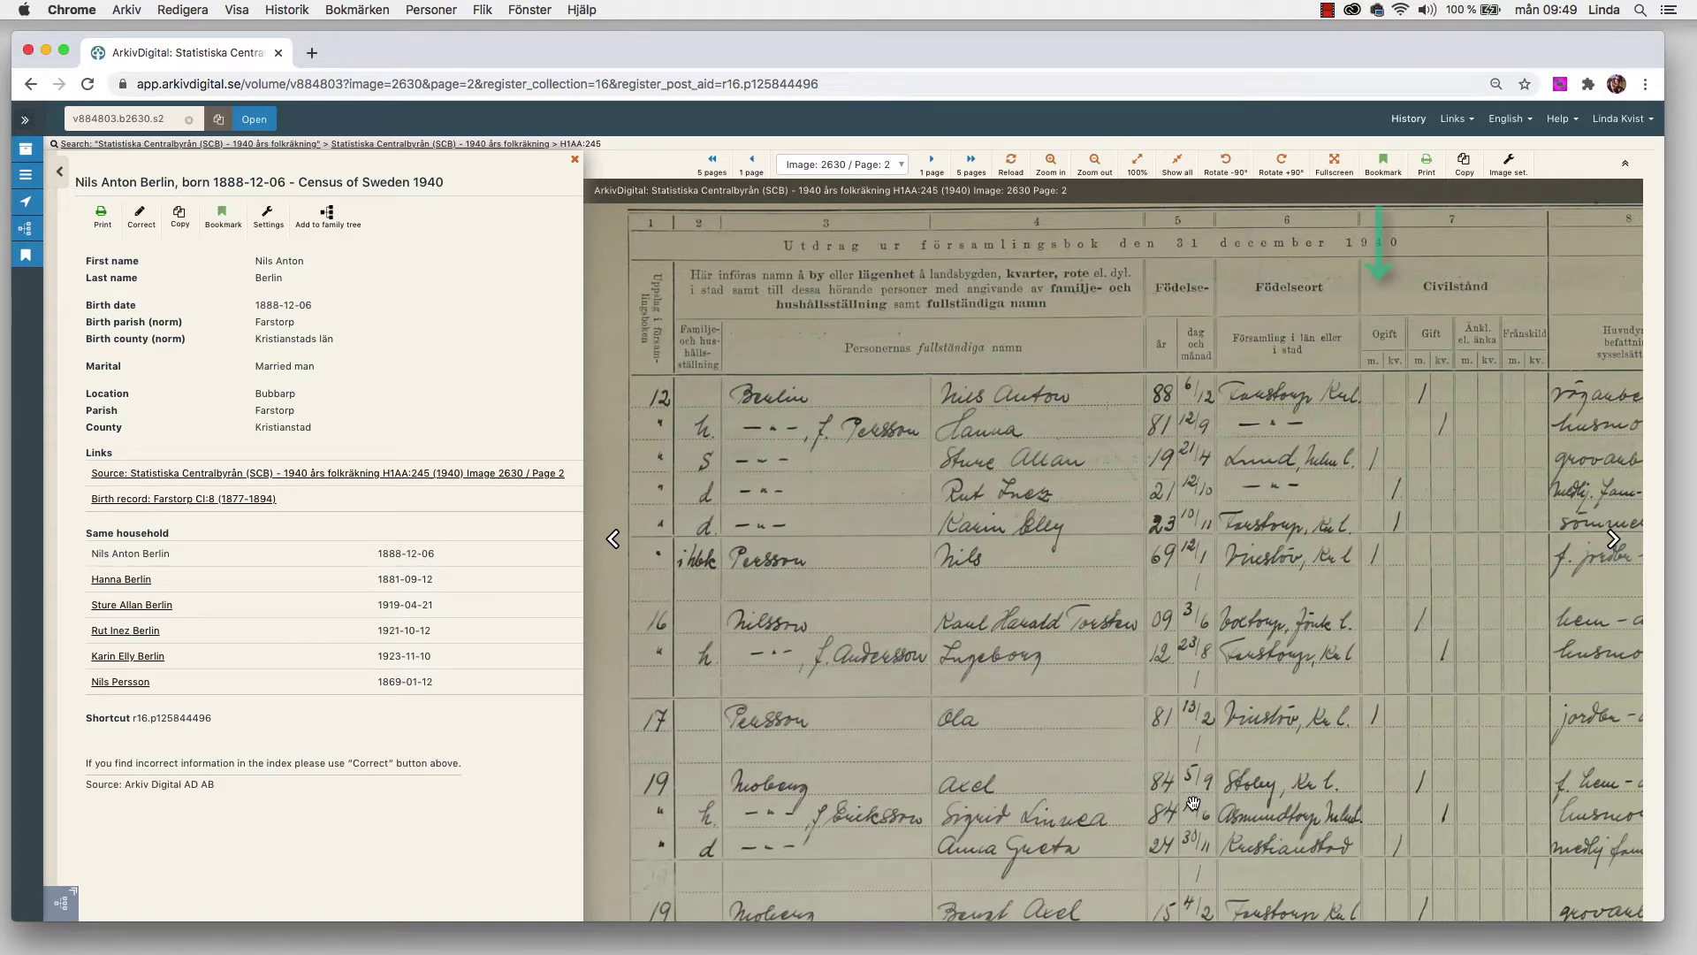
left_click_drag(1281, 567, 966, 554)
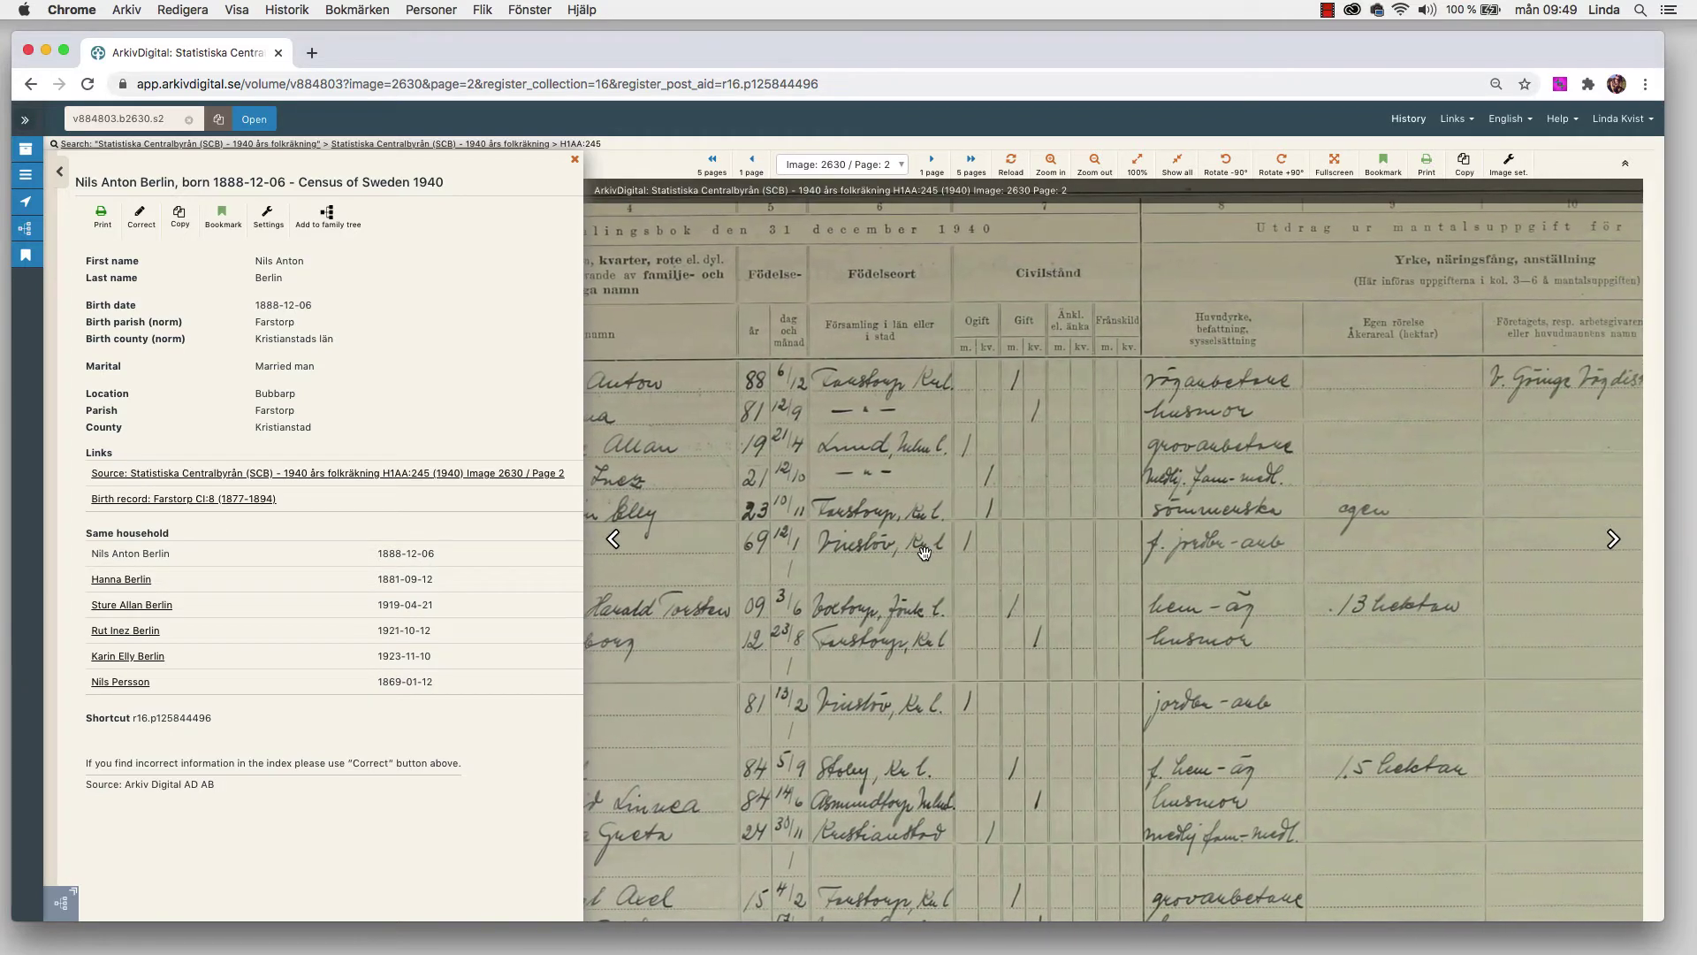
left_click_drag(1224, 587, 1102, 590)
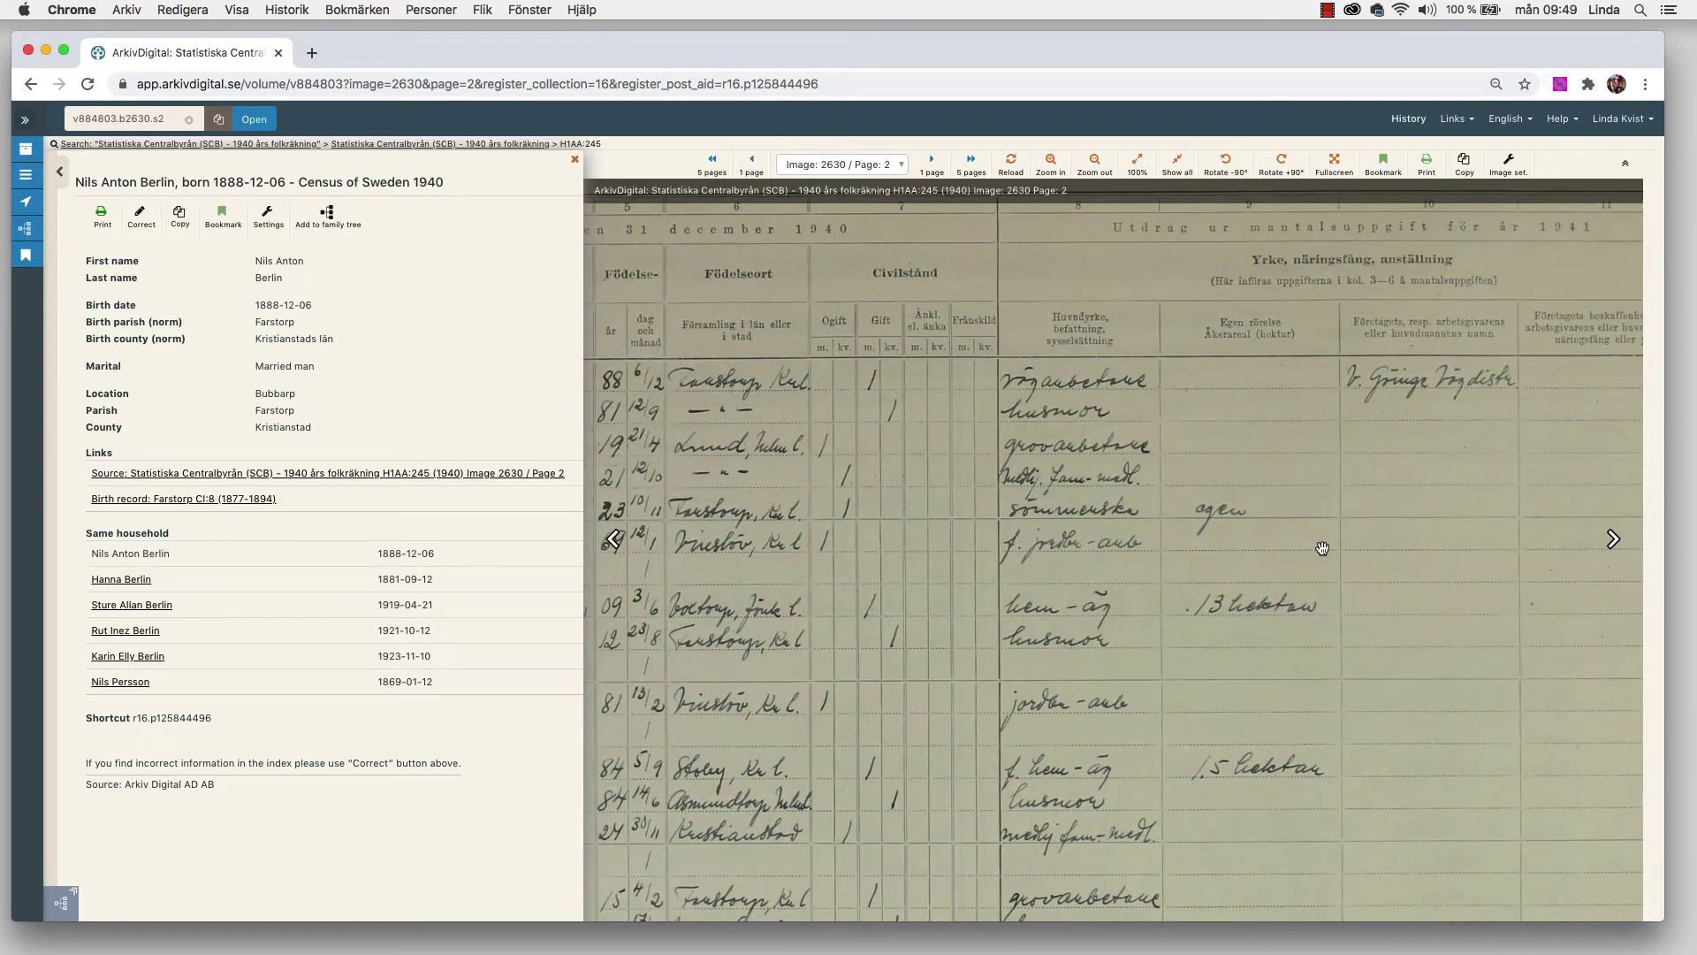
left_click_drag(1336, 549, 1126, 545)
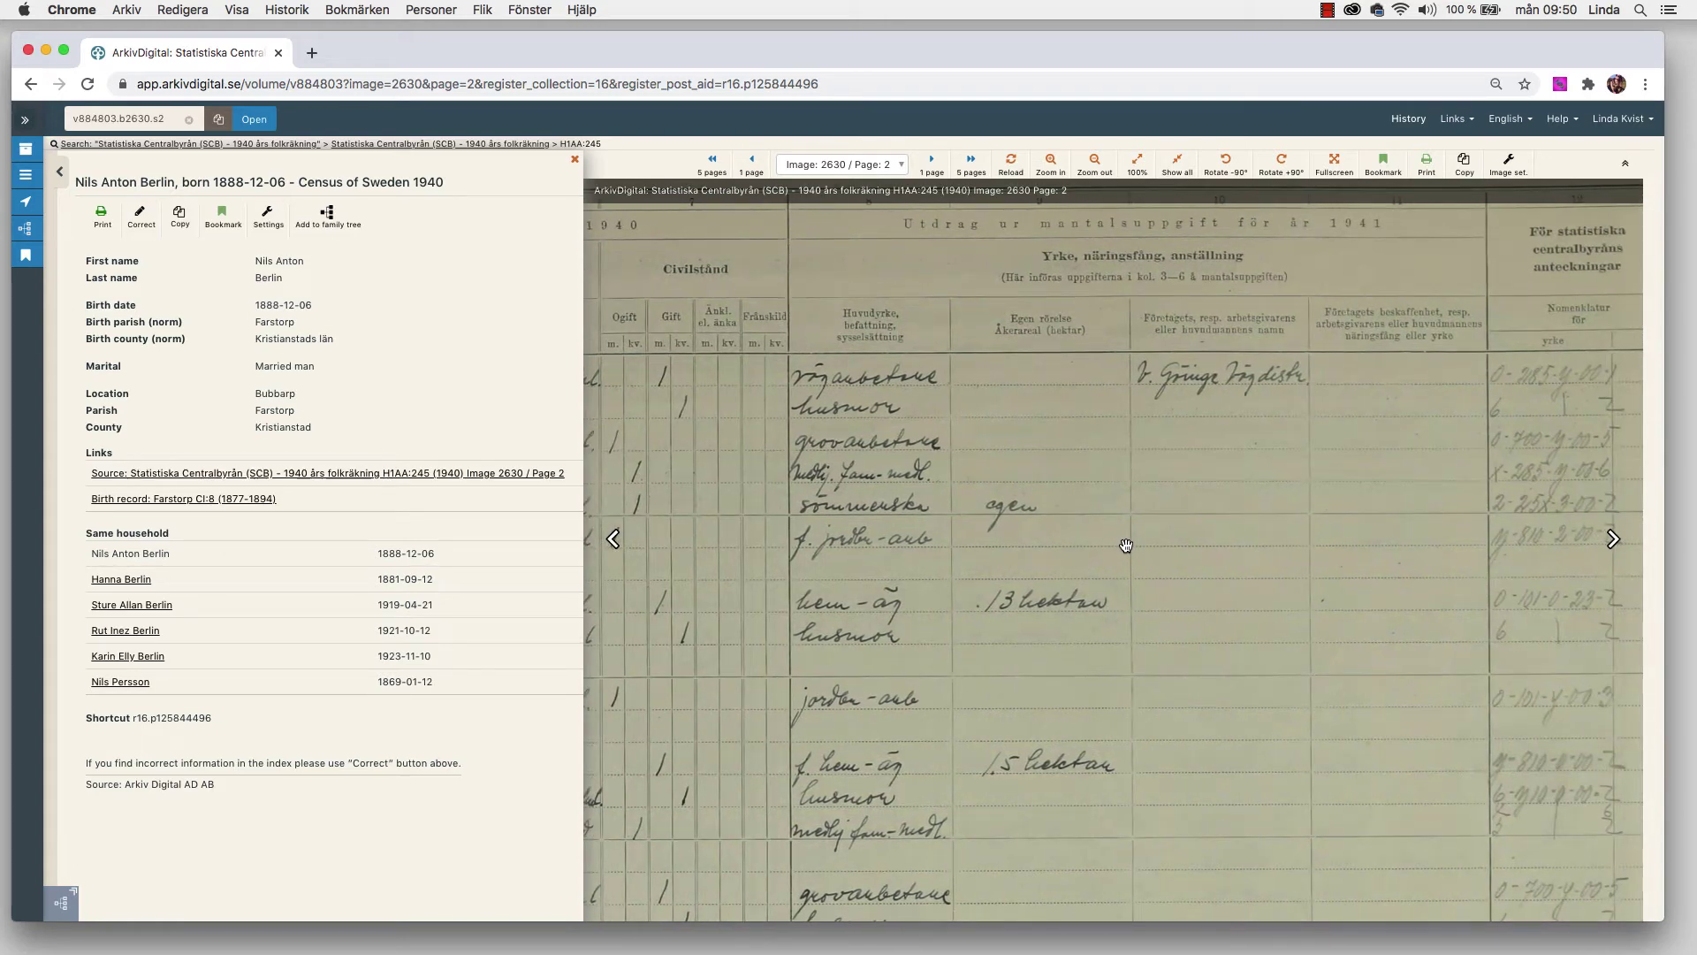
left_click_drag(1126, 545, 1059, 545)
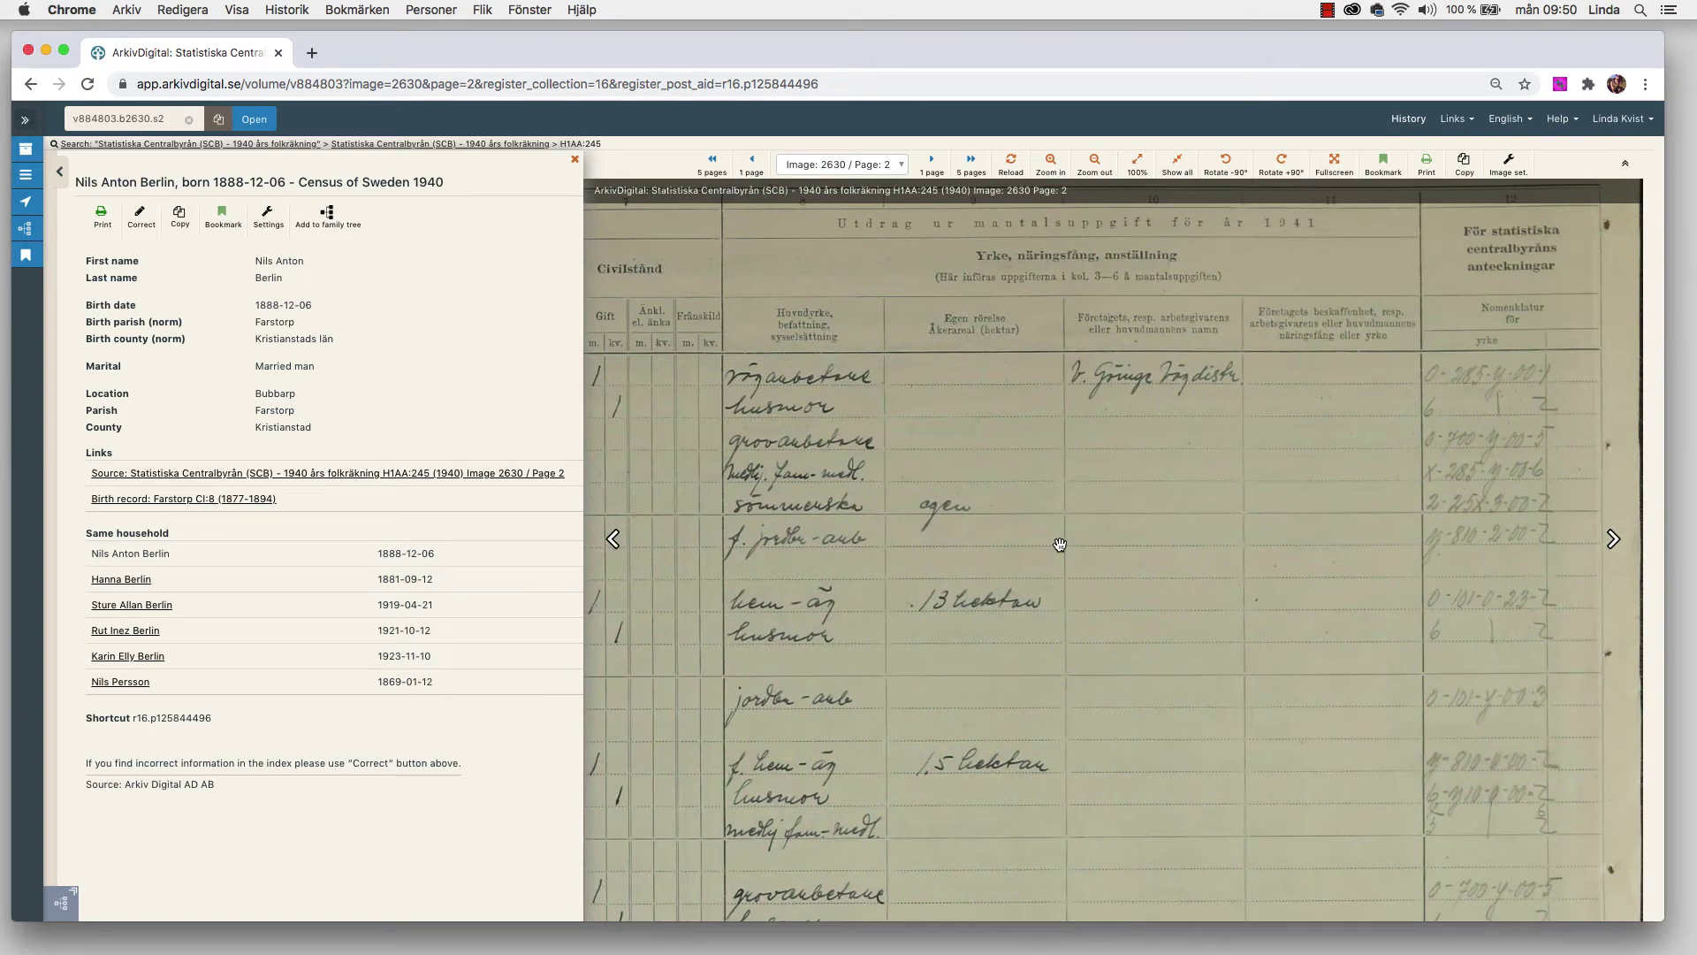
left_click_drag(599, 486, 1288, 491)
left_click_drag(1072, 486, 1235, 480)
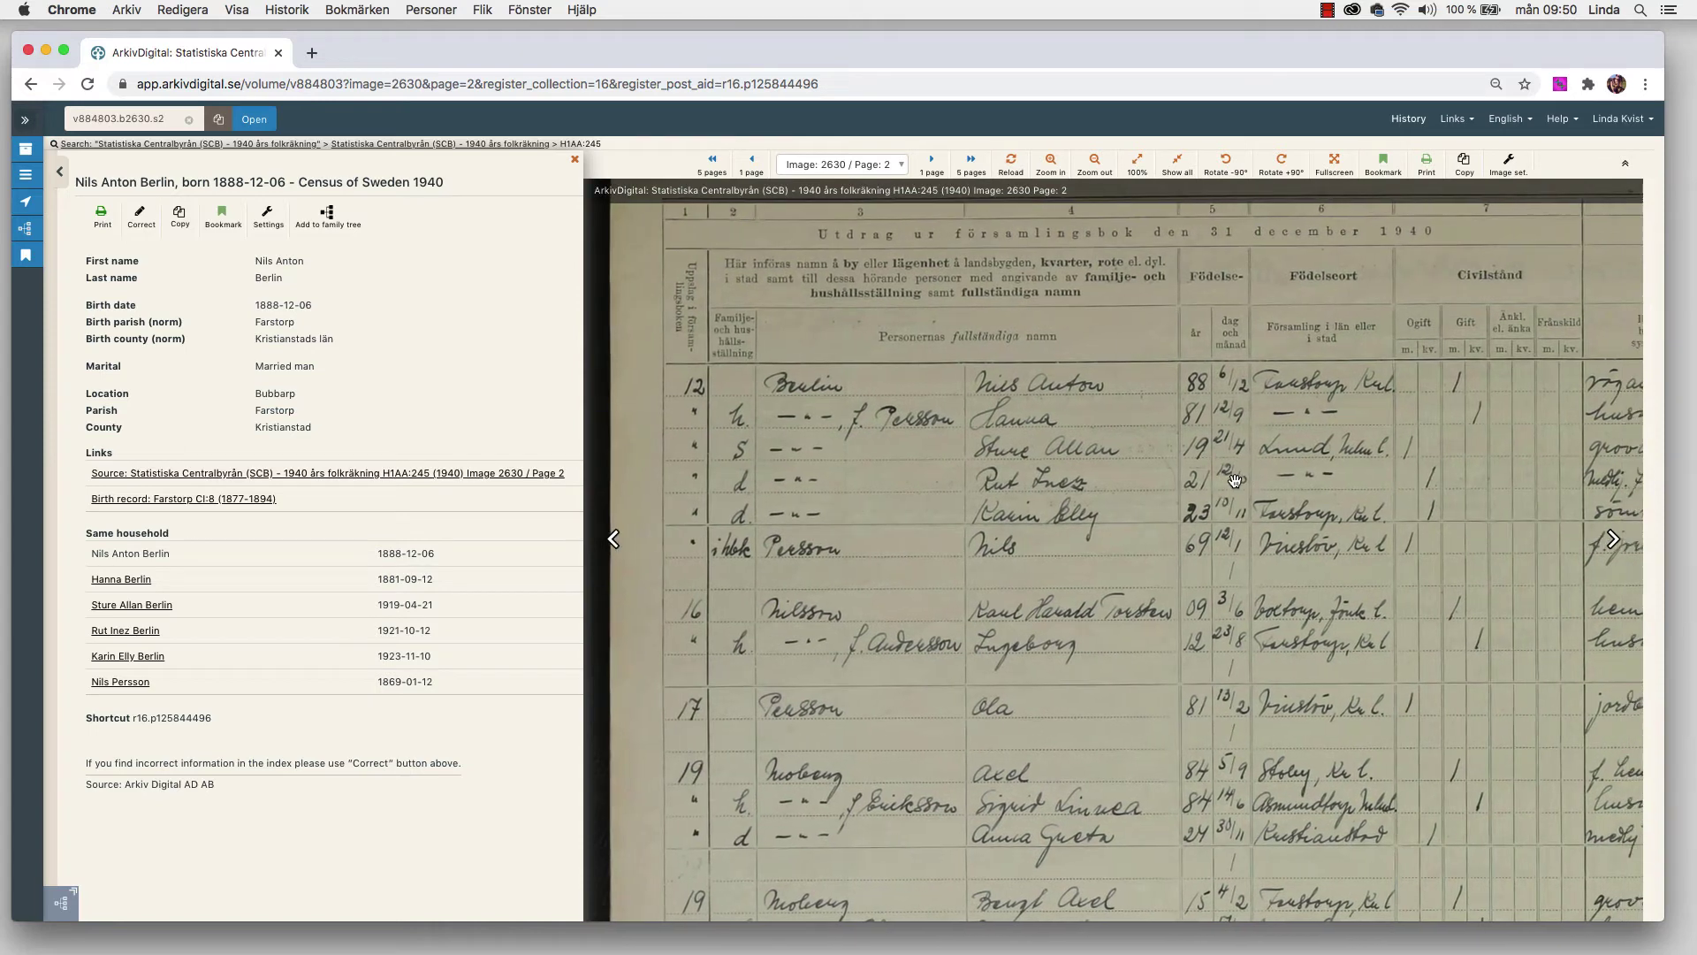
- Open the linked Farstorp CI:8 (1877–1894) birth book in its newer version
left_click(209, 501)
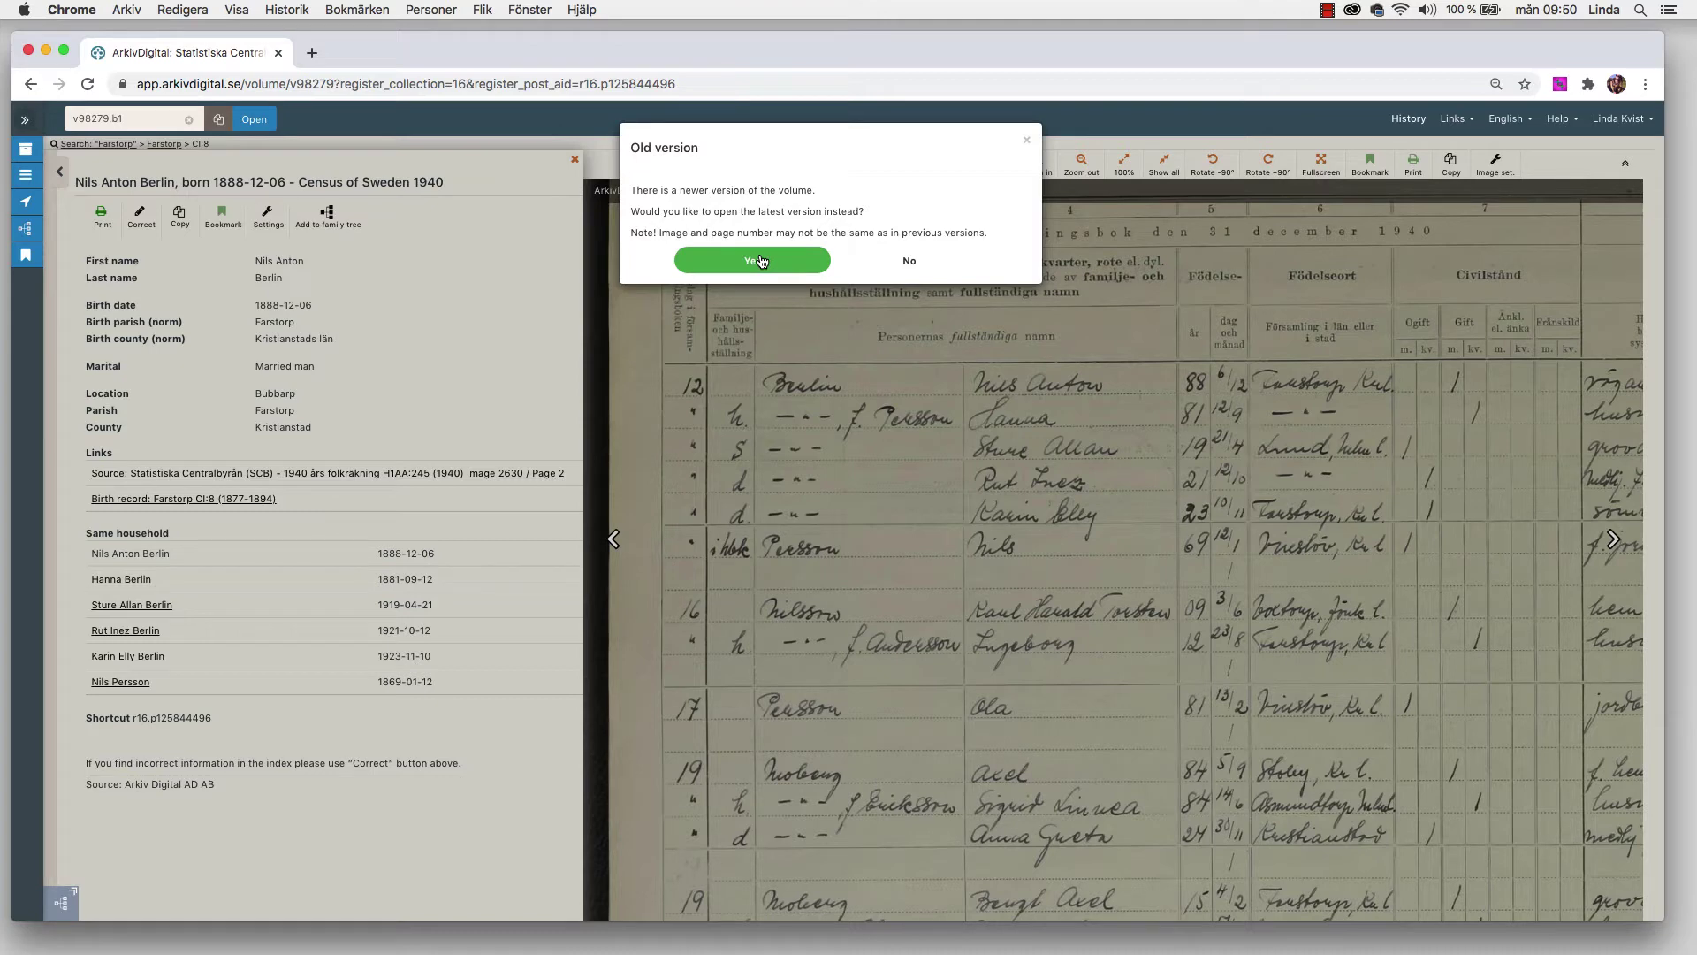
left_click(762, 261)
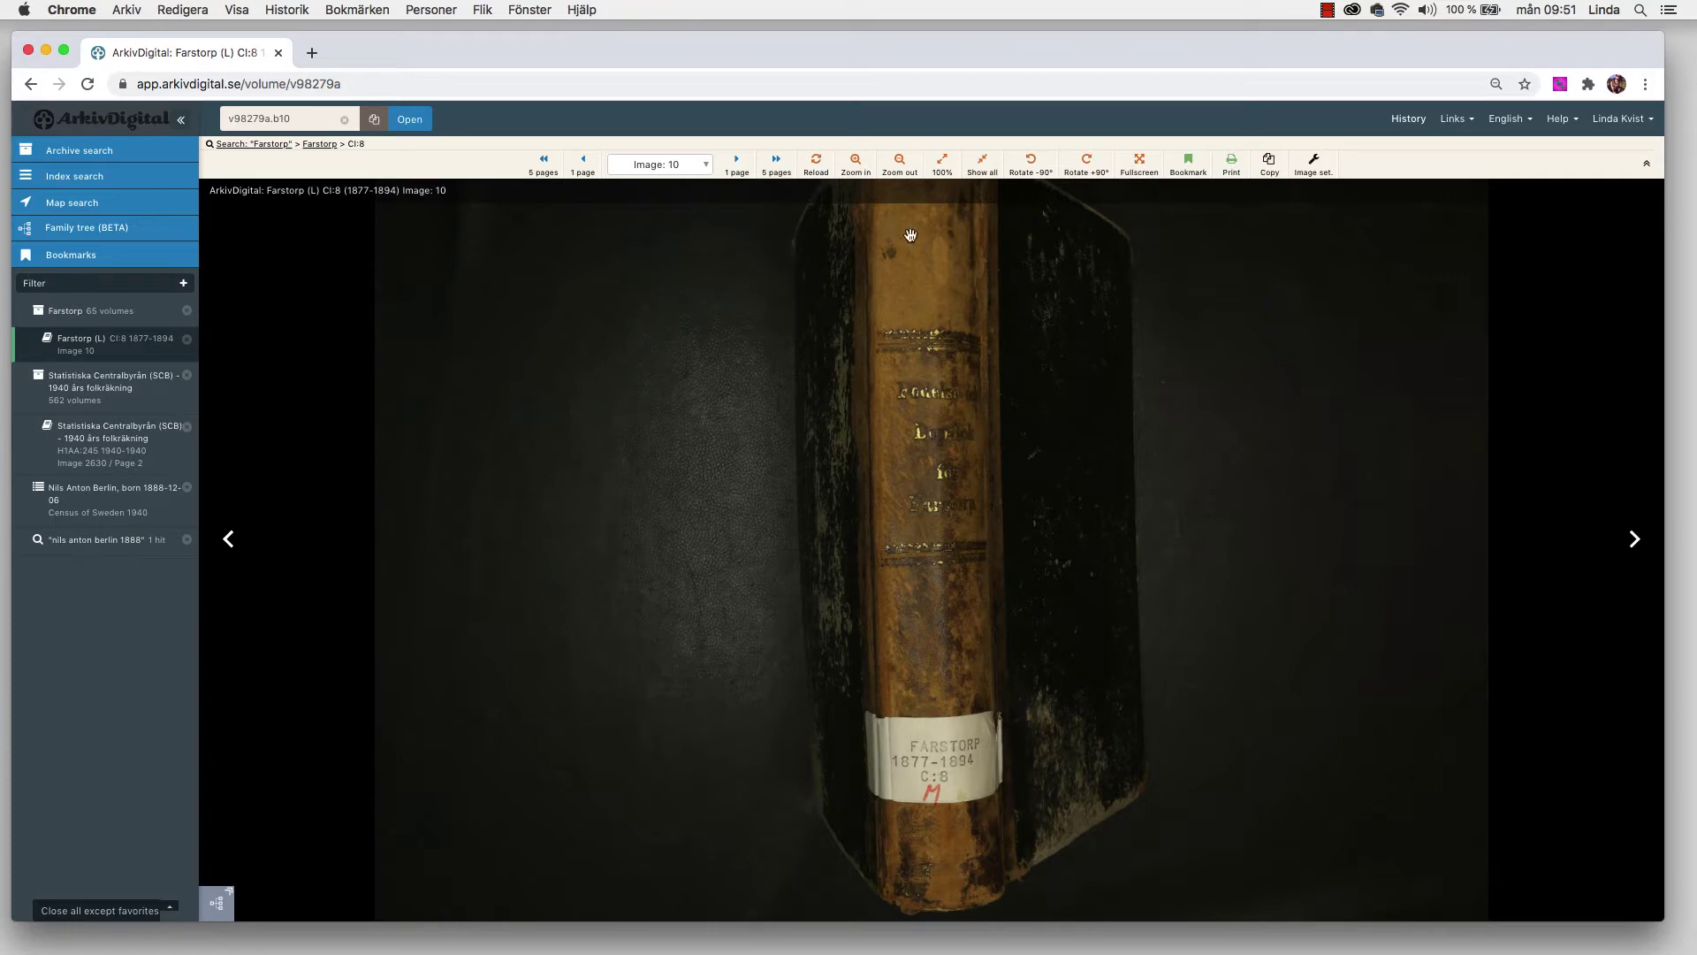
- Page forward from the cover and title page through the register to page 12
left_click(1635, 540)
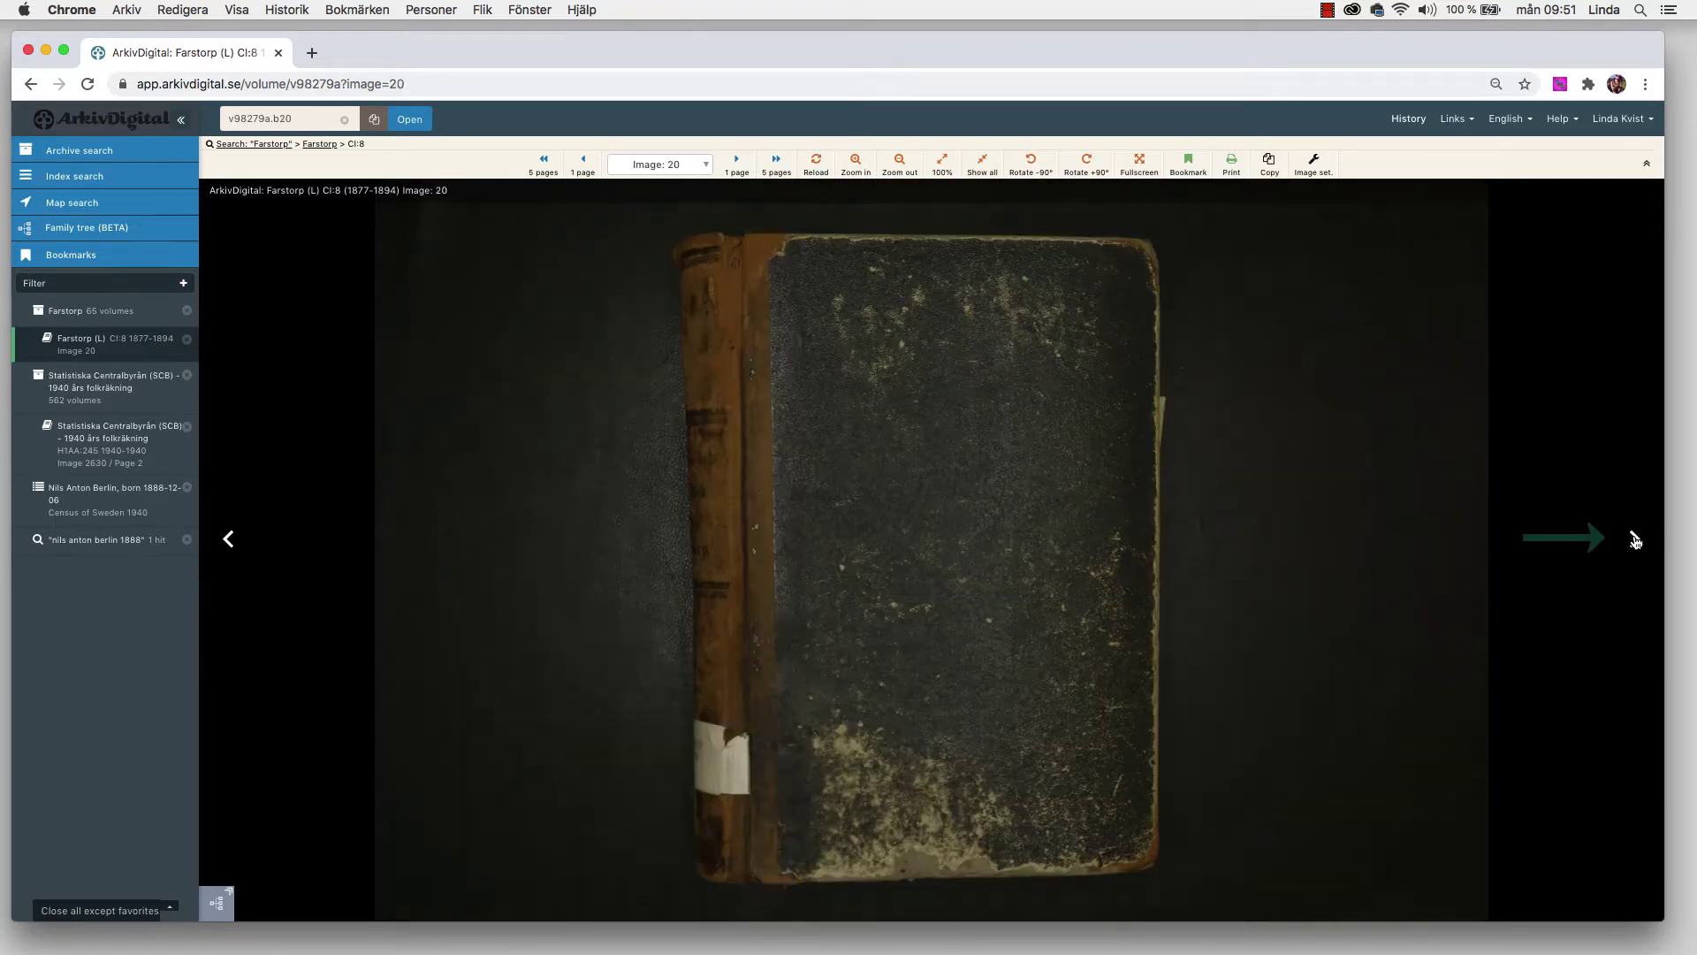
left_click(1635, 540)
left_click(1634, 540)
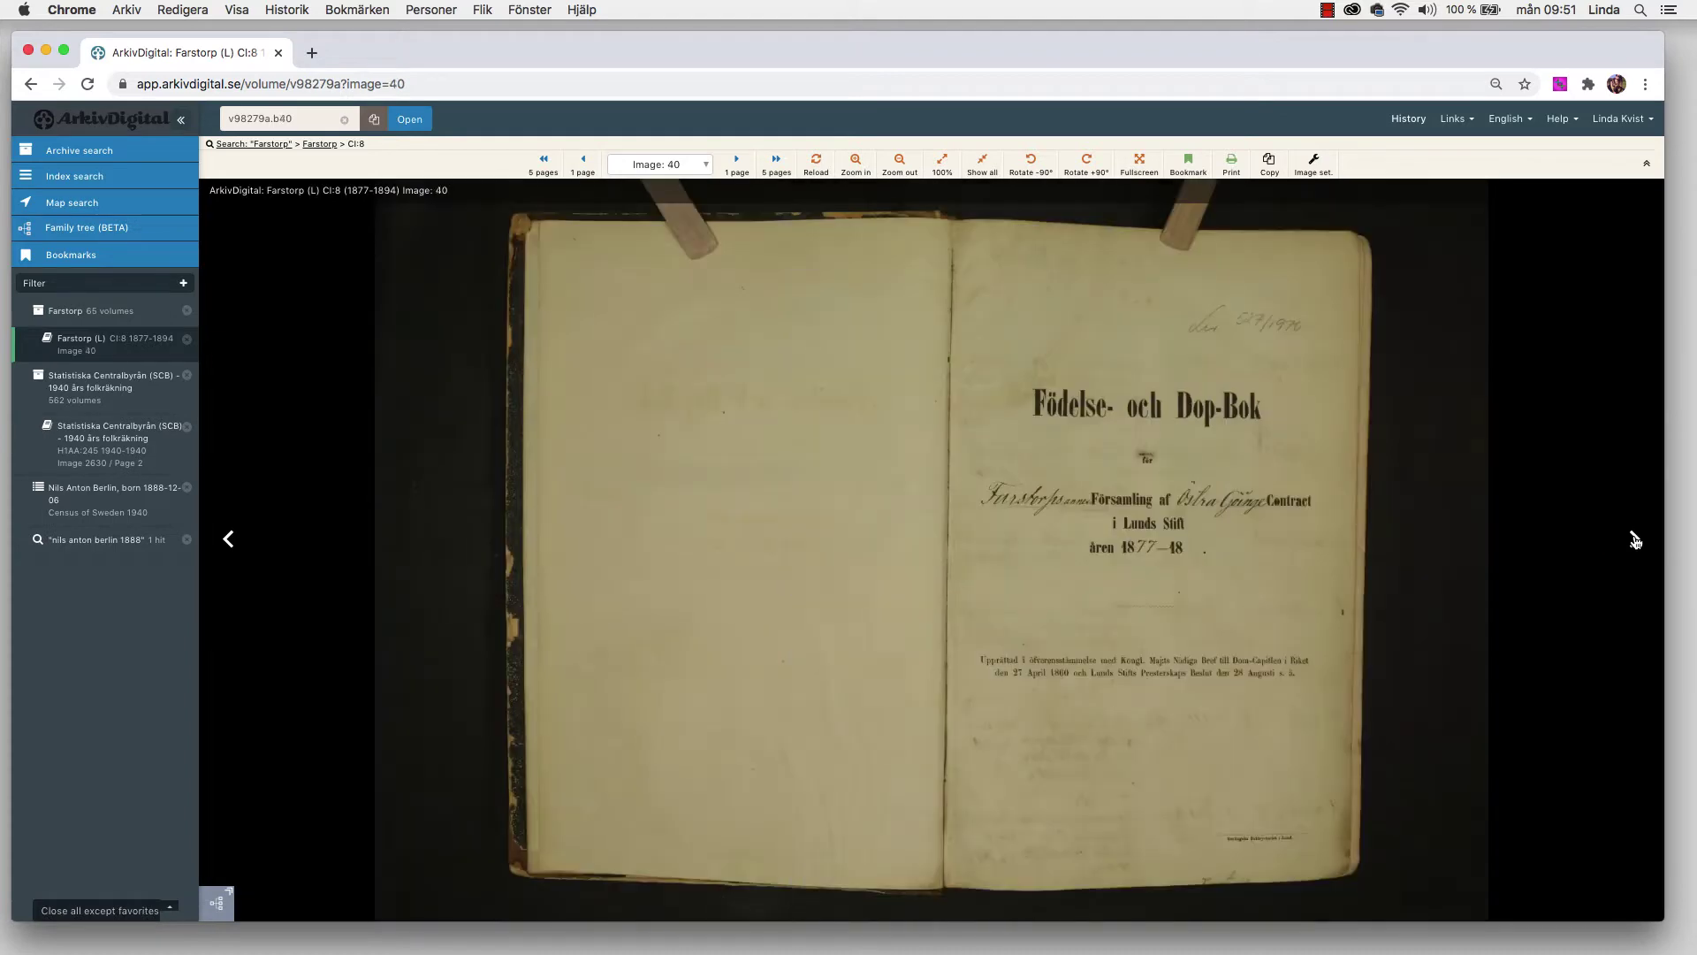
left_click(1634, 540)
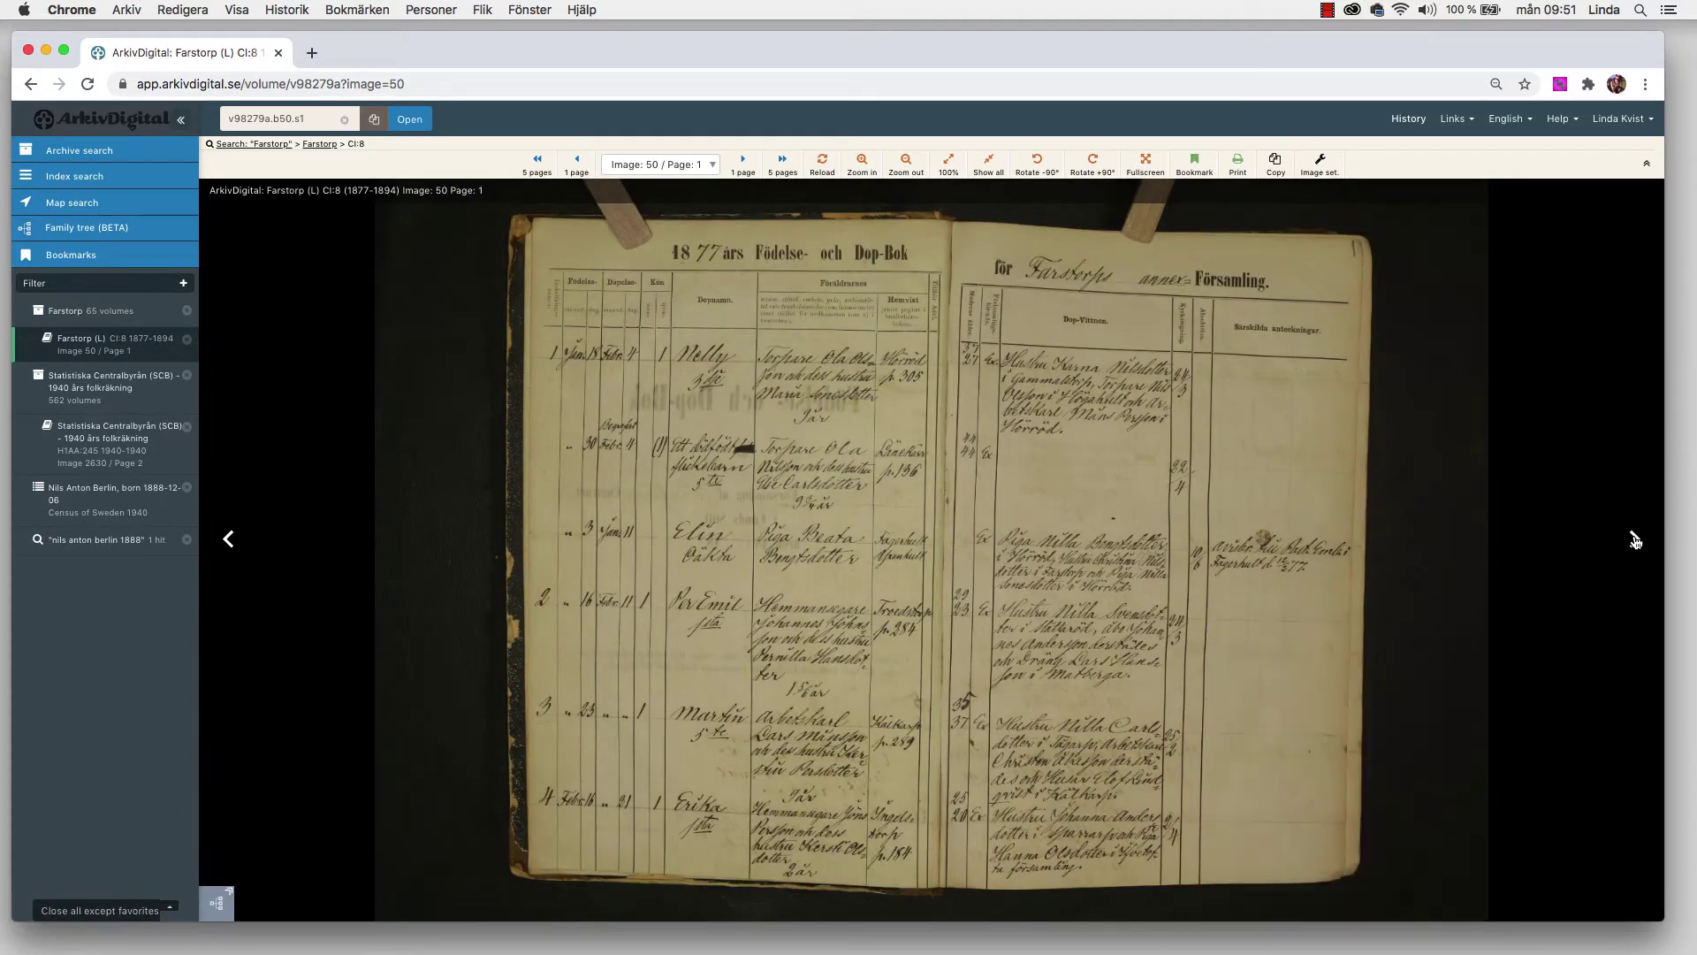
left_click(743, 164)
left_click(784, 165)
left_click(784, 164)
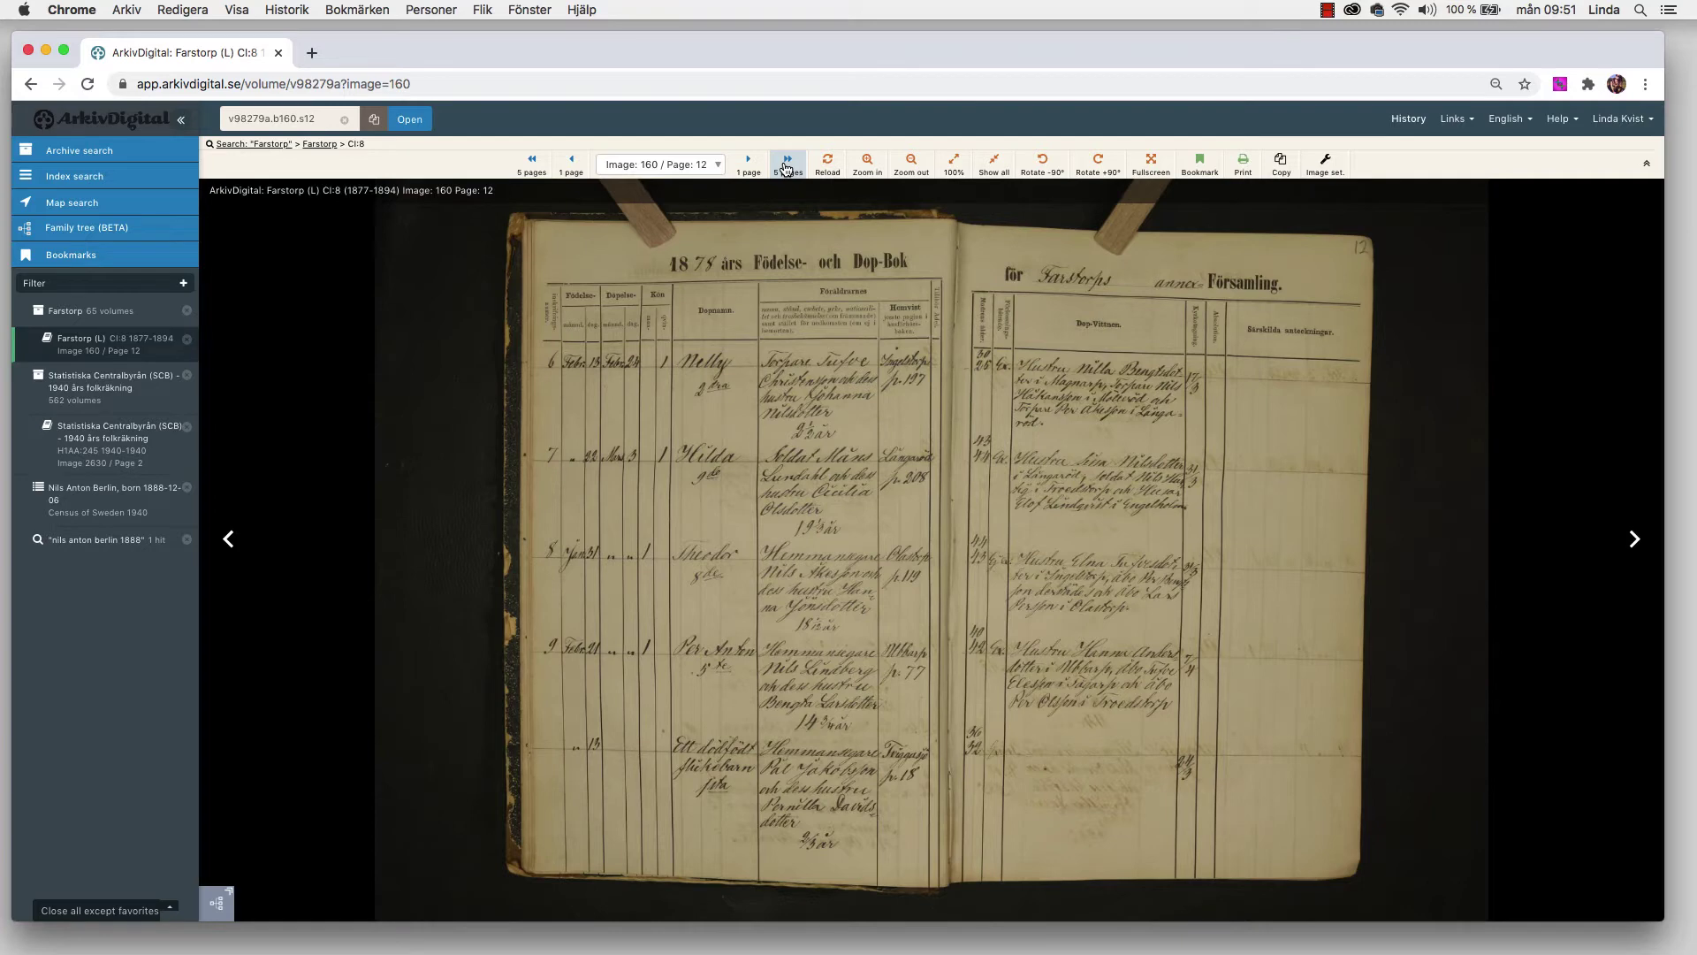
- Use the image list to jump to image 120, then to image 950, page 100
left_click(715, 166)
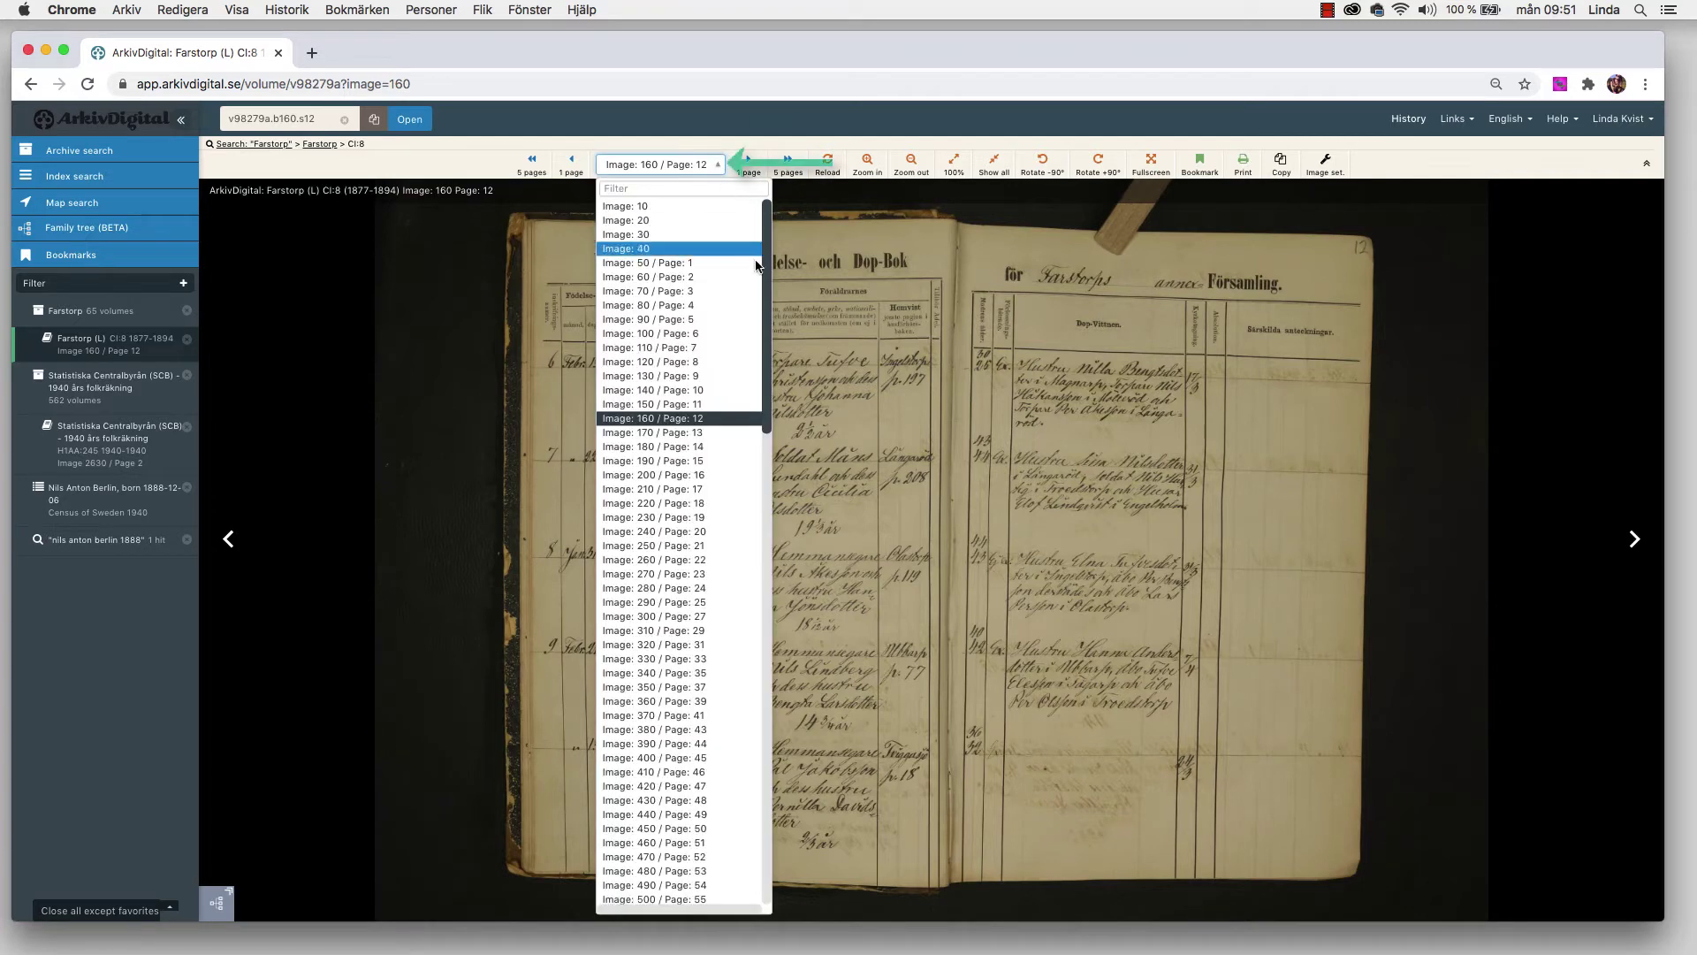
left_click(766, 361)
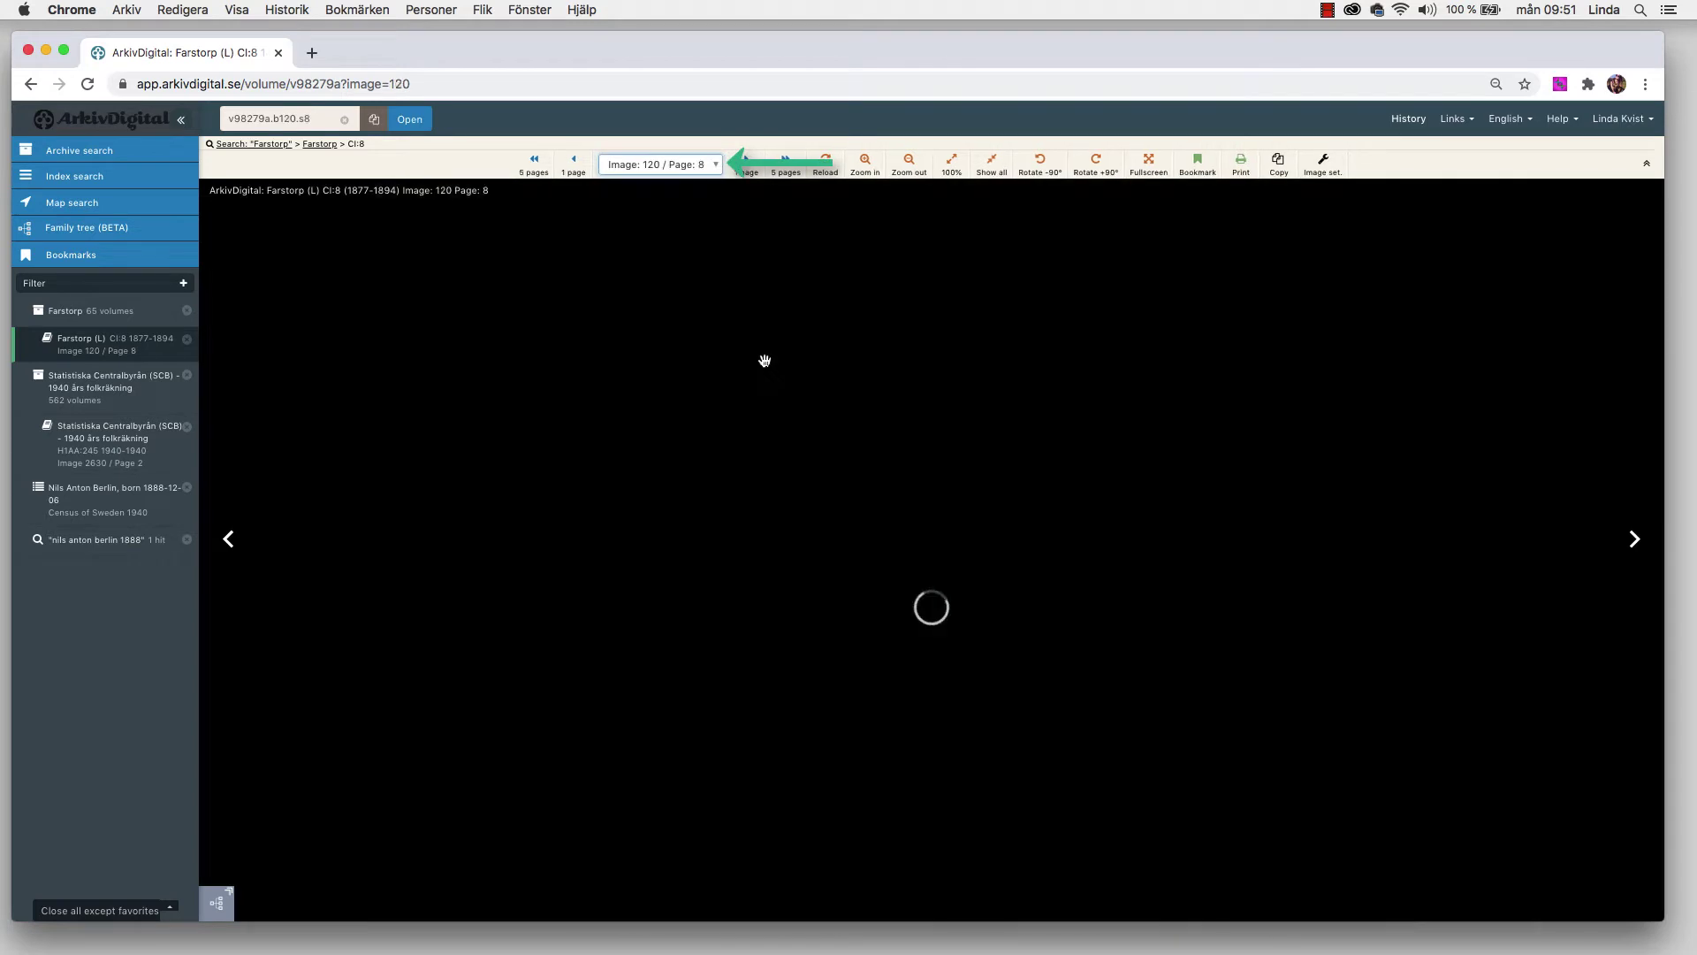
left_click(716, 166)
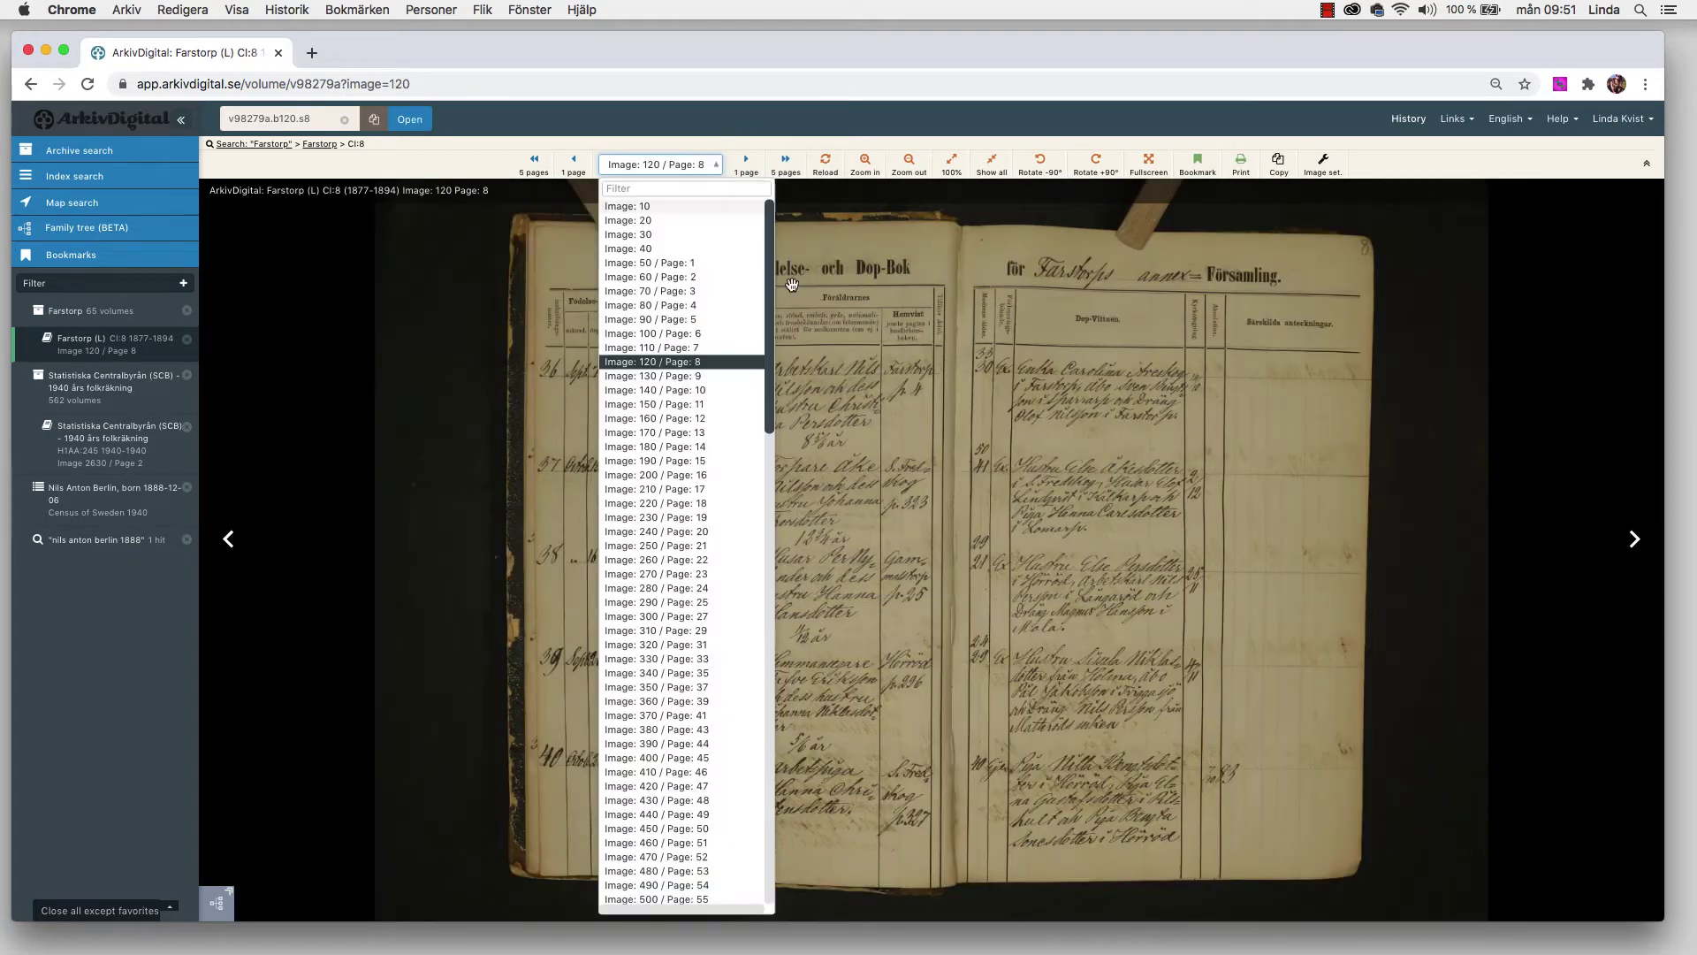
scroll(747, 380, "down", 15)
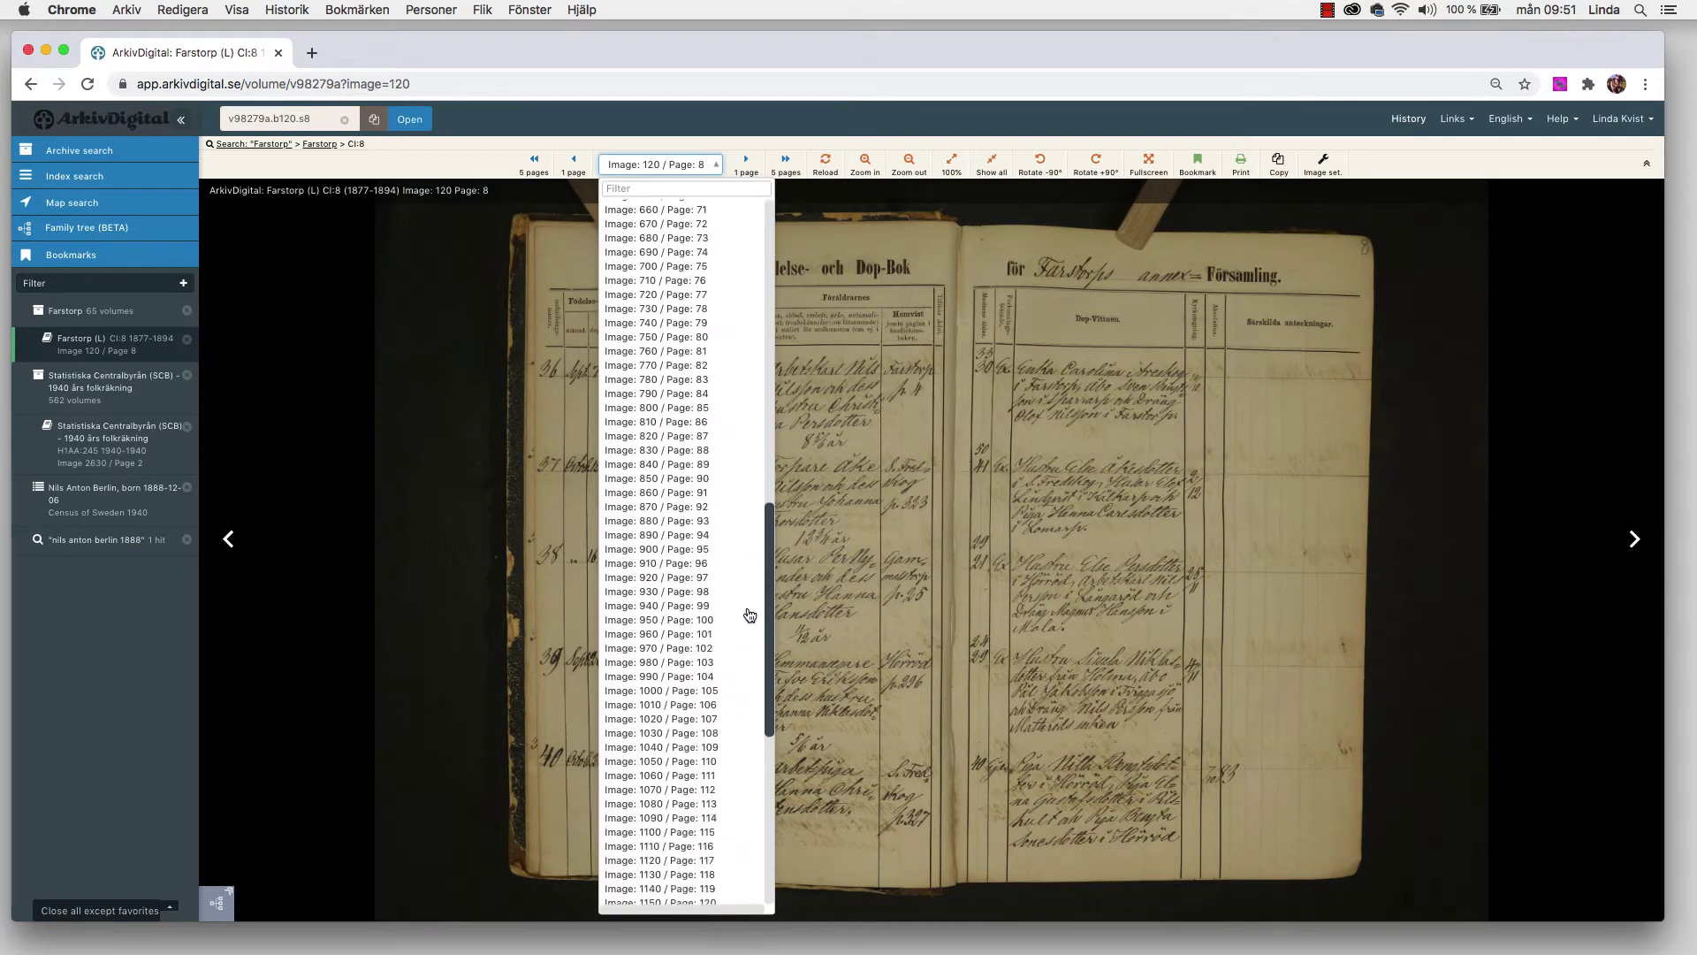
scroll(750, 615, "down", 2)
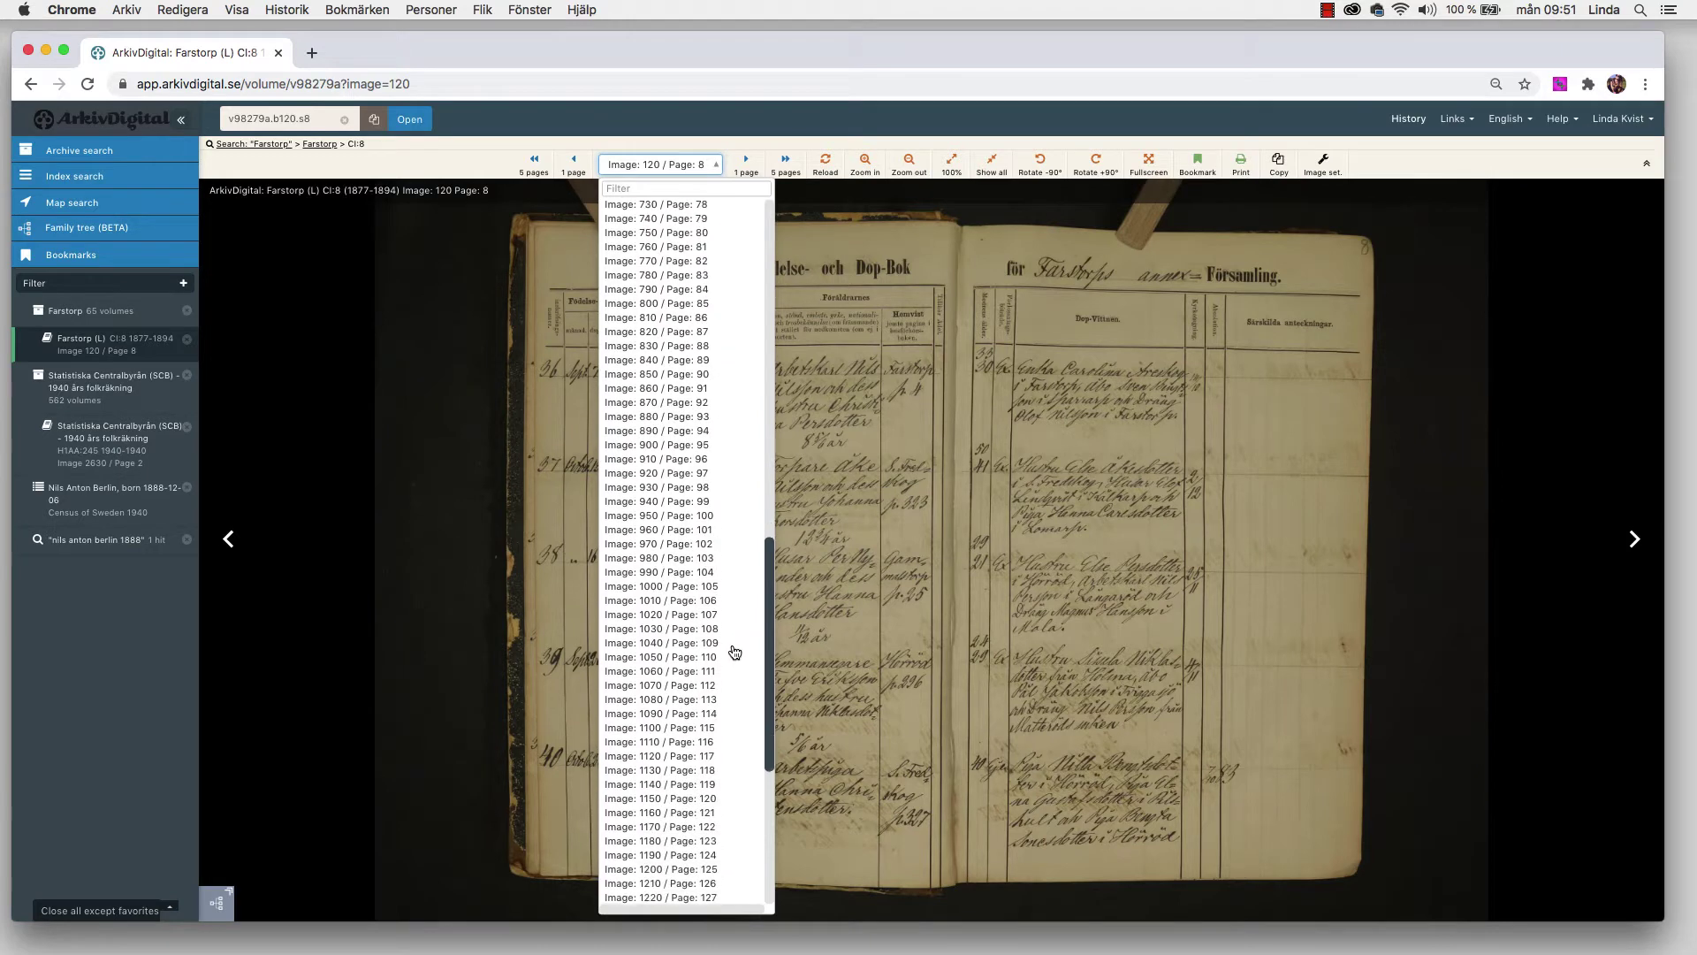
left_click(706, 514)
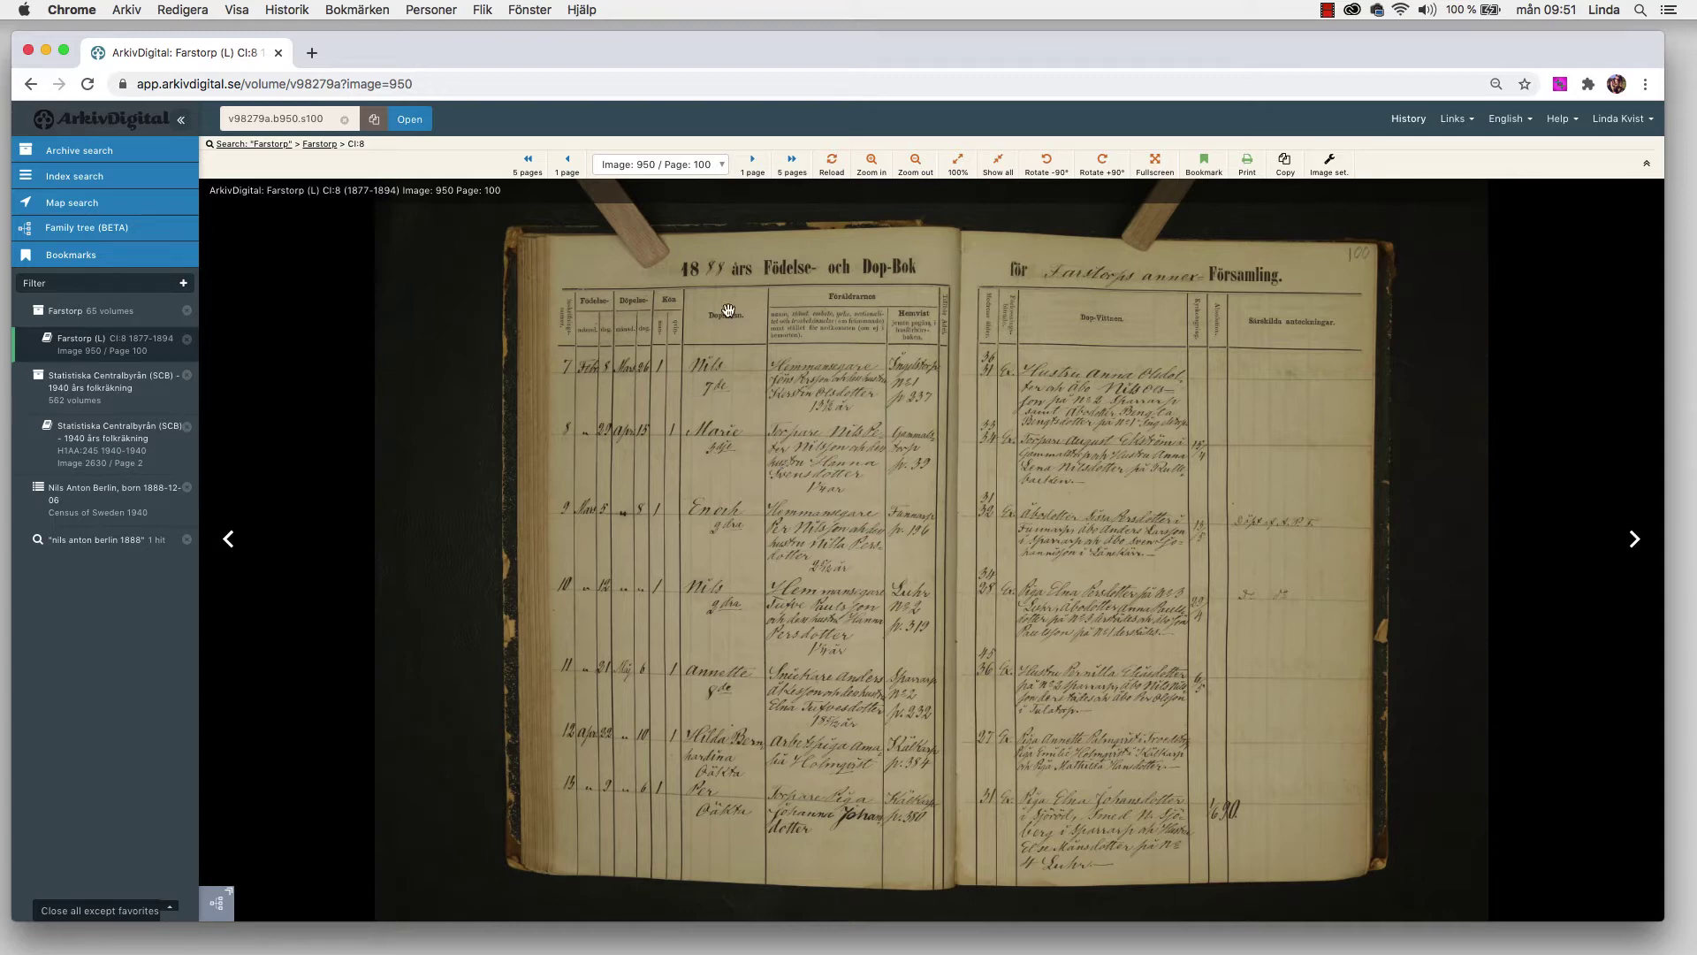
- Page forward through the 1888 births to image 1000, page 105
left_click(754, 161)
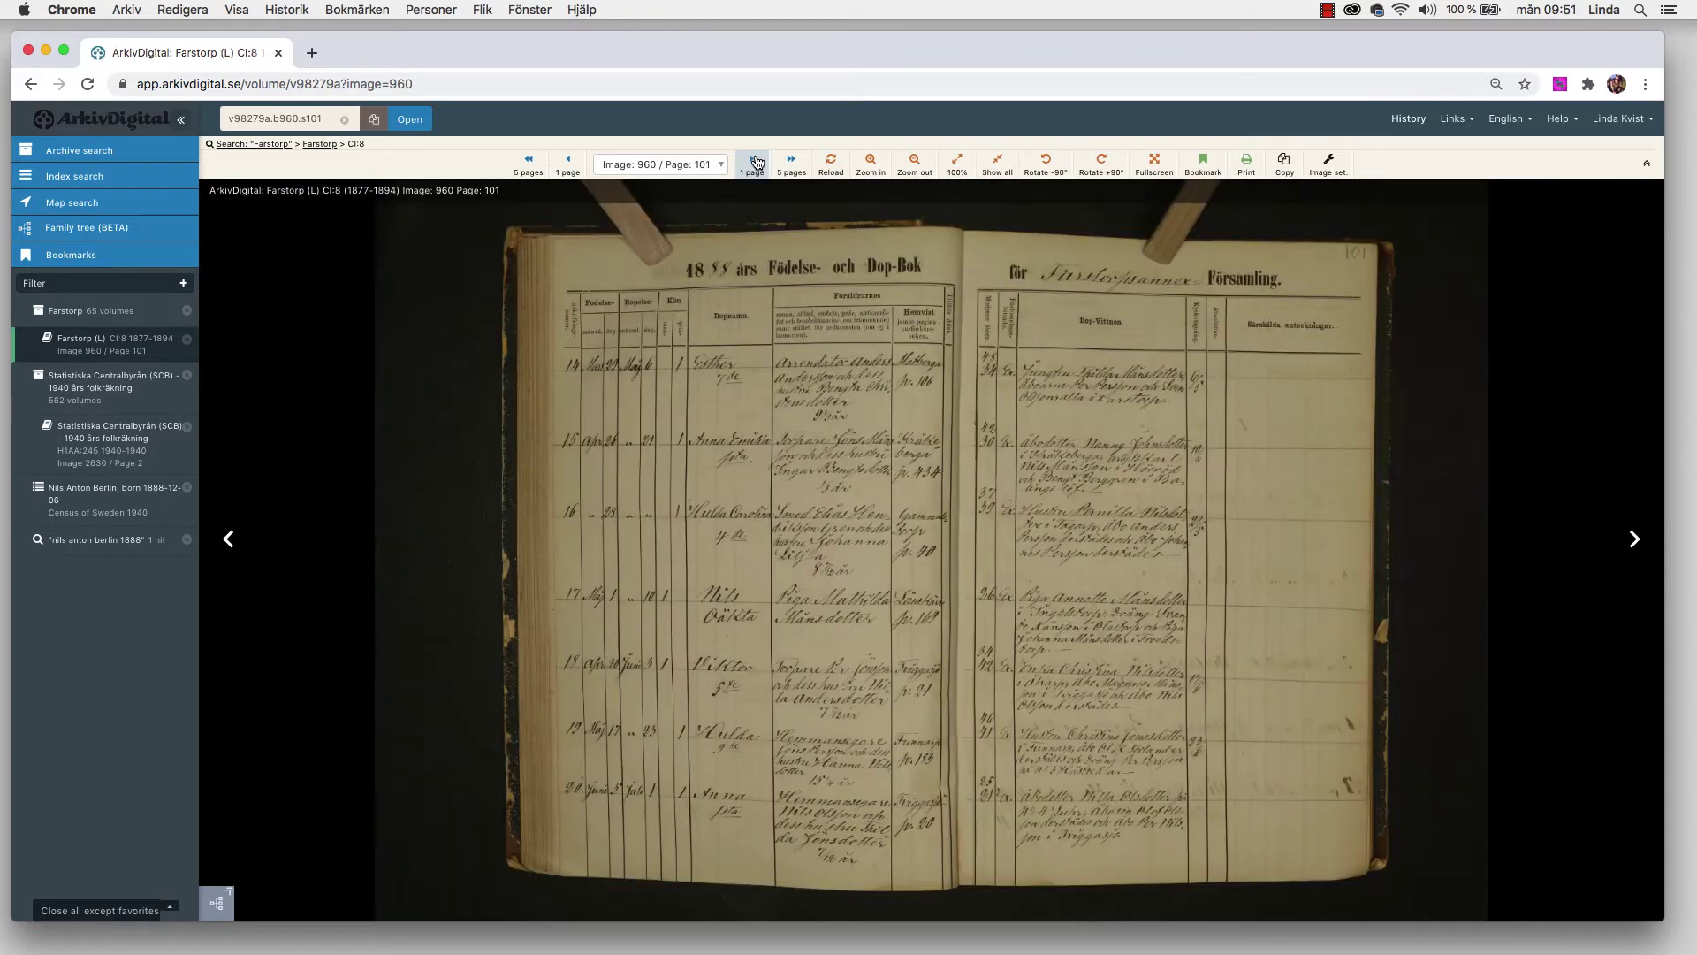
left_click(754, 160)
left_click(754, 161)
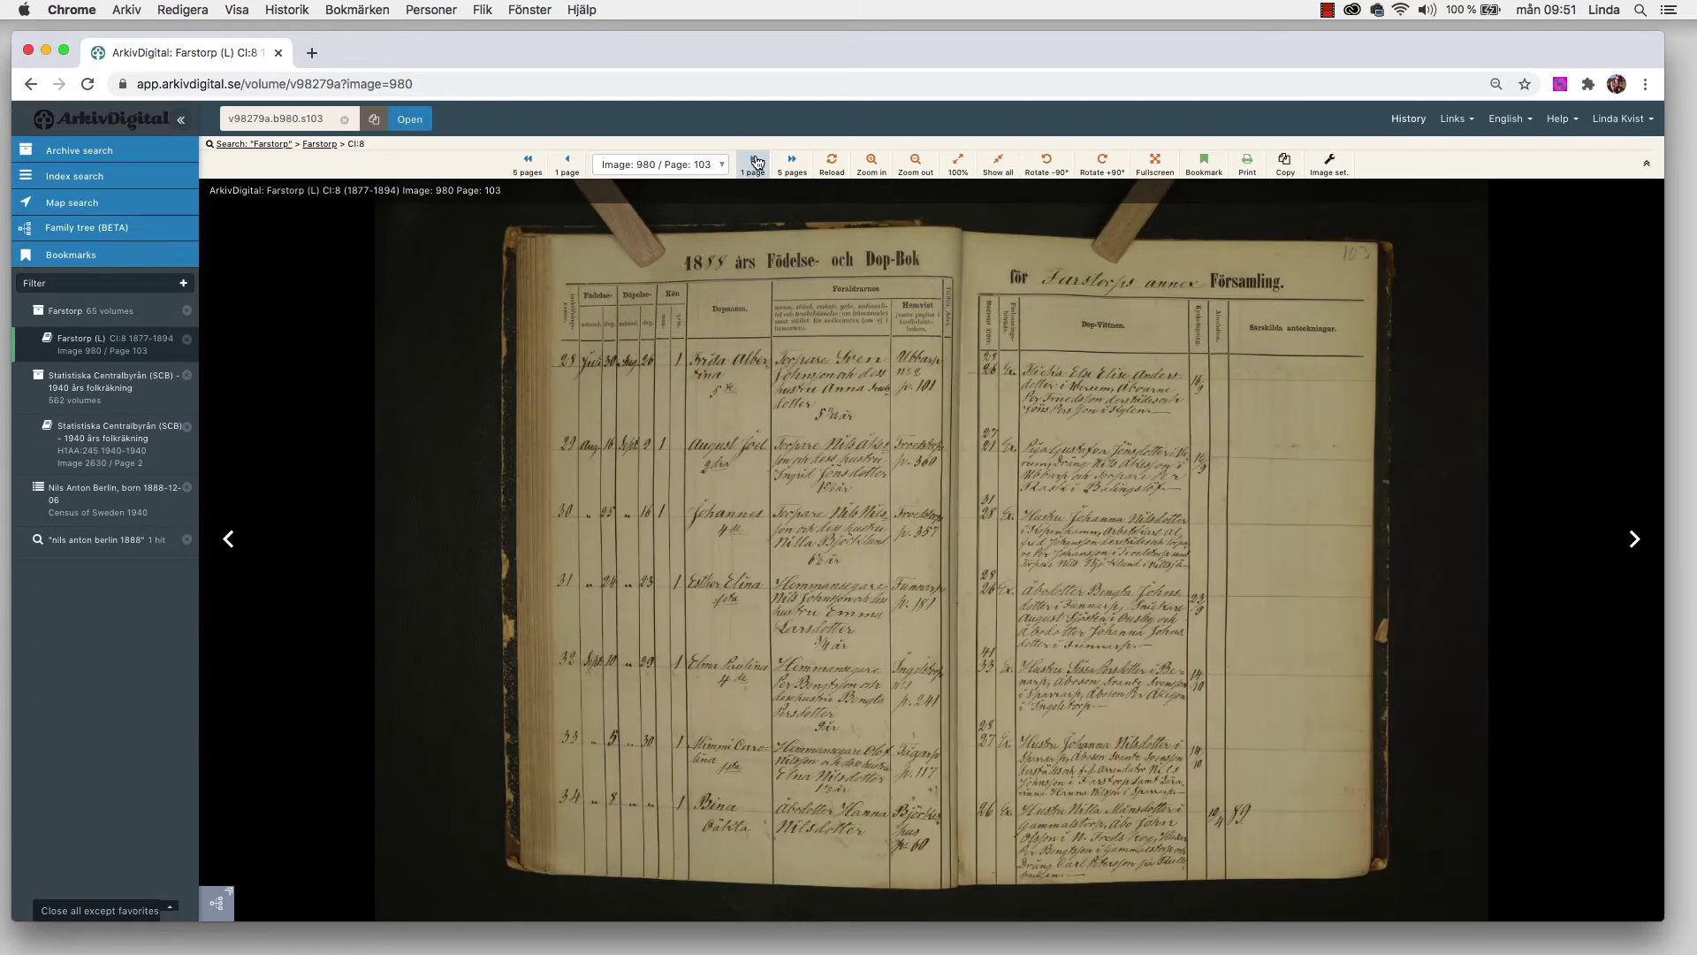
left_click(757, 161)
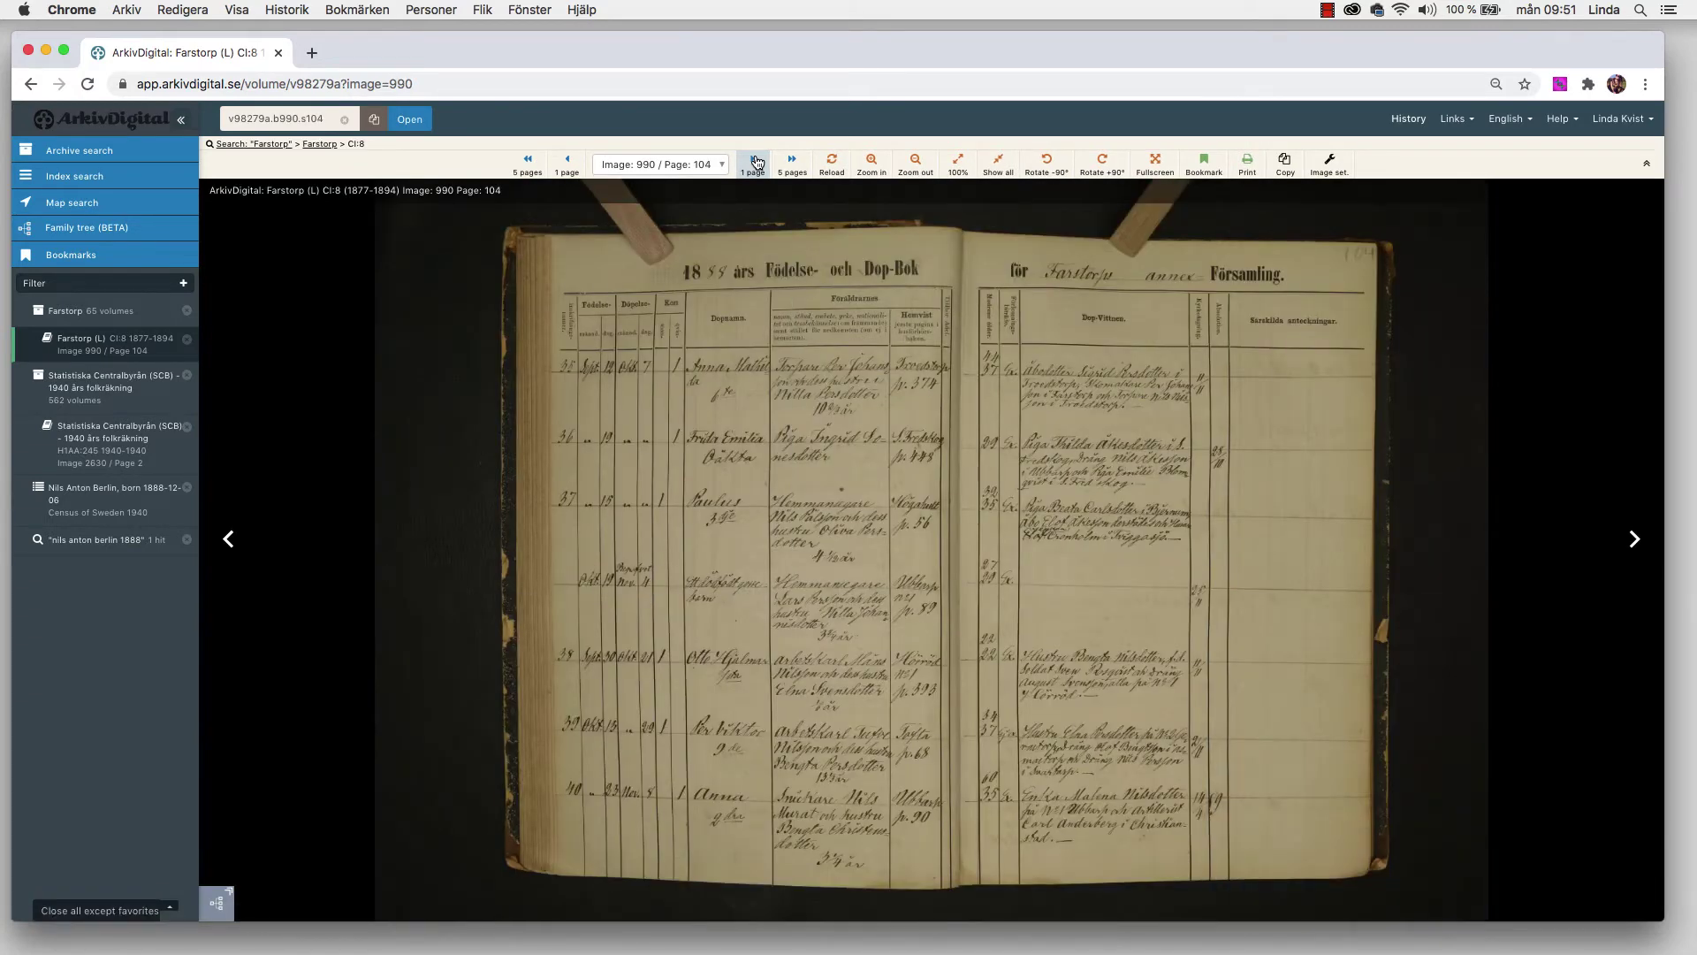
left_click(757, 161)
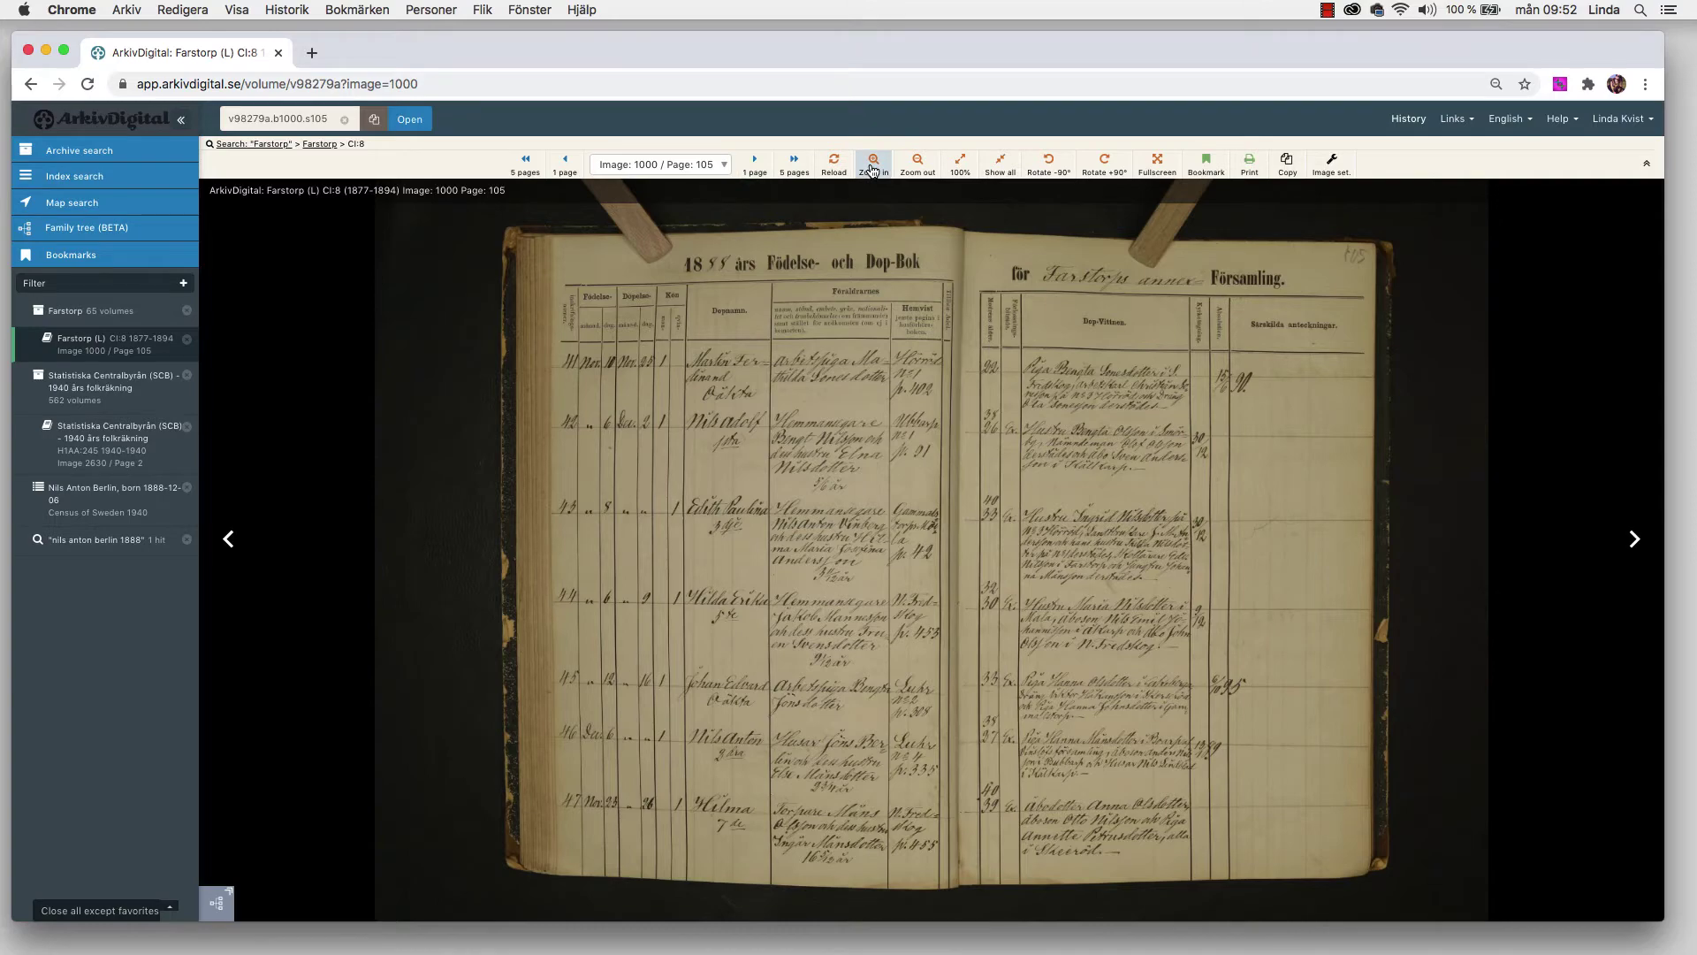
- Magnify page 105 and frame birth entry 46, the boy born 6 December
left_click(872, 164)
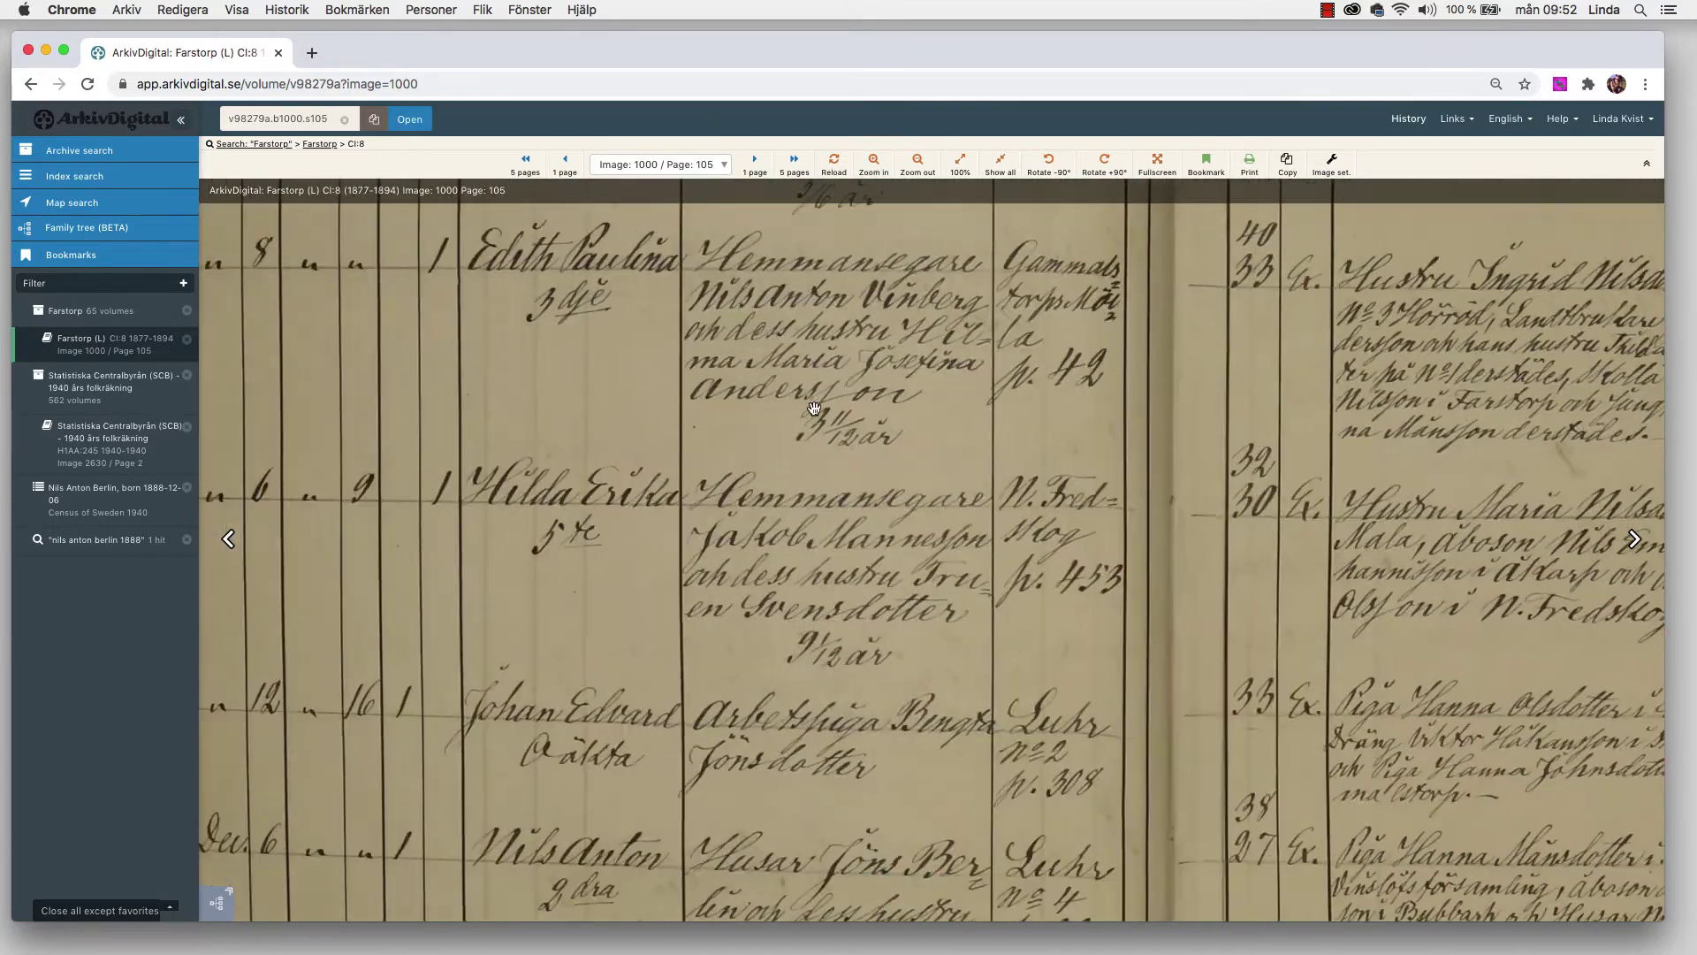
scroll(814, 408, "down", 5)
scroll(815, 409, "left", 3)
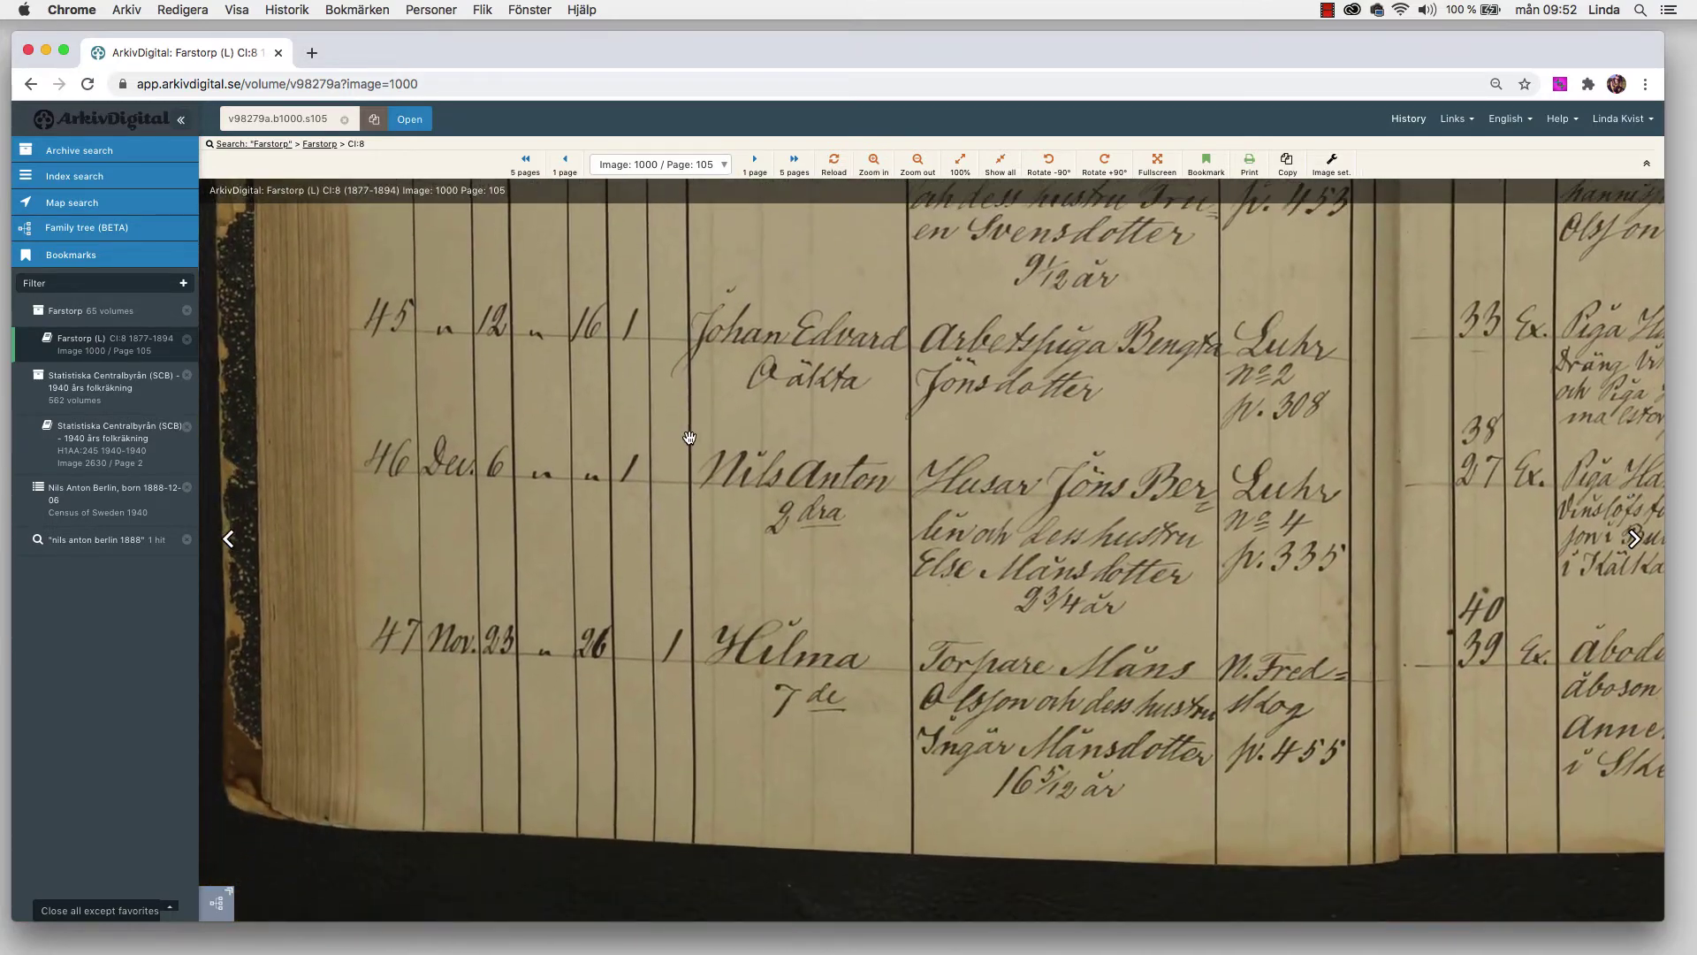
left_click_drag(689, 437, 639, 461)
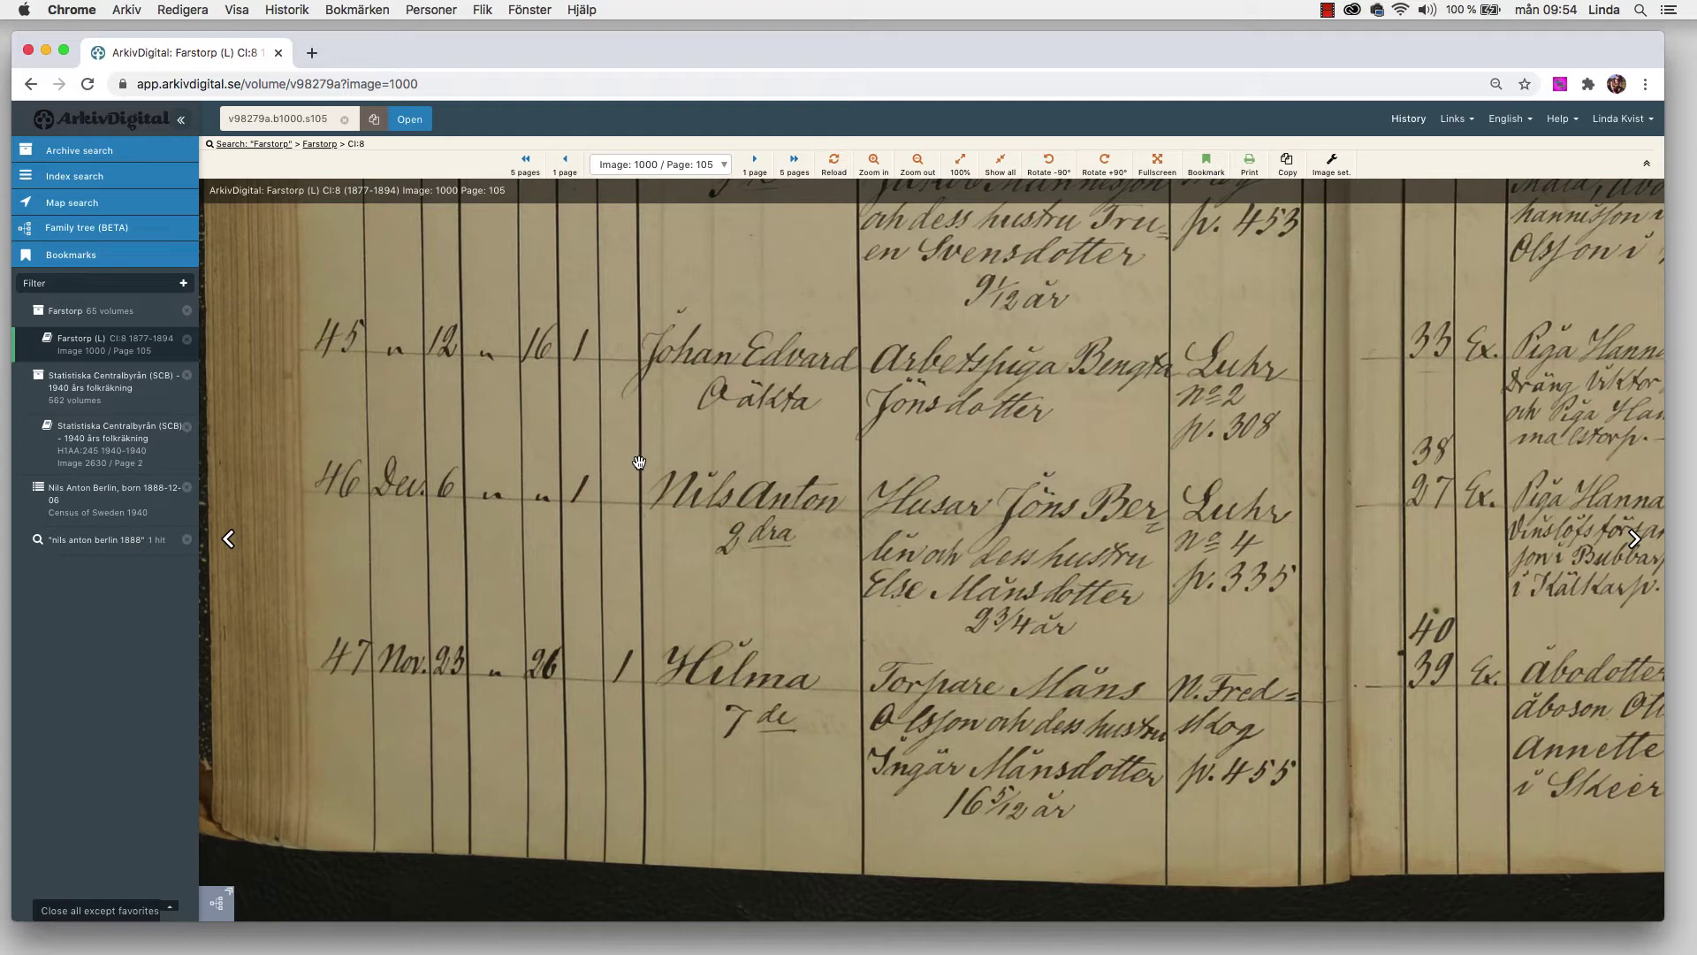
- Shift to the facing page listing entry 46's baptism witnesses and godparents
left_click_drag(993, 447, 425, 429)
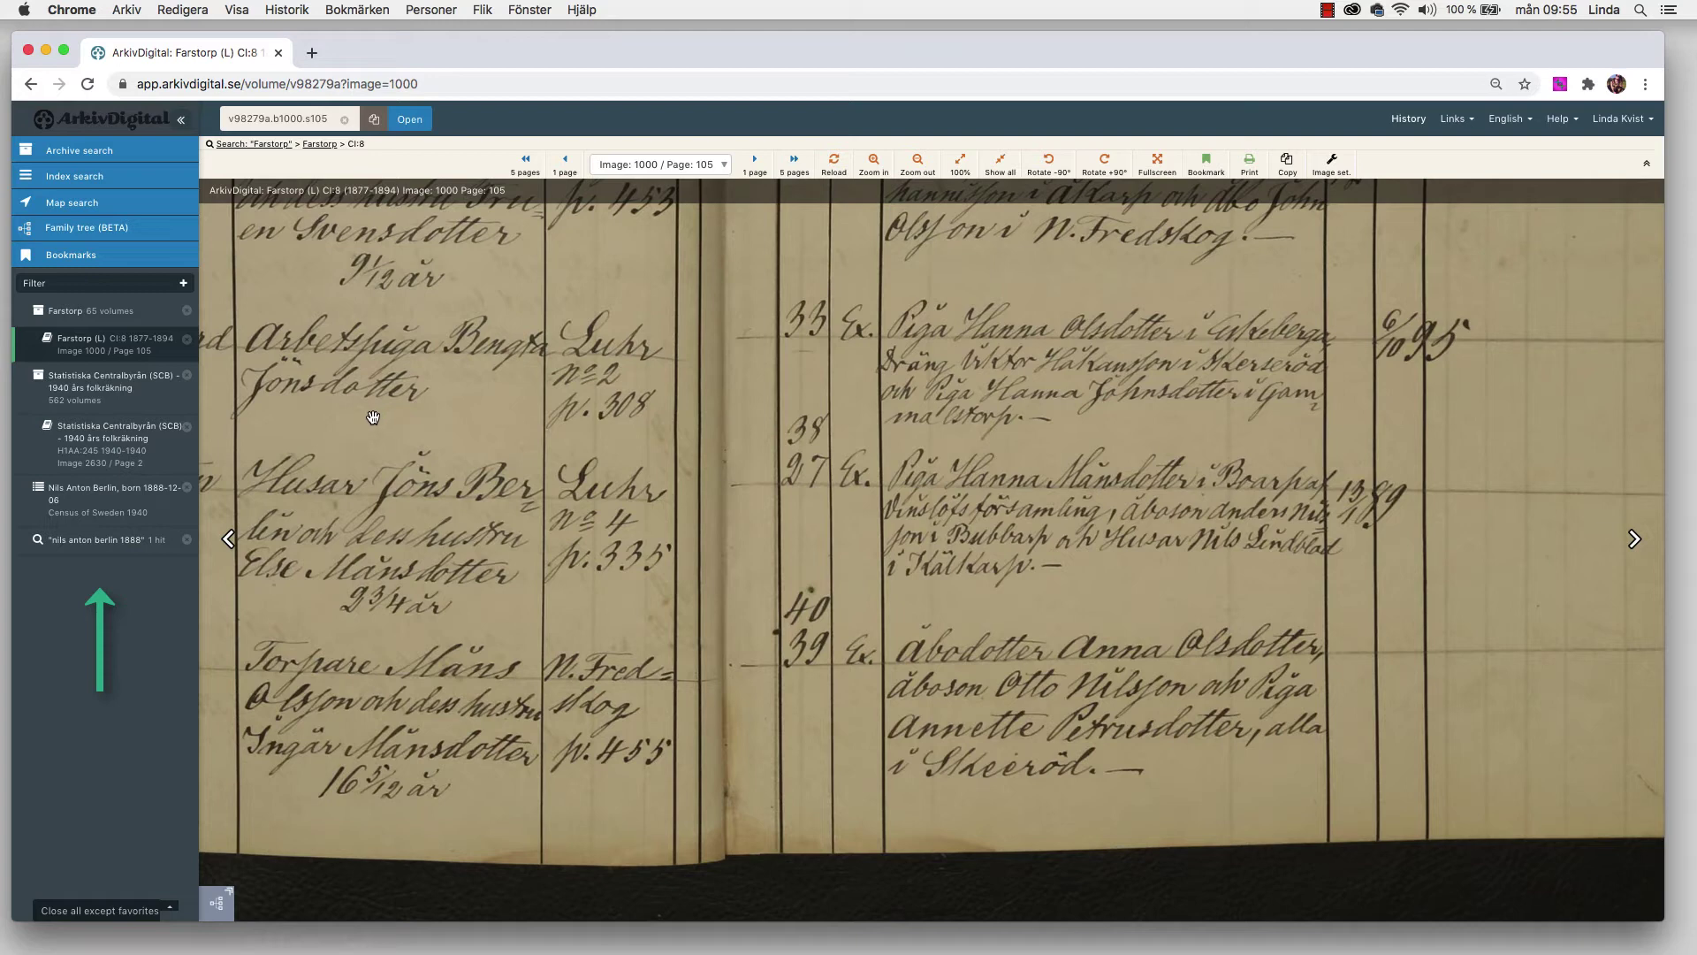
- Open the bookmarked 1940 census record and copy both its full and pure source identifiers
left_click(117, 434)
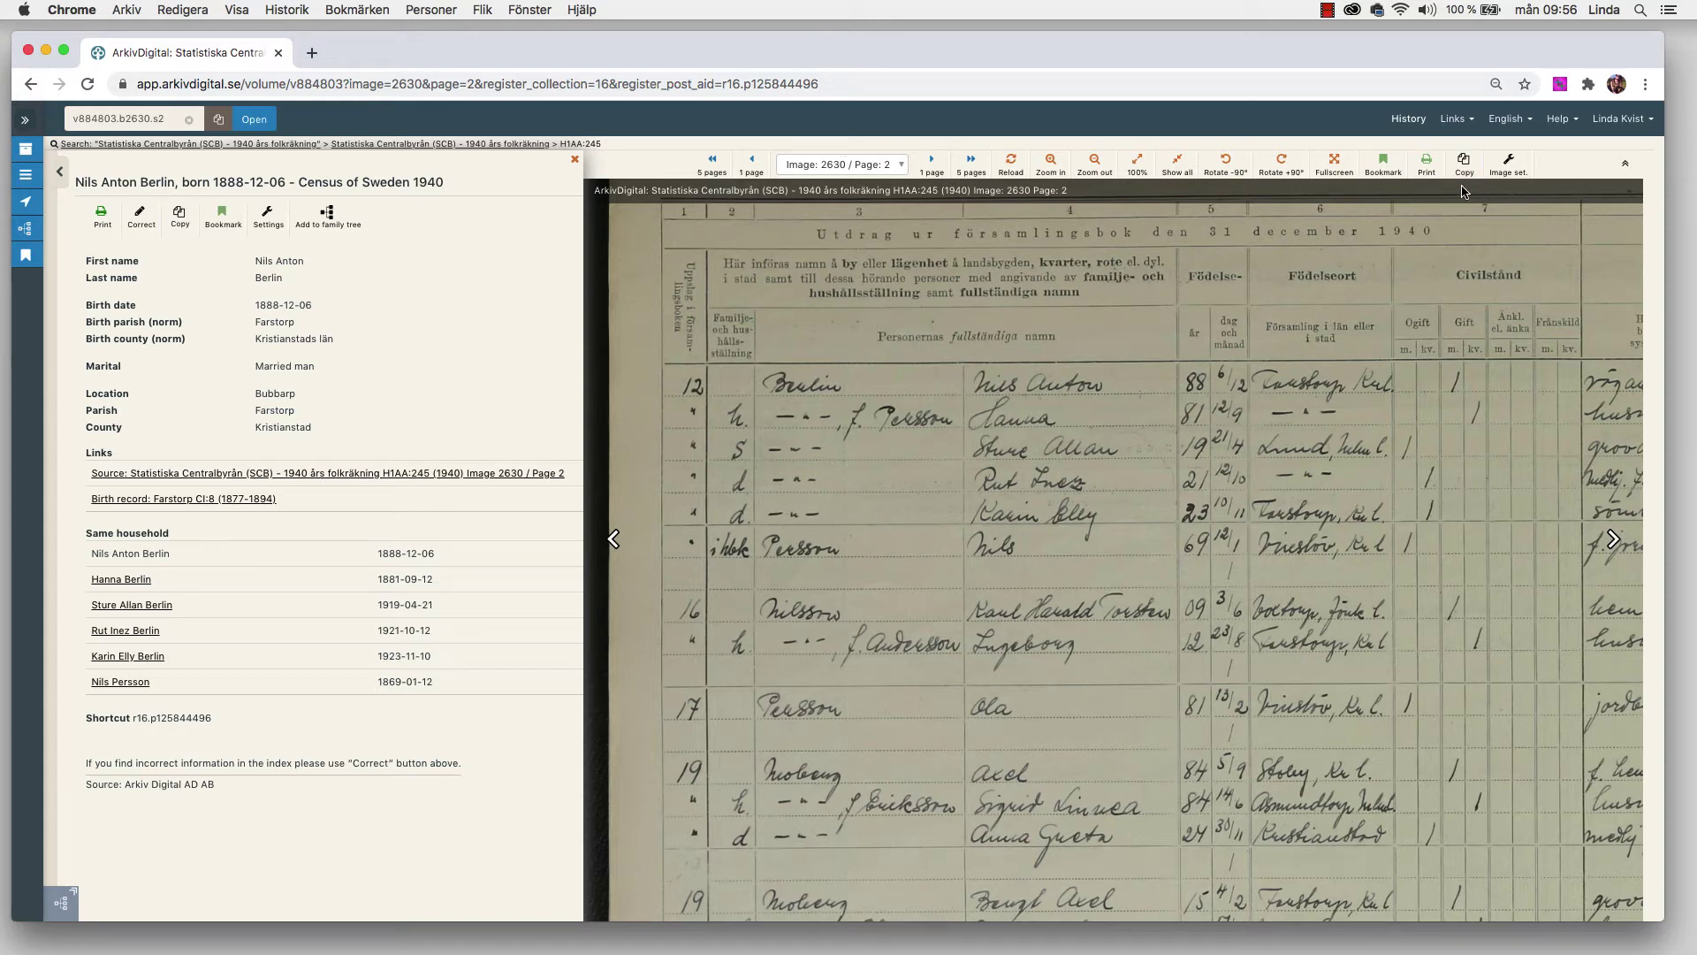
left_click(1464, 166)
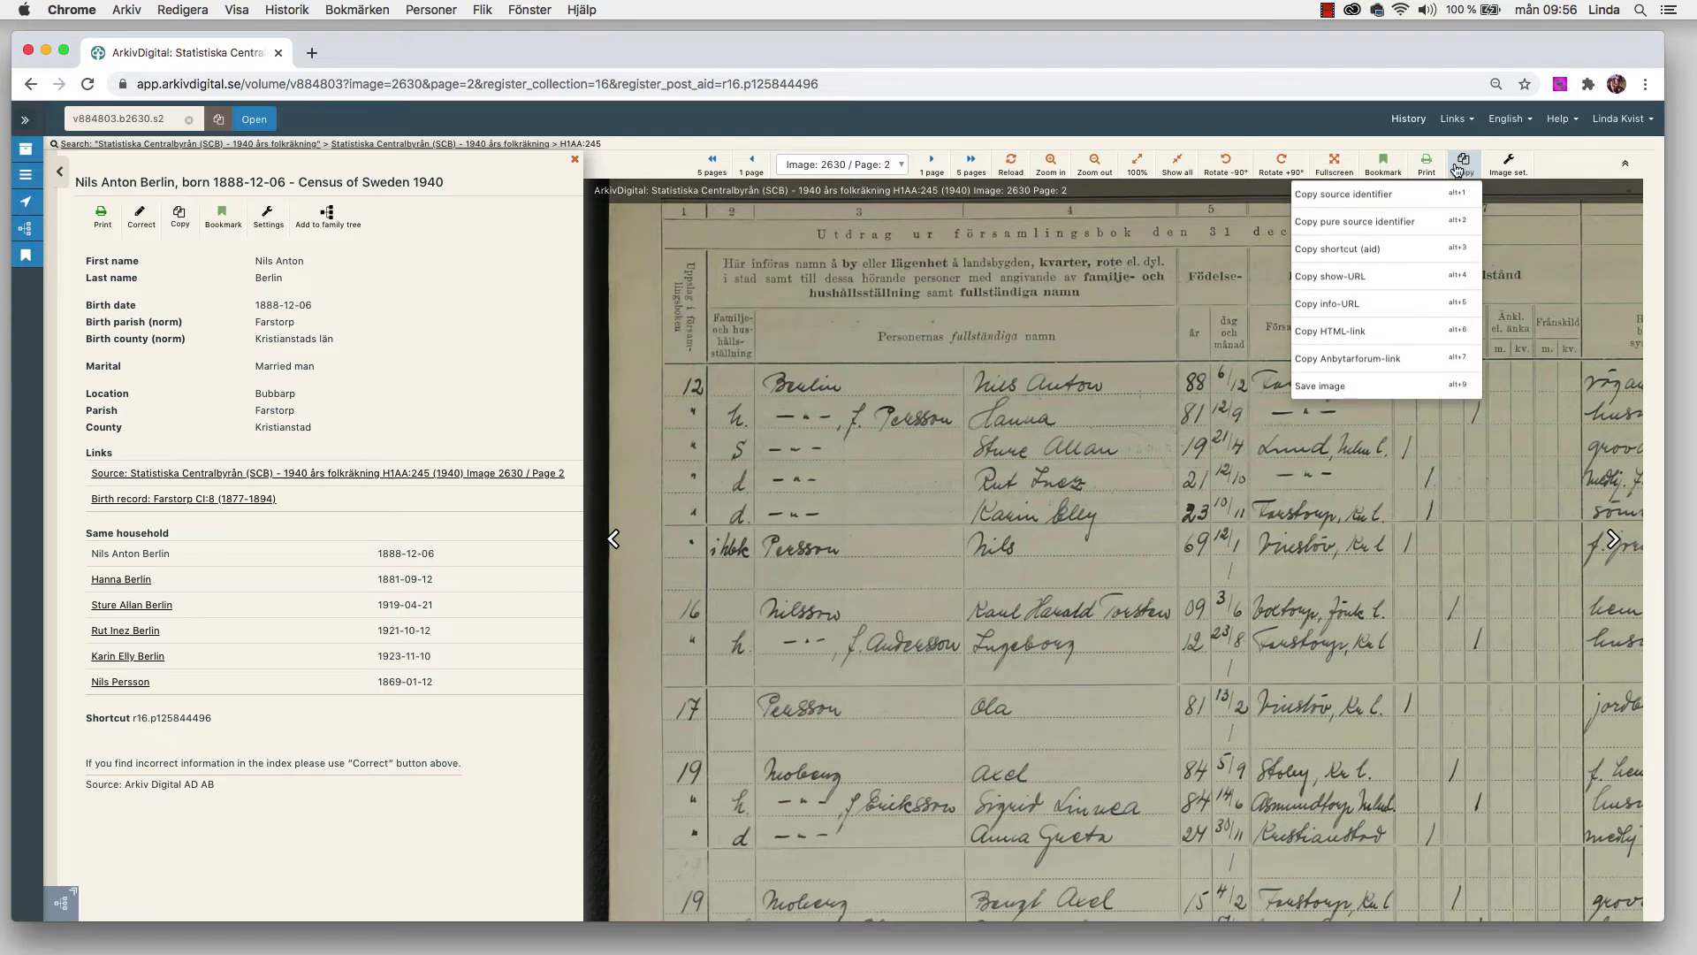
left_click(1410, 196)
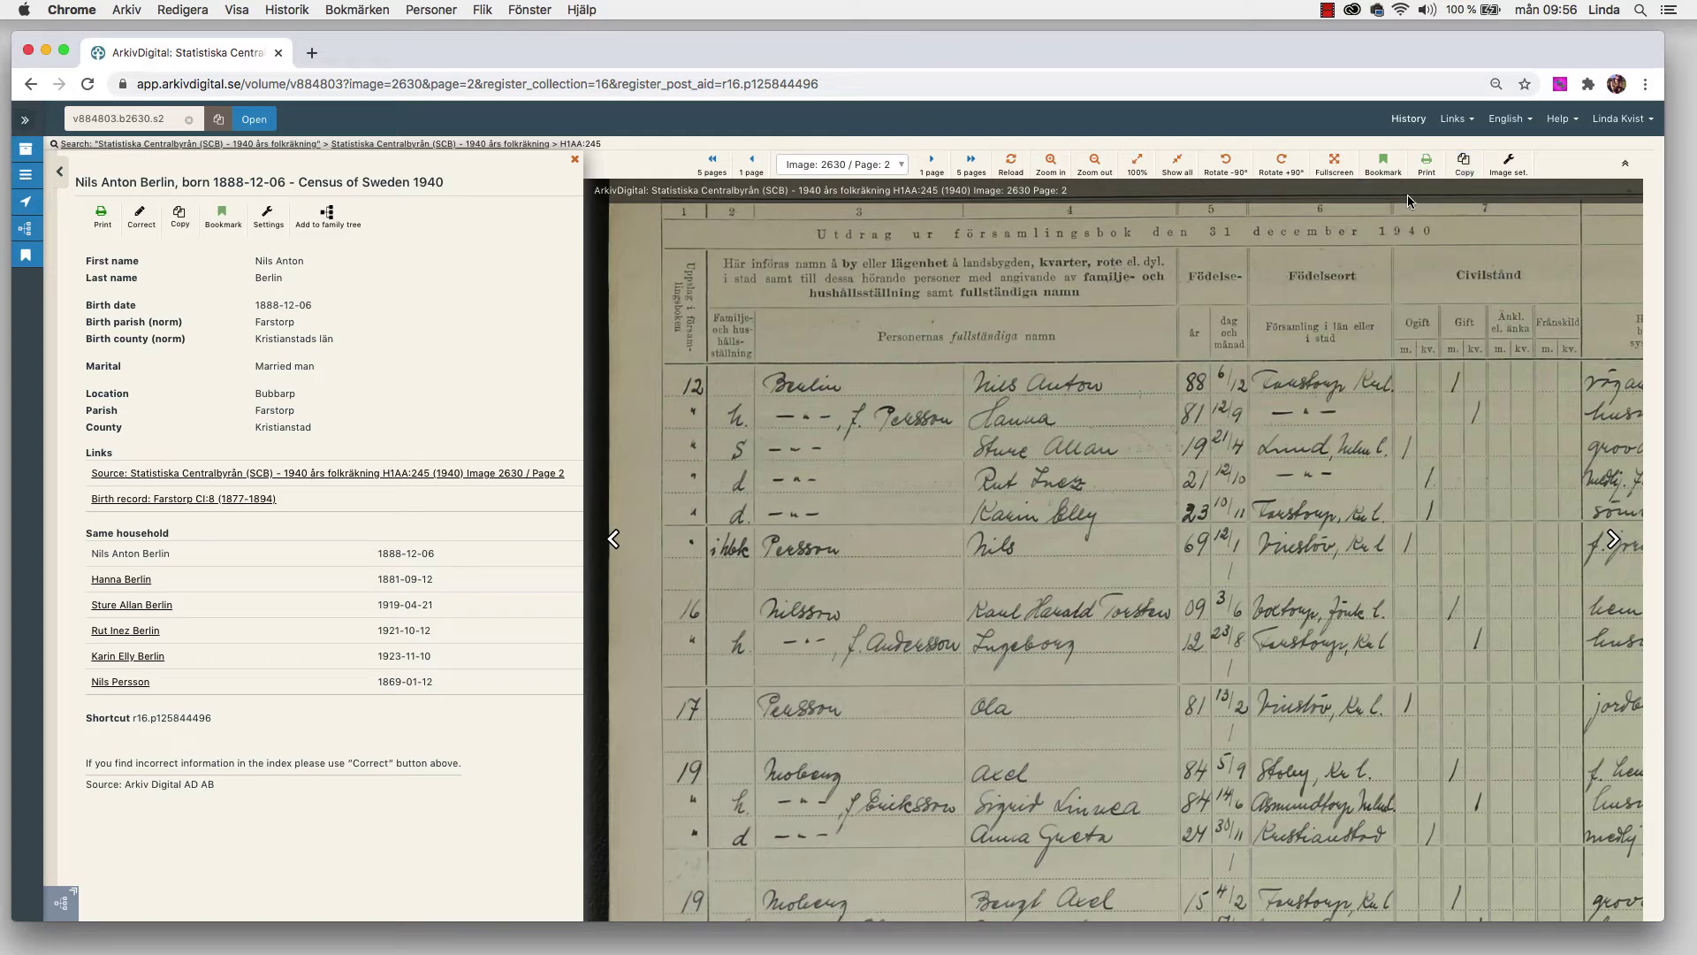
key("super+Tab")
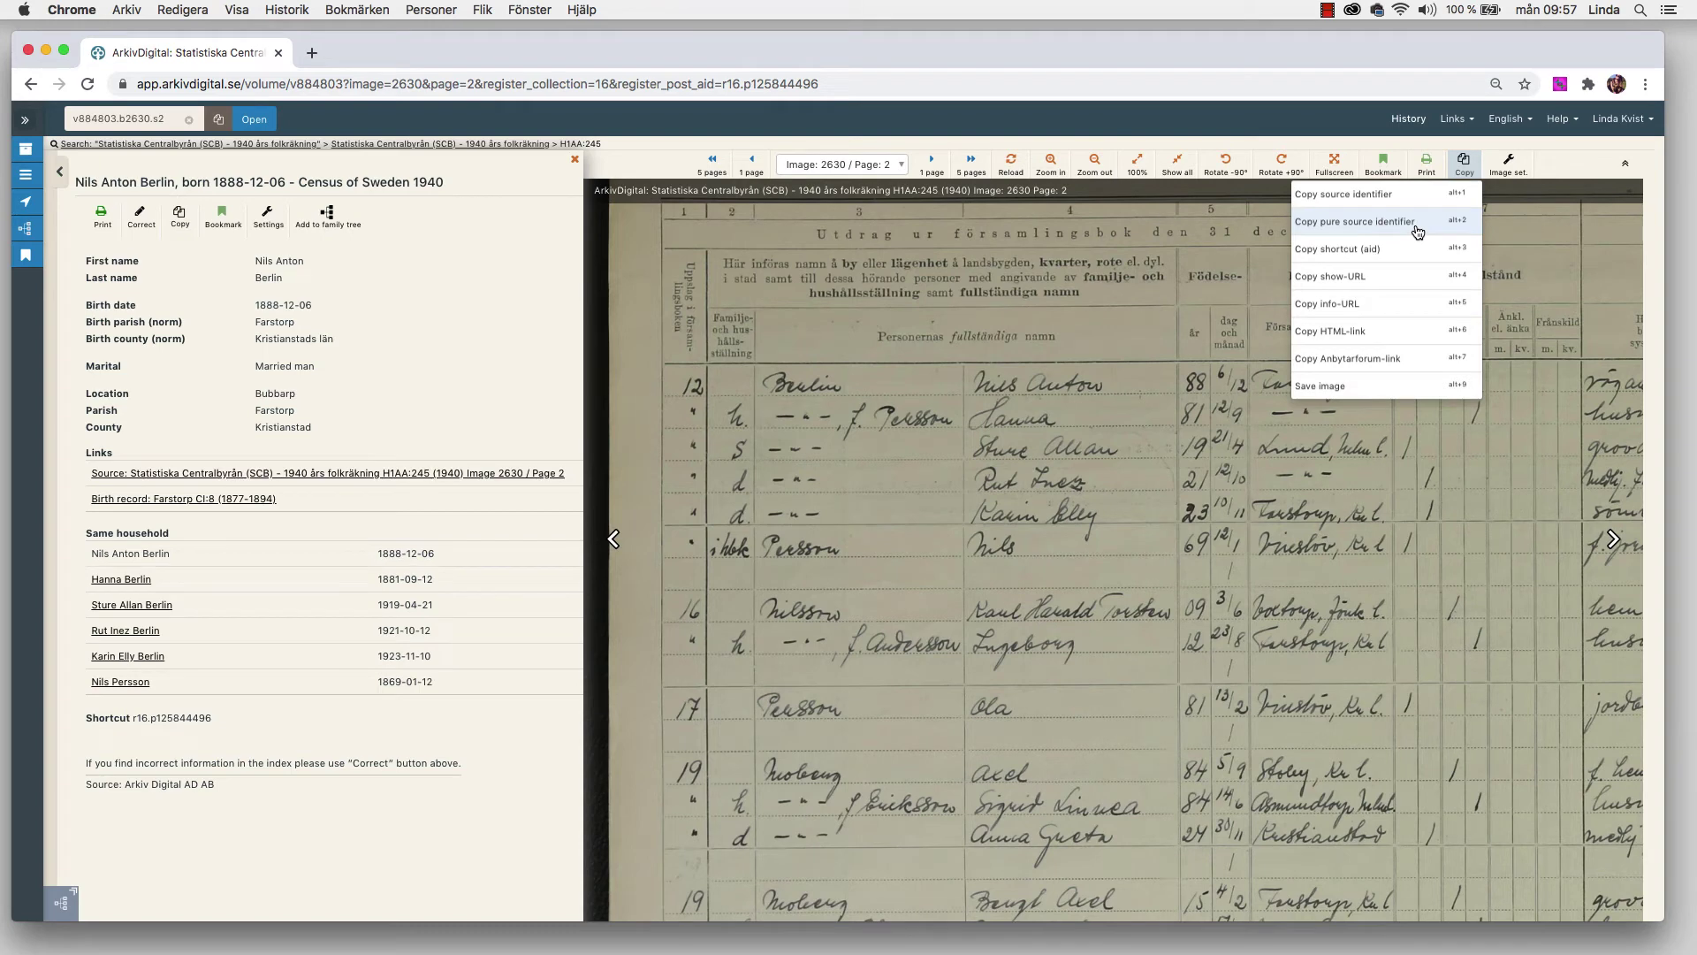
left_click(1418, 223)
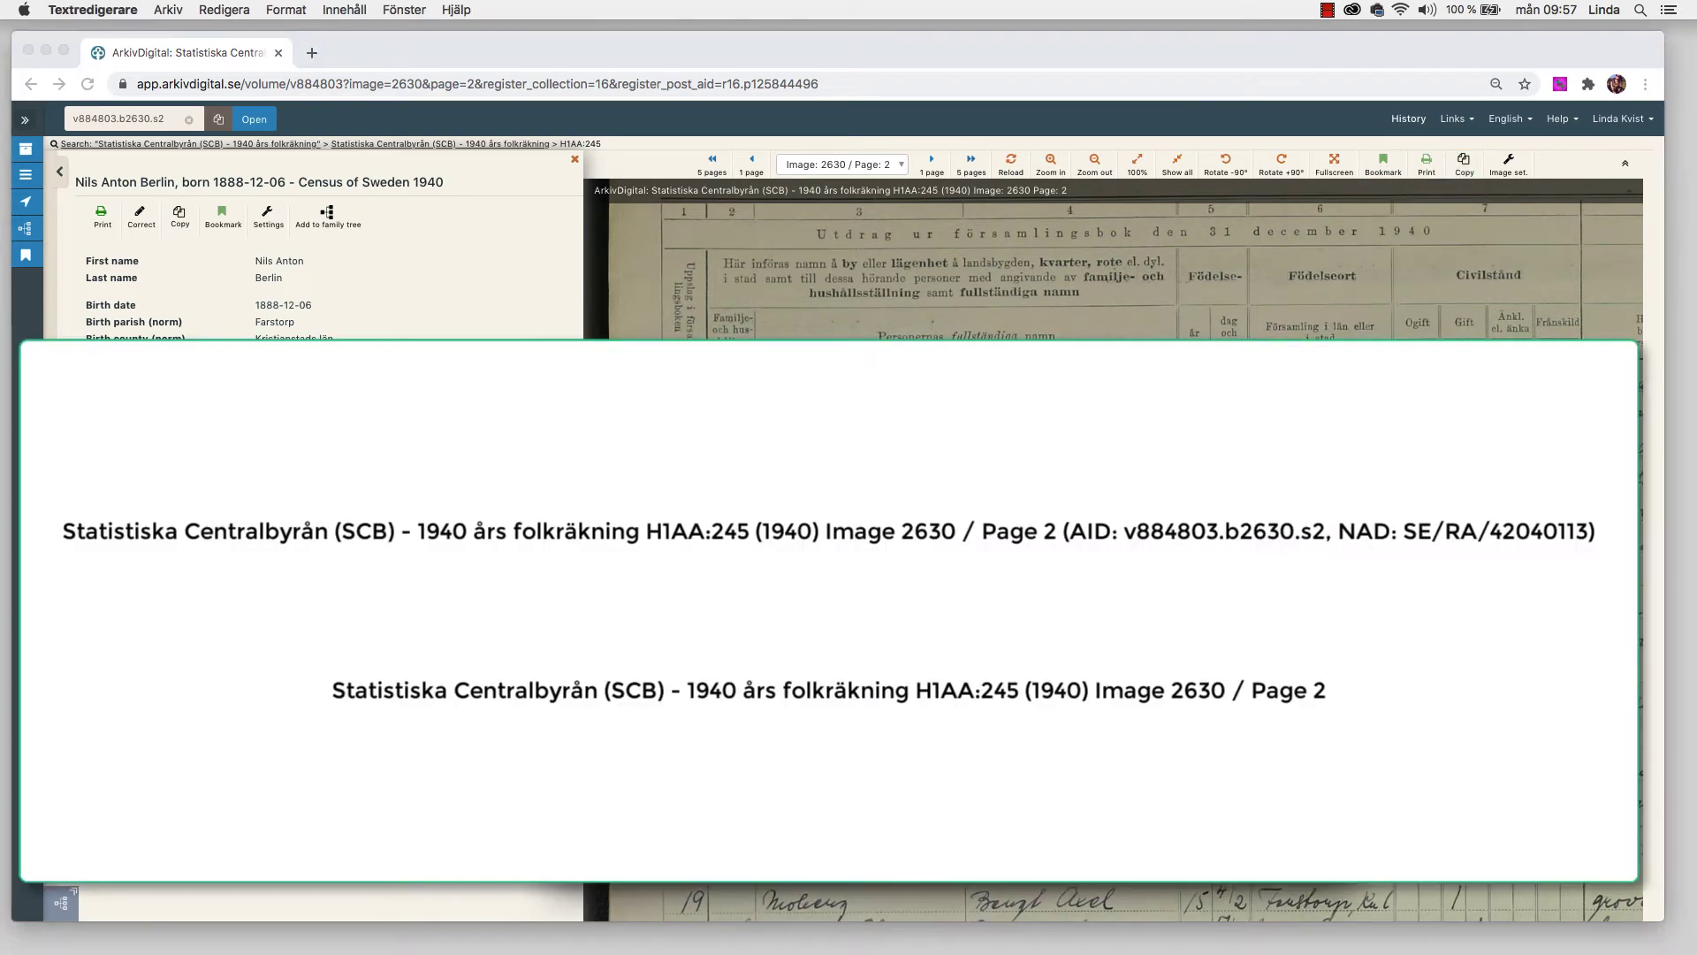
- Paste the copied census citation into the note, then select the image shortcut value
key("super+c")
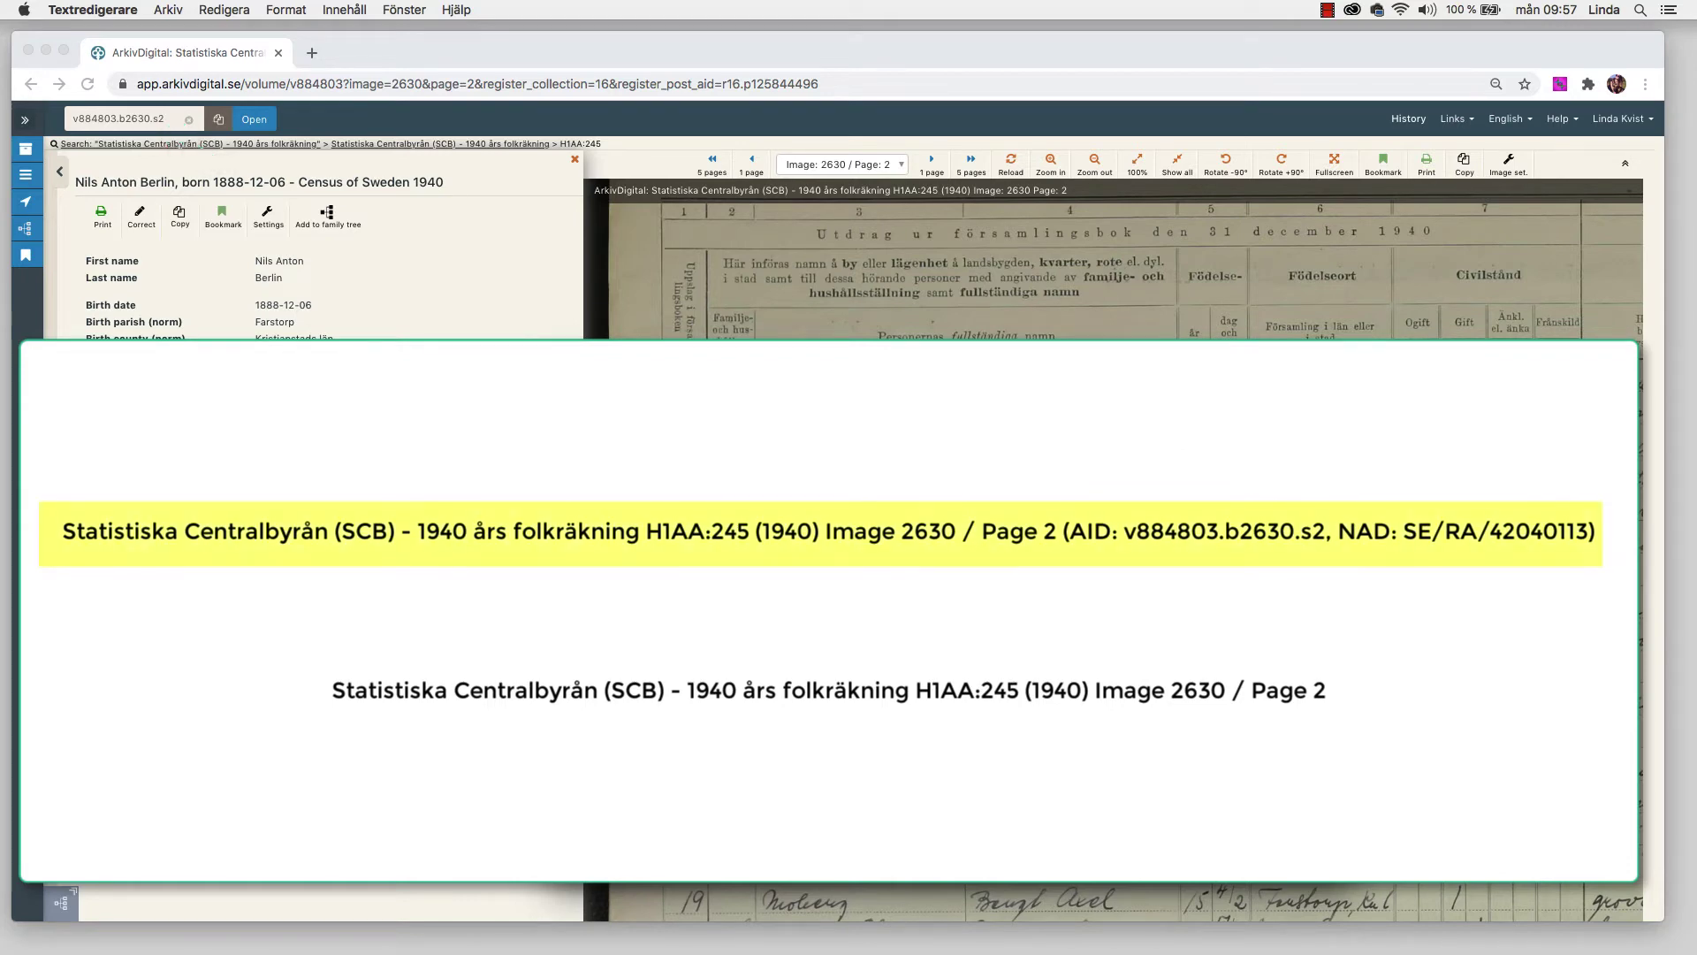
triple_click(160, 120)
key("super+v")
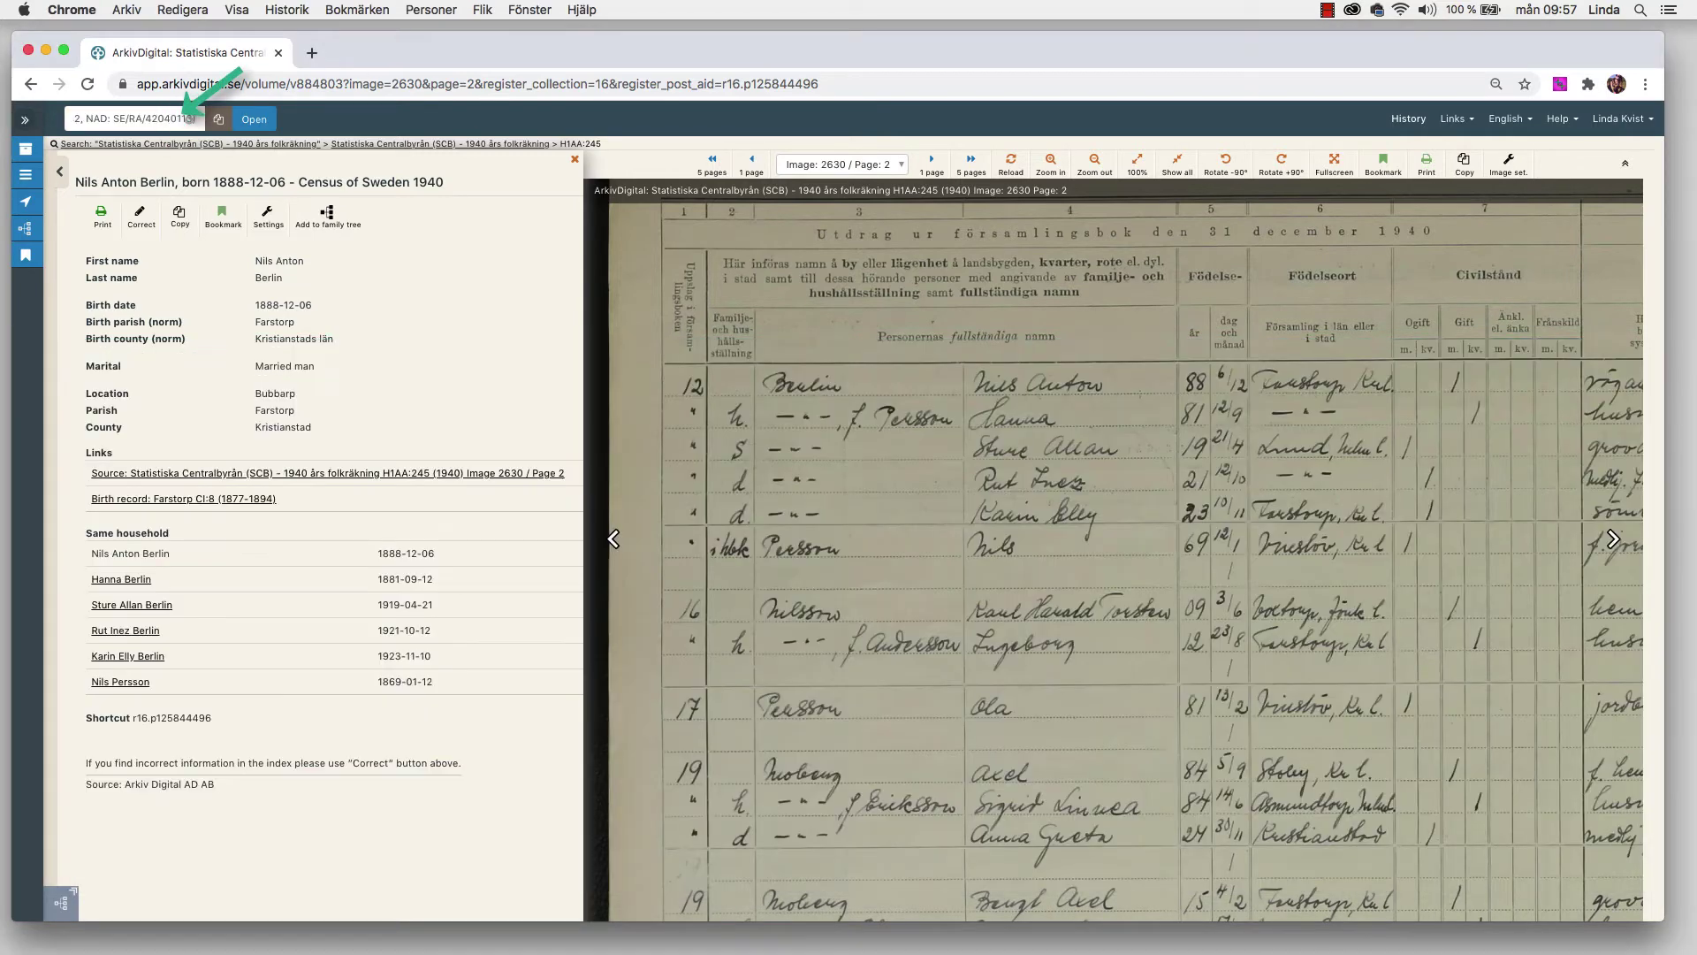
key("Return")
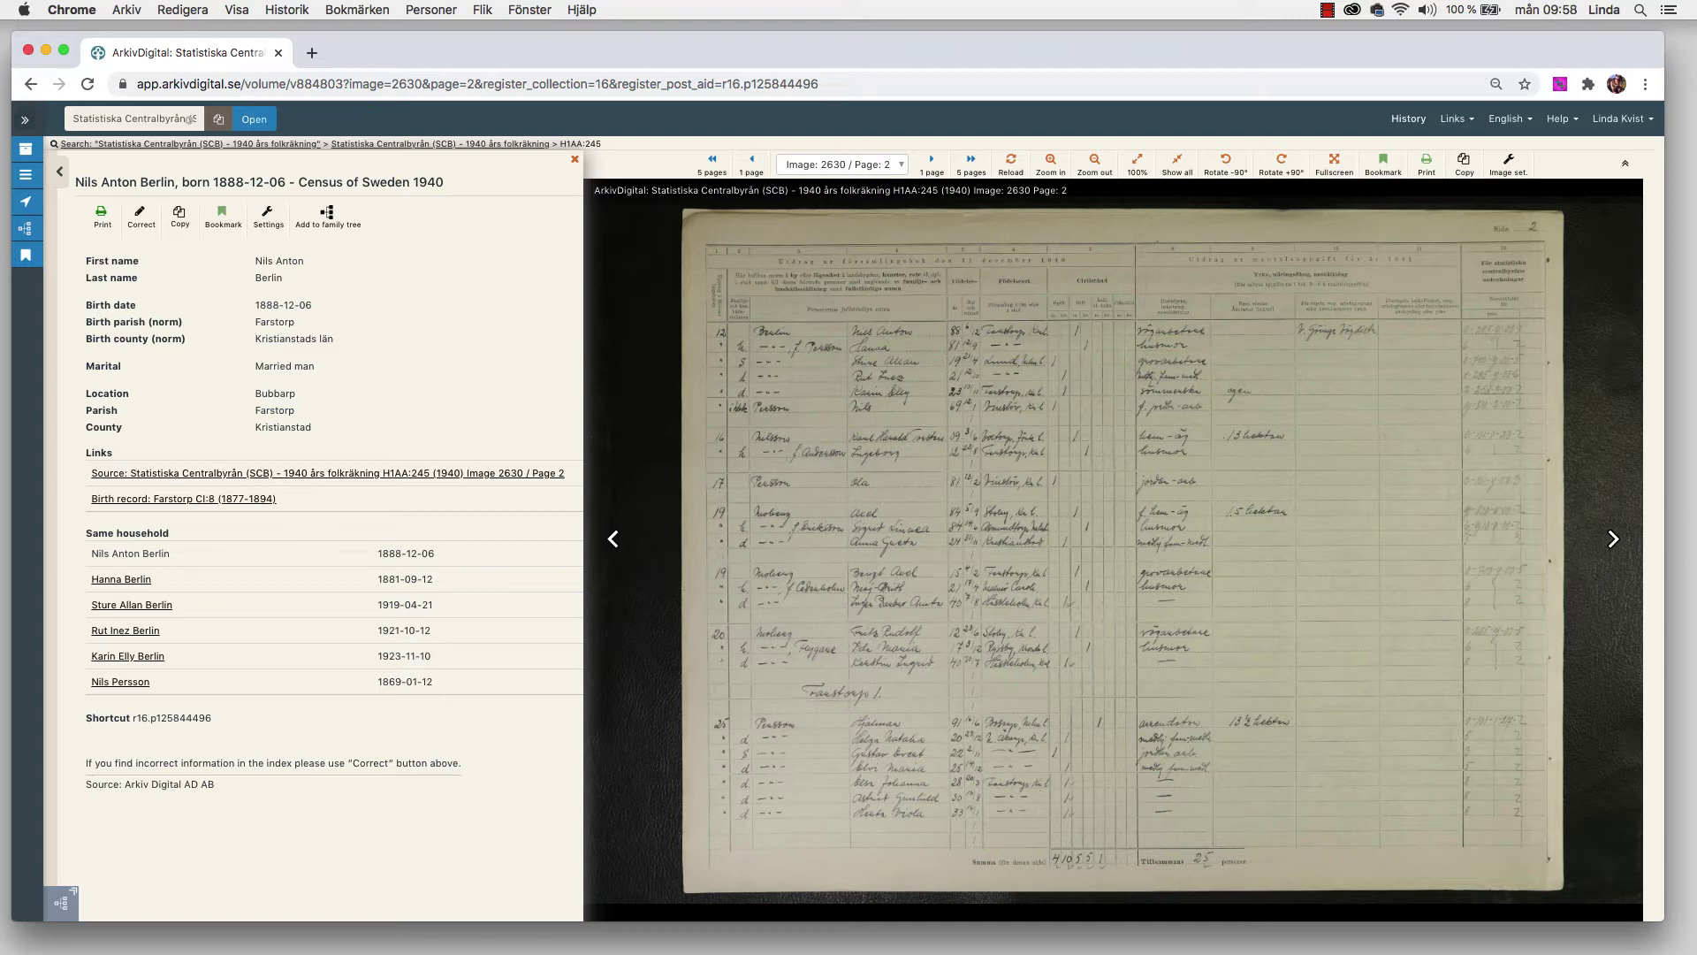
left_click(208, 147)
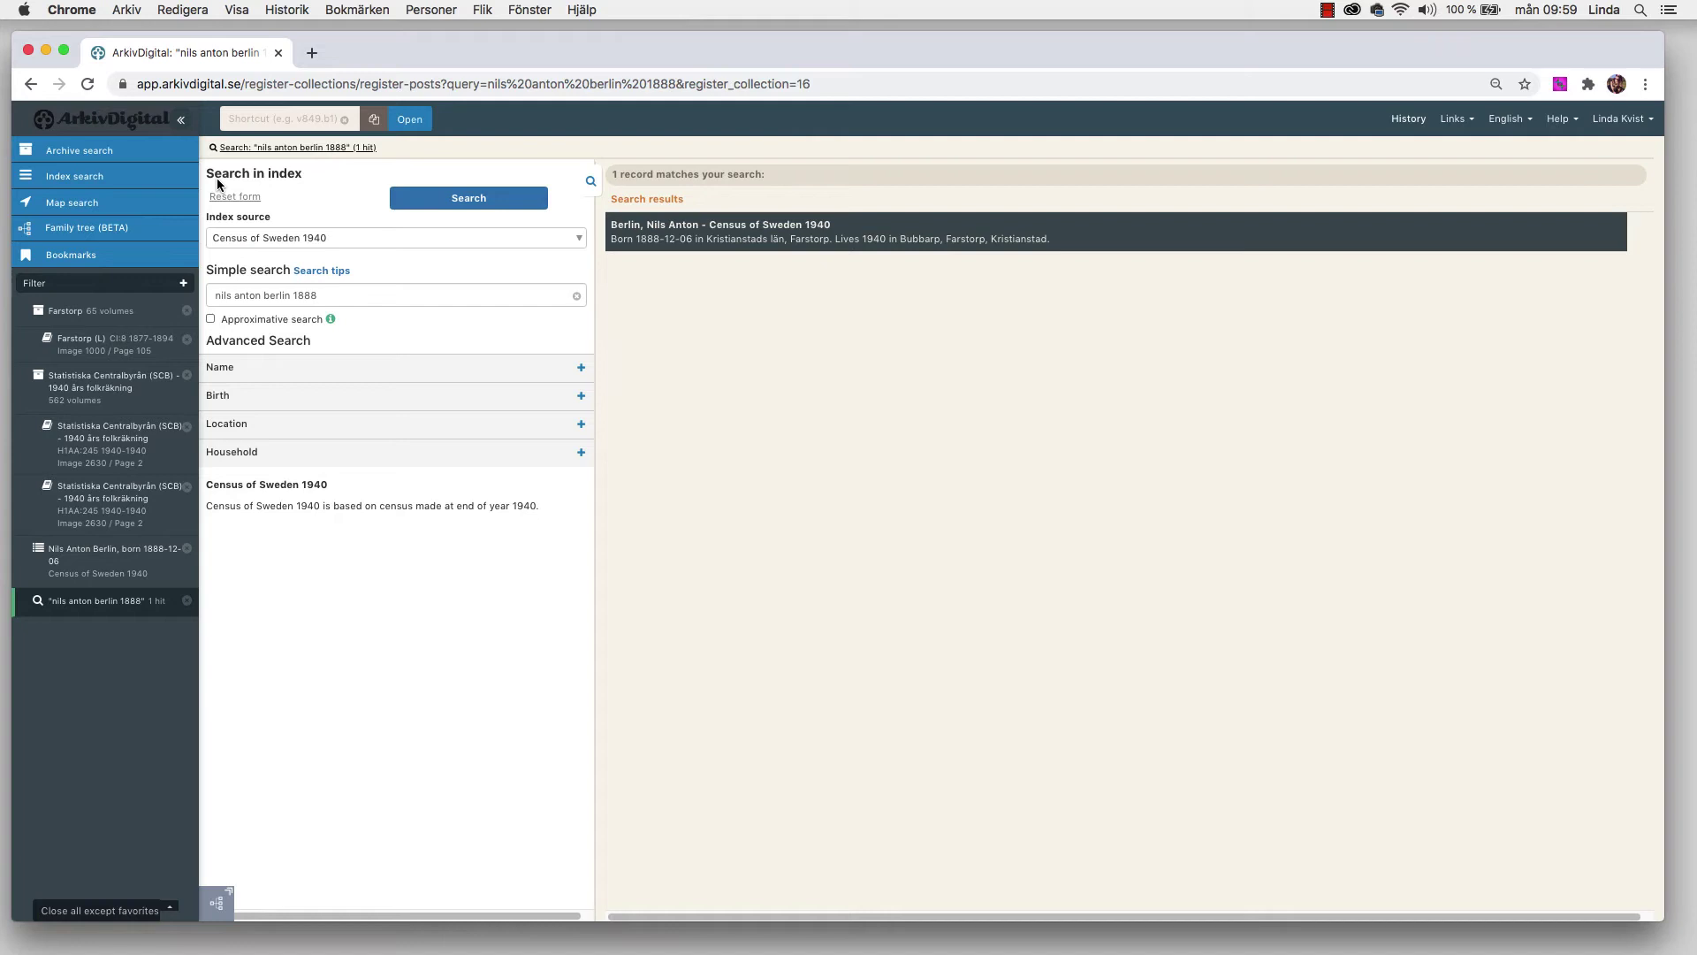
- Search the BiS (Population of Sweden) 1840-1947 index and open Nils Anton's 1888-12-06 Luhr record
left_click(270, 242)
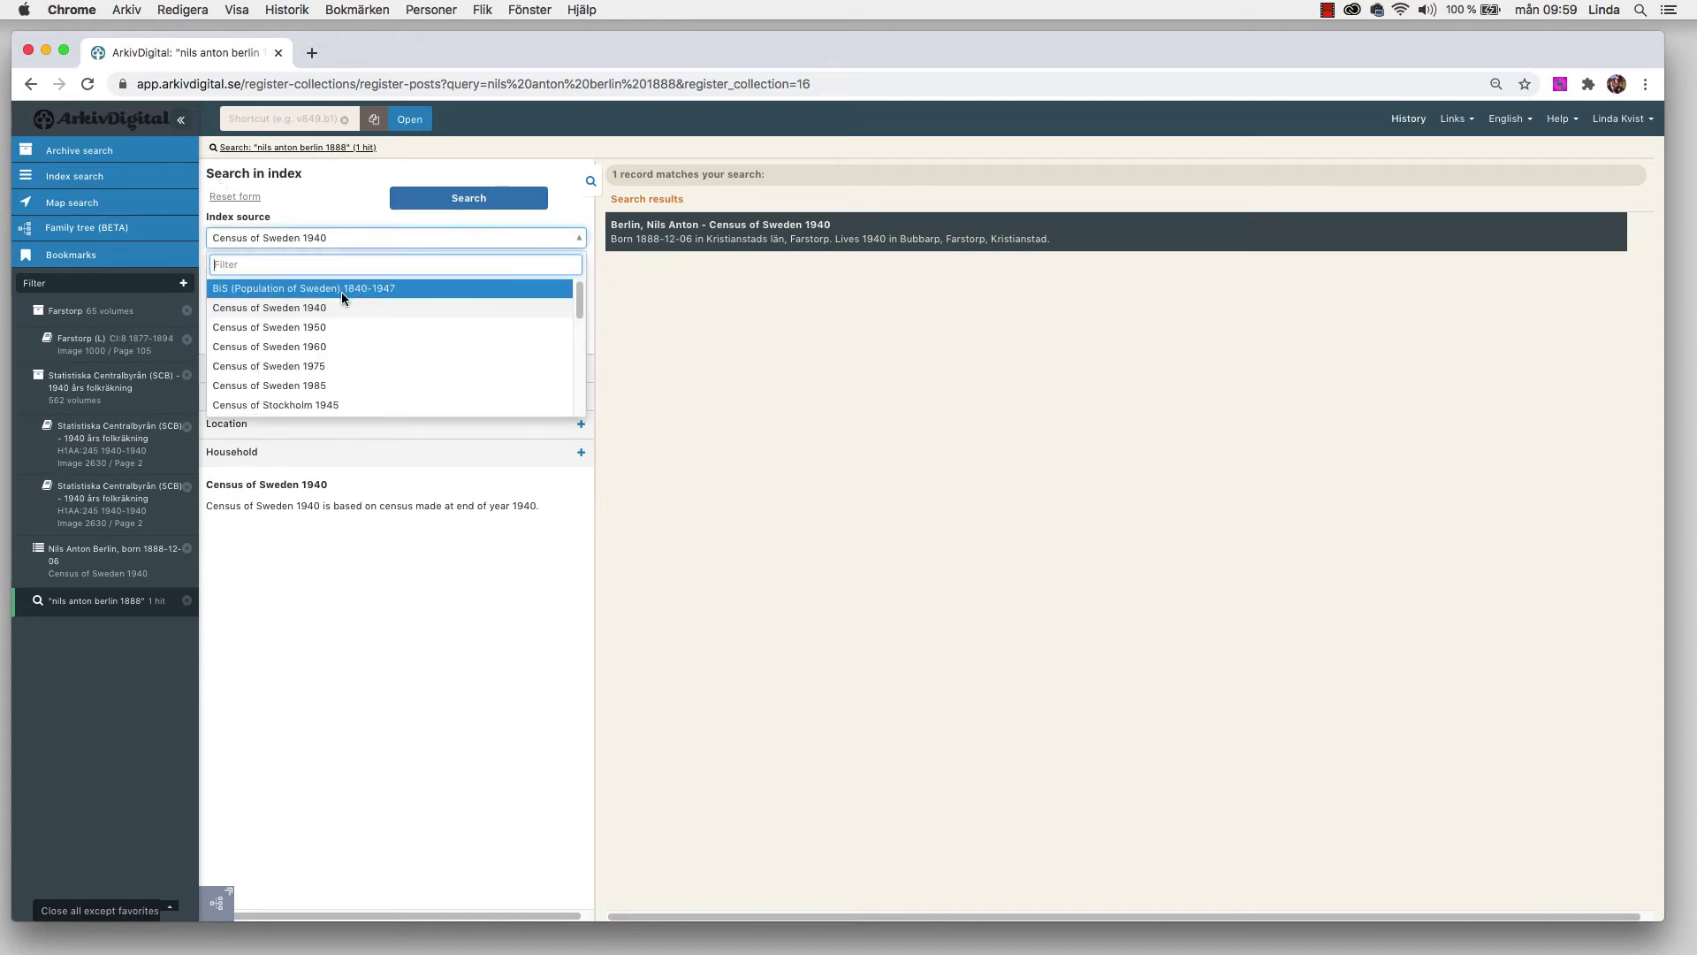
left_click(342, 294)
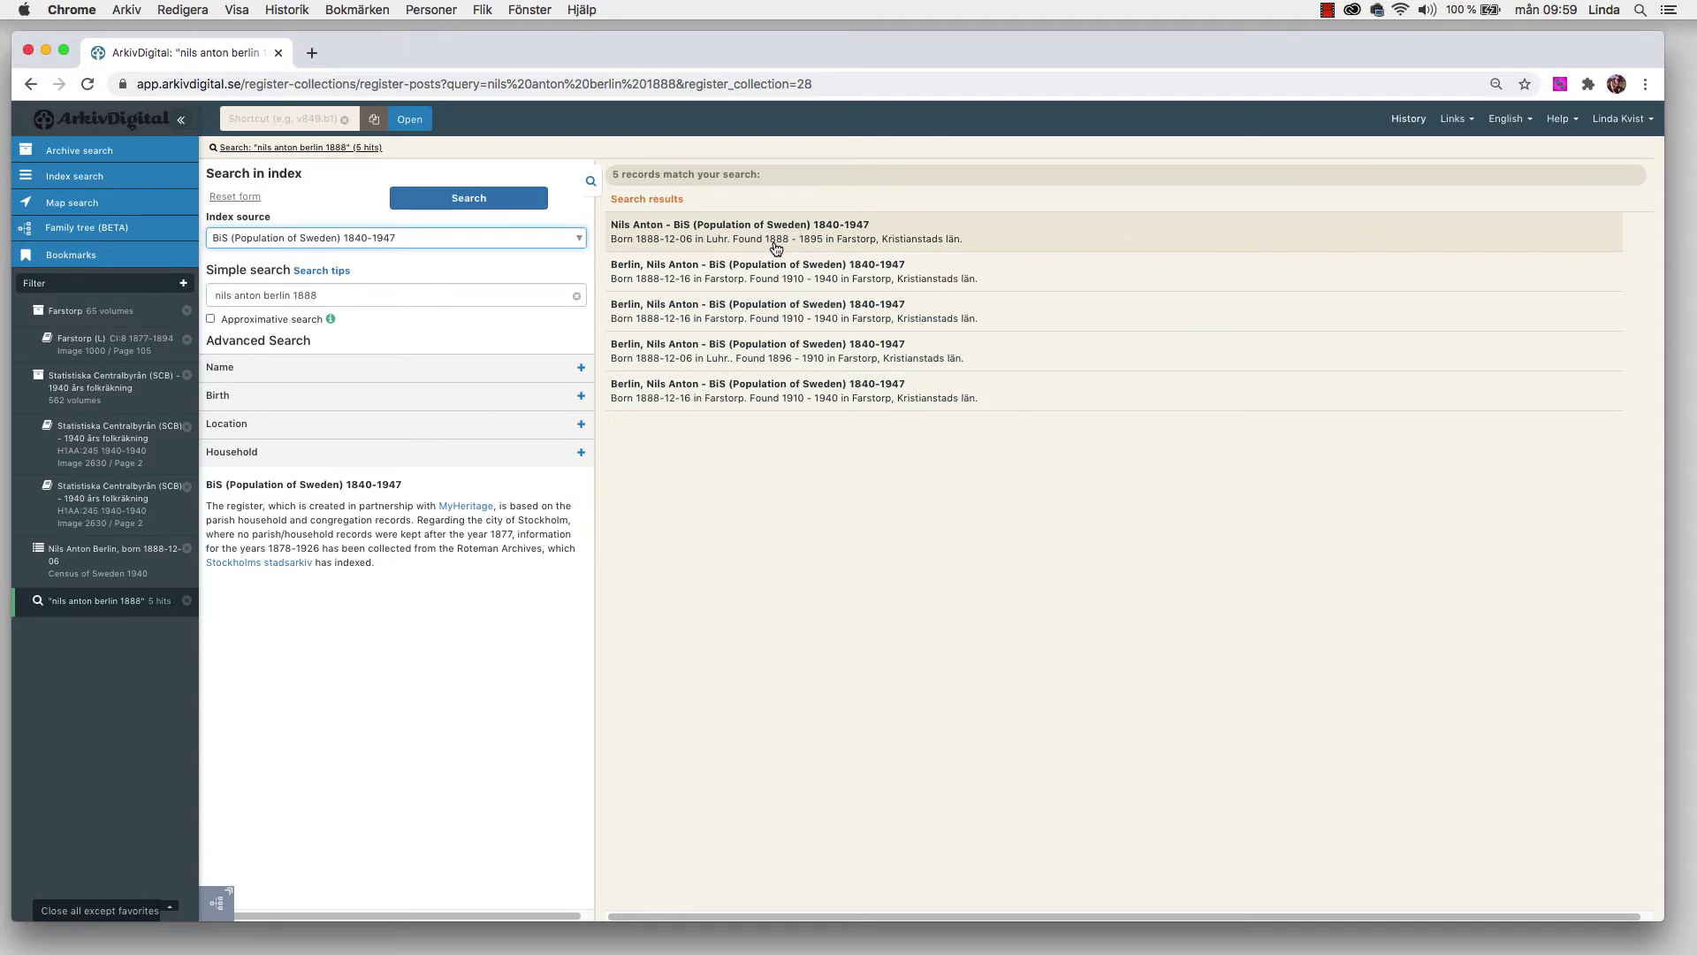
left_click(822, 242)
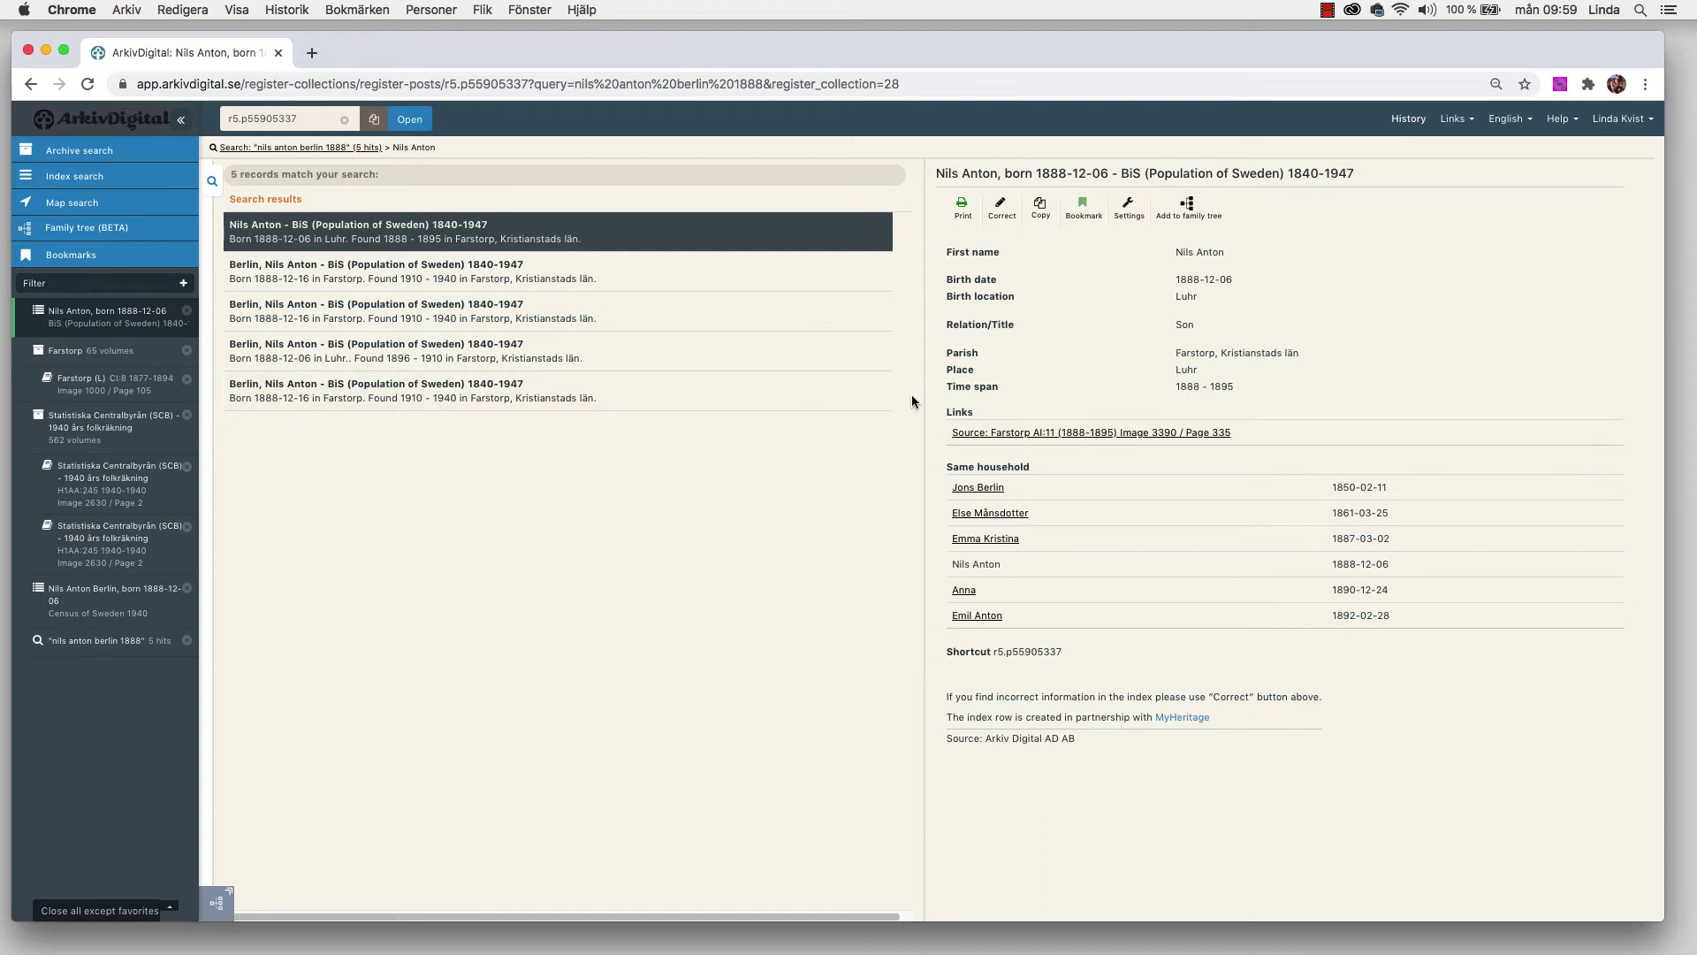
- Open the cited Farstorp AI:11 page 335 and zoom across the household rows to the Död column
left_click(989, 433)
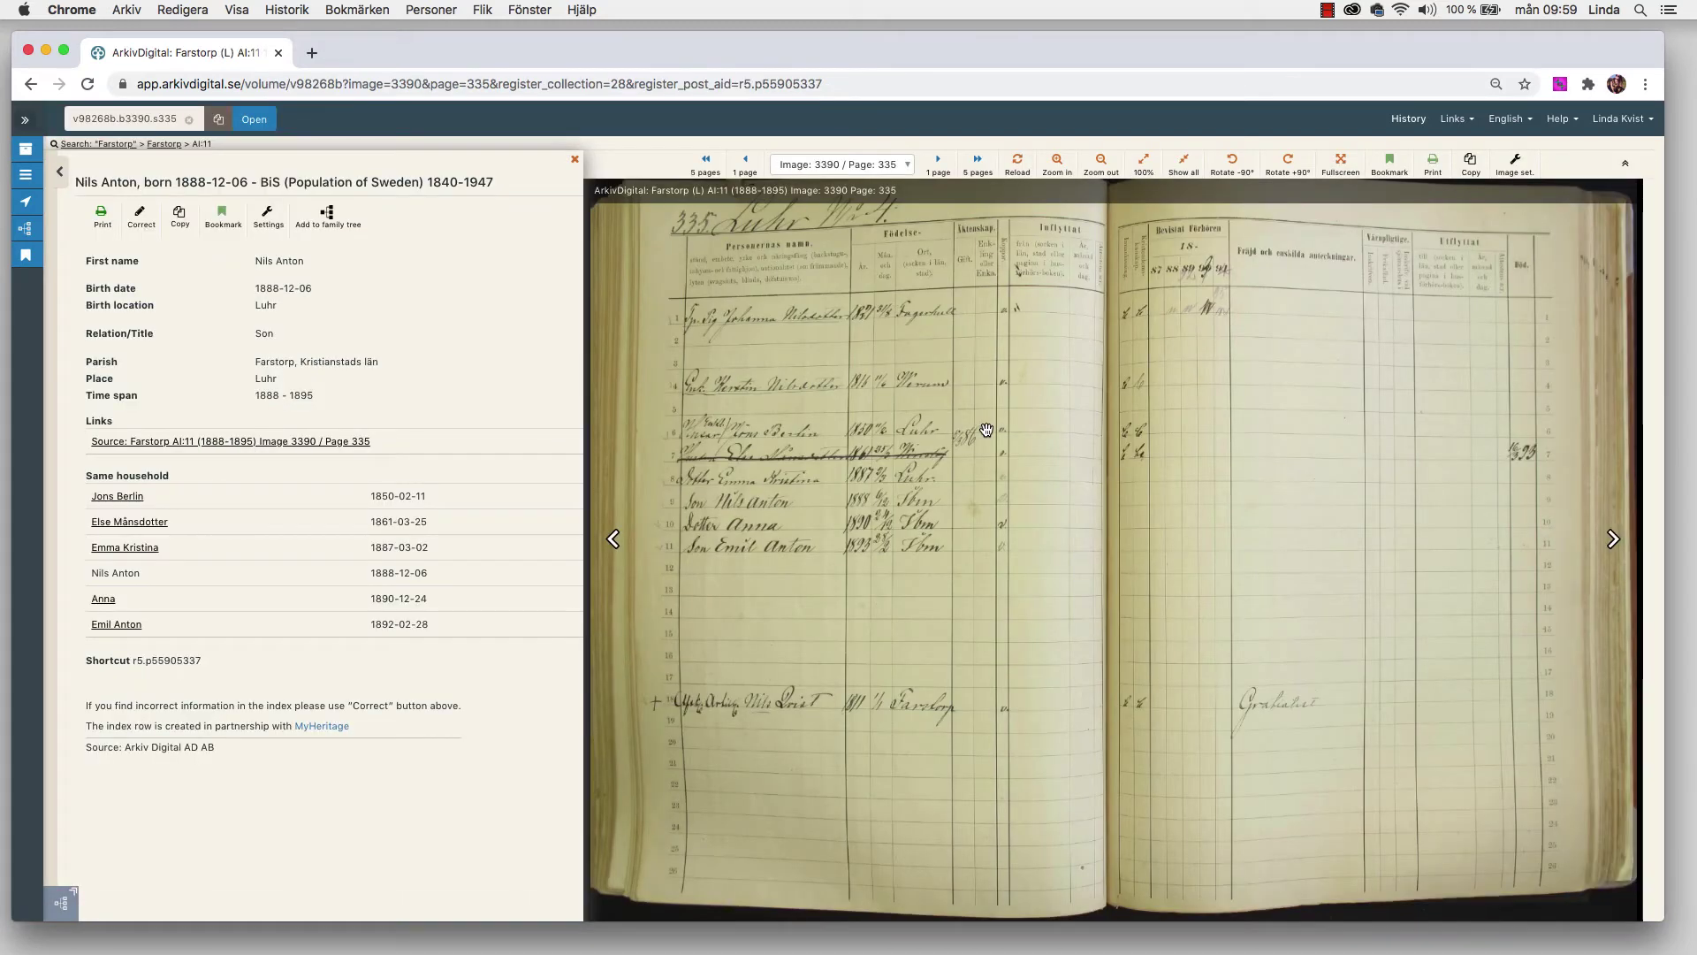
scroll(986, 429, "up", 5)
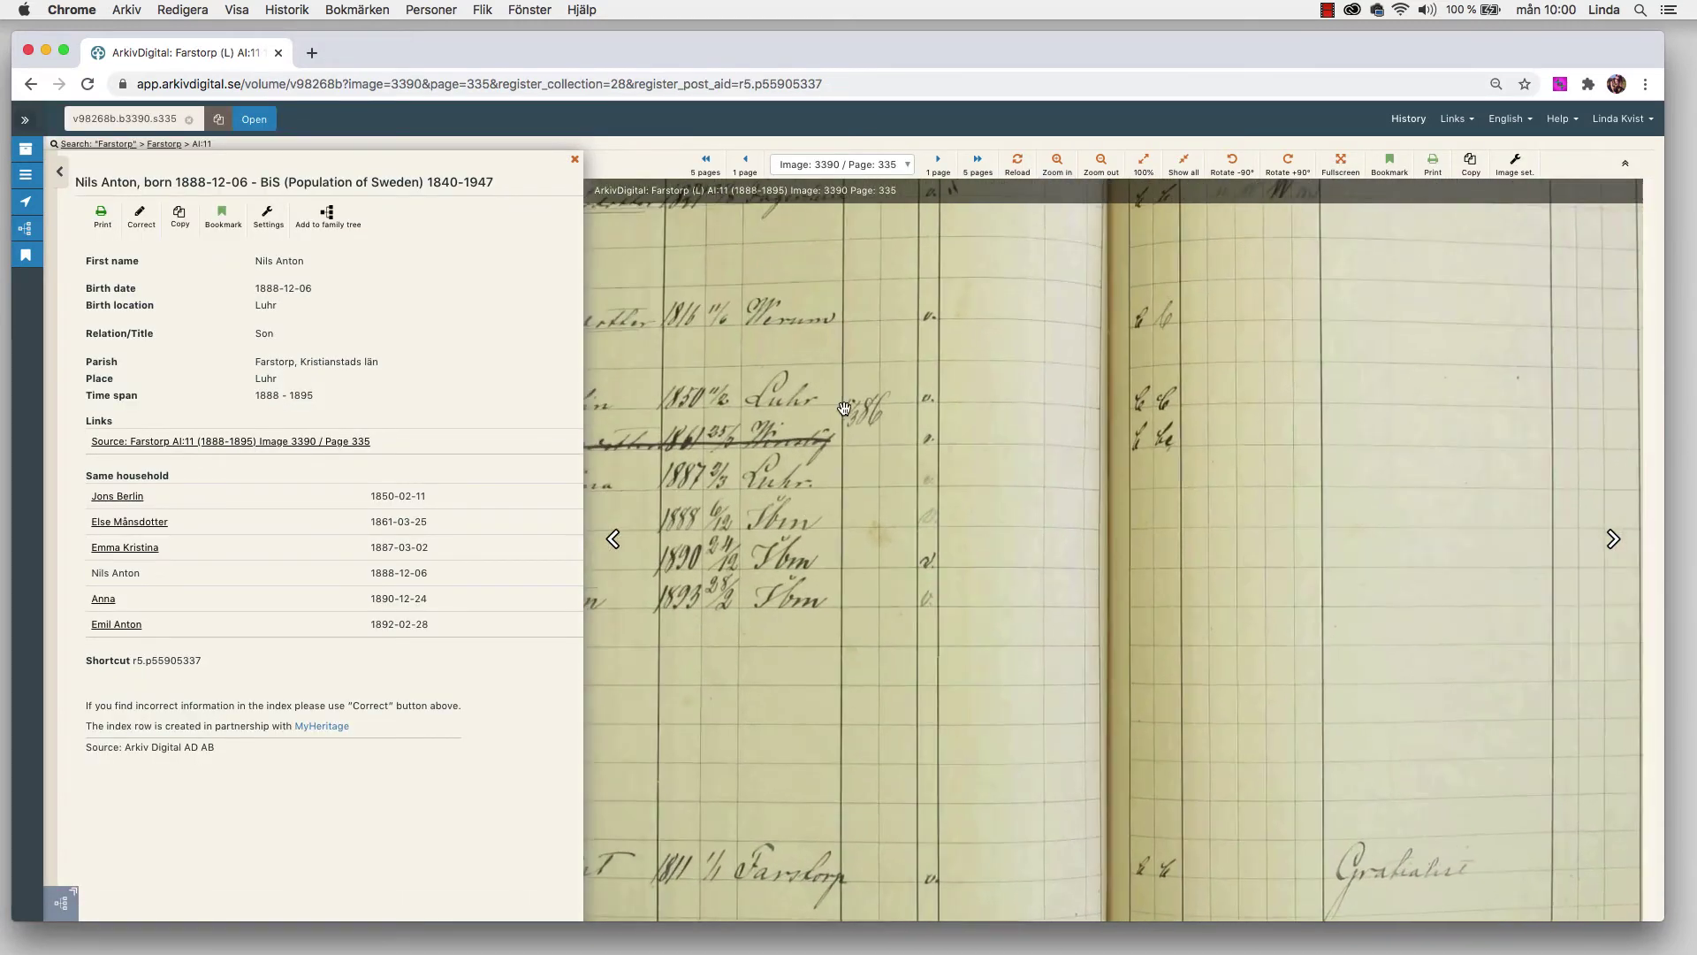
left_click_drag(833, 443, 1131, 416)
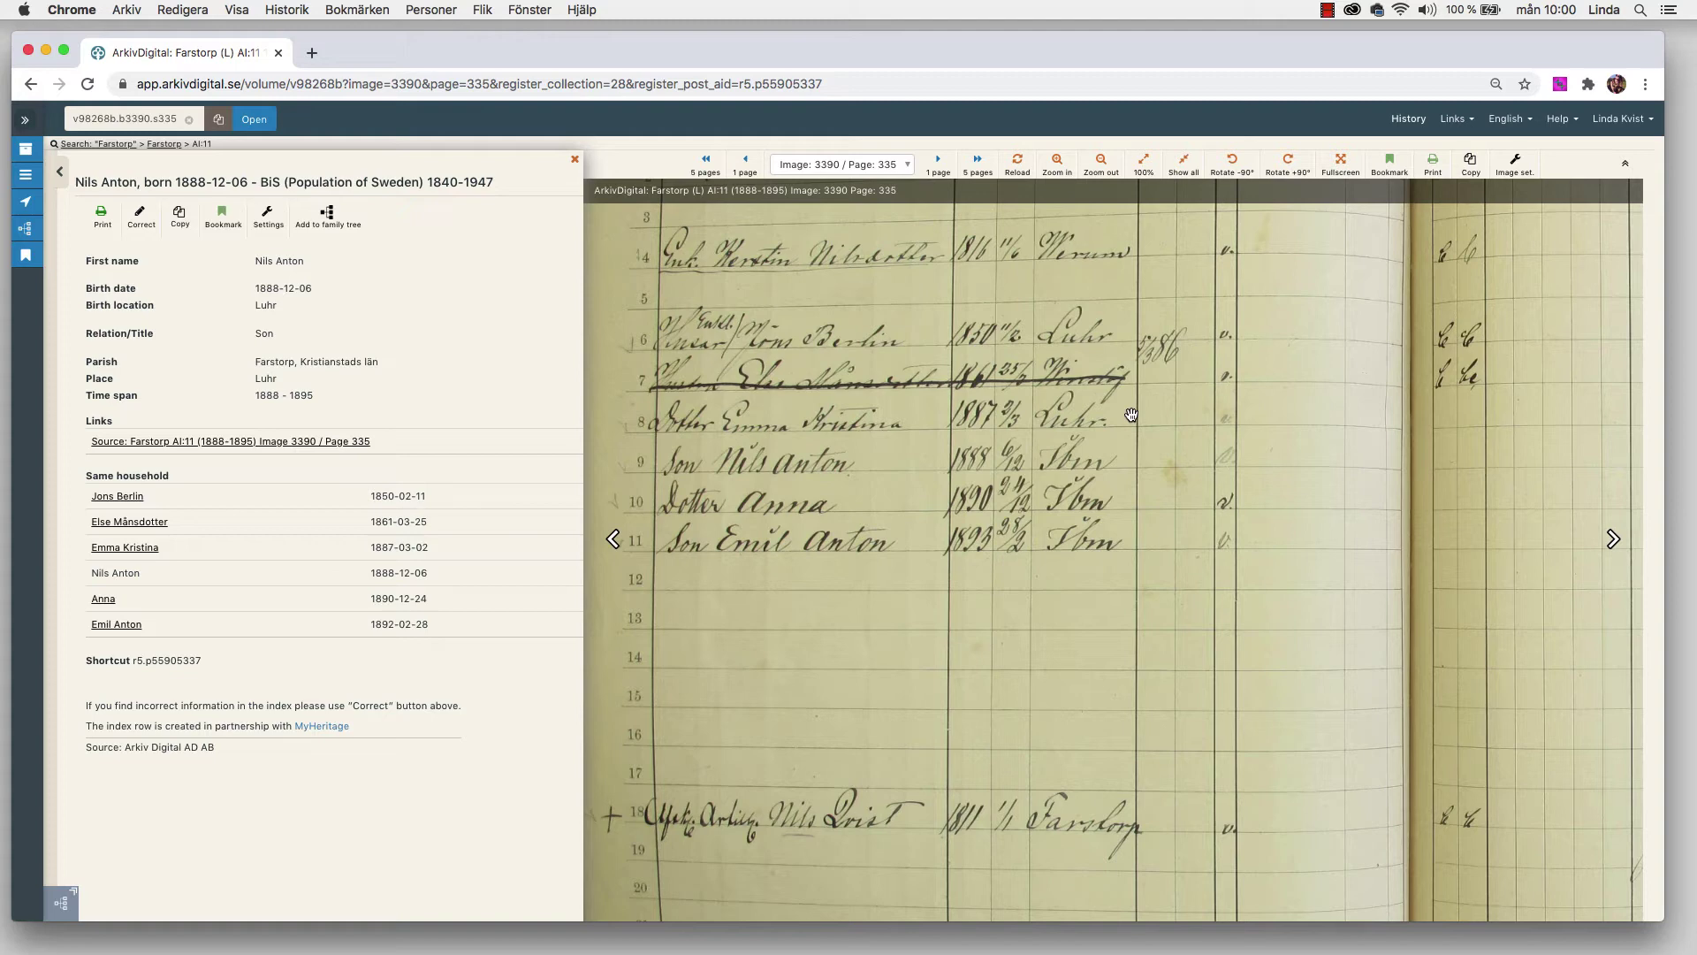
left_click_drag(1157, 404, 1149, 616)
left_click_drag(1318, 628, 1163, 629)
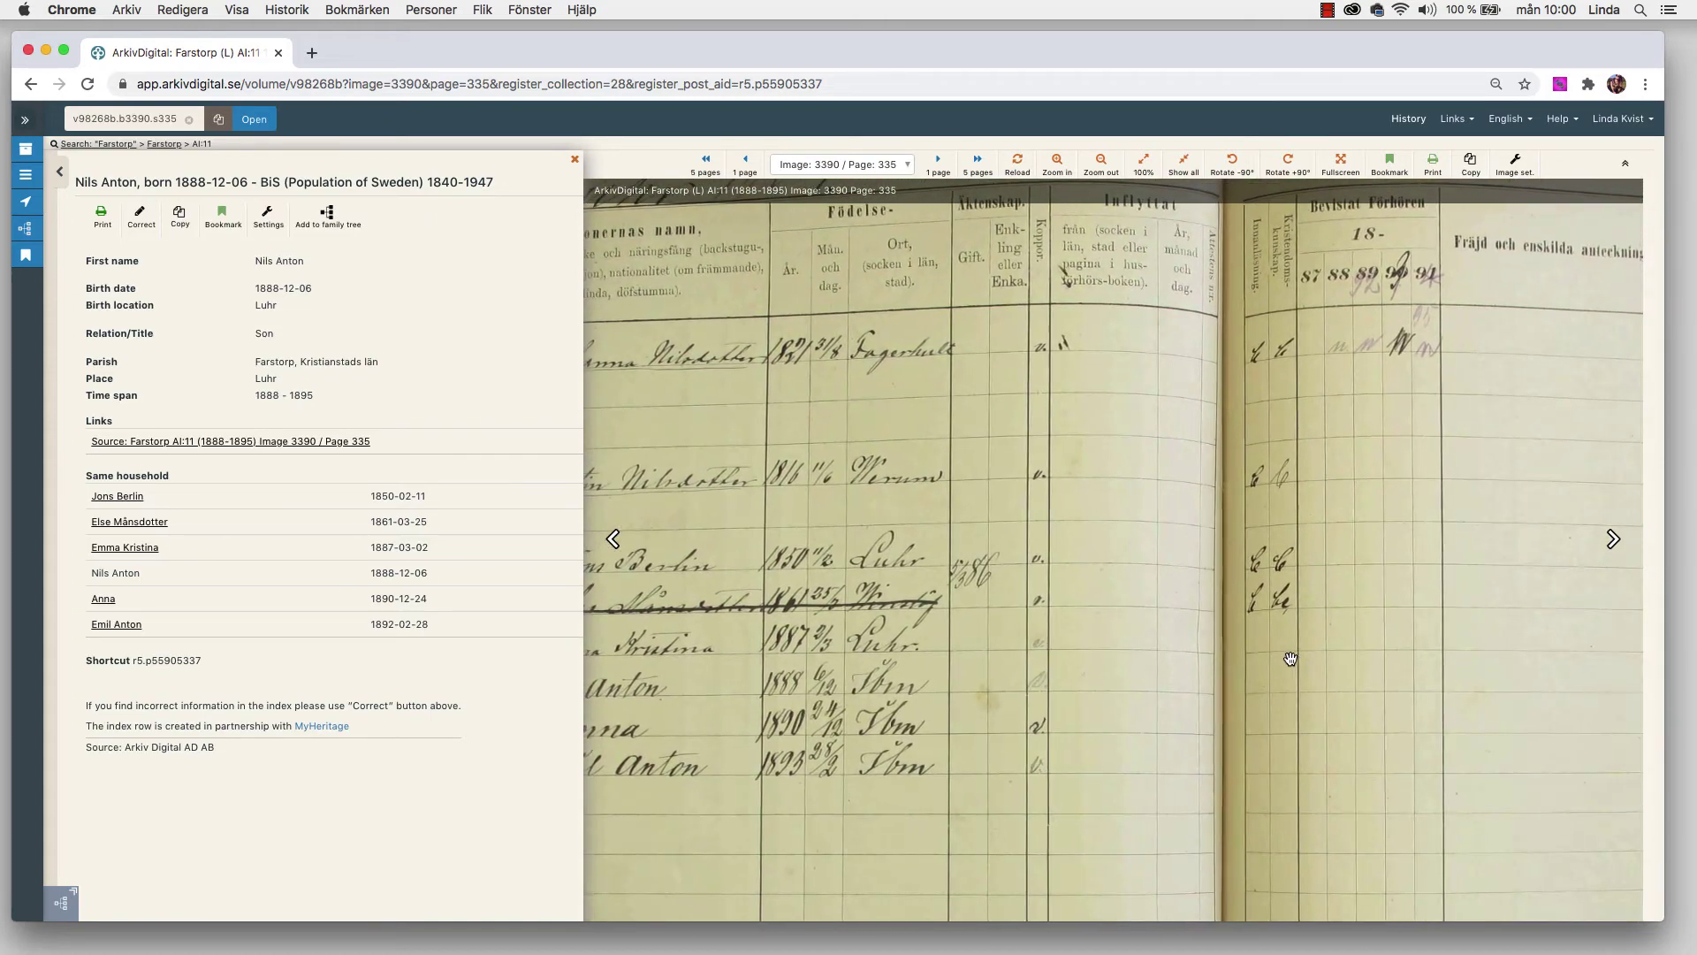
left_click_drag(1280, 663, 1073, 678)
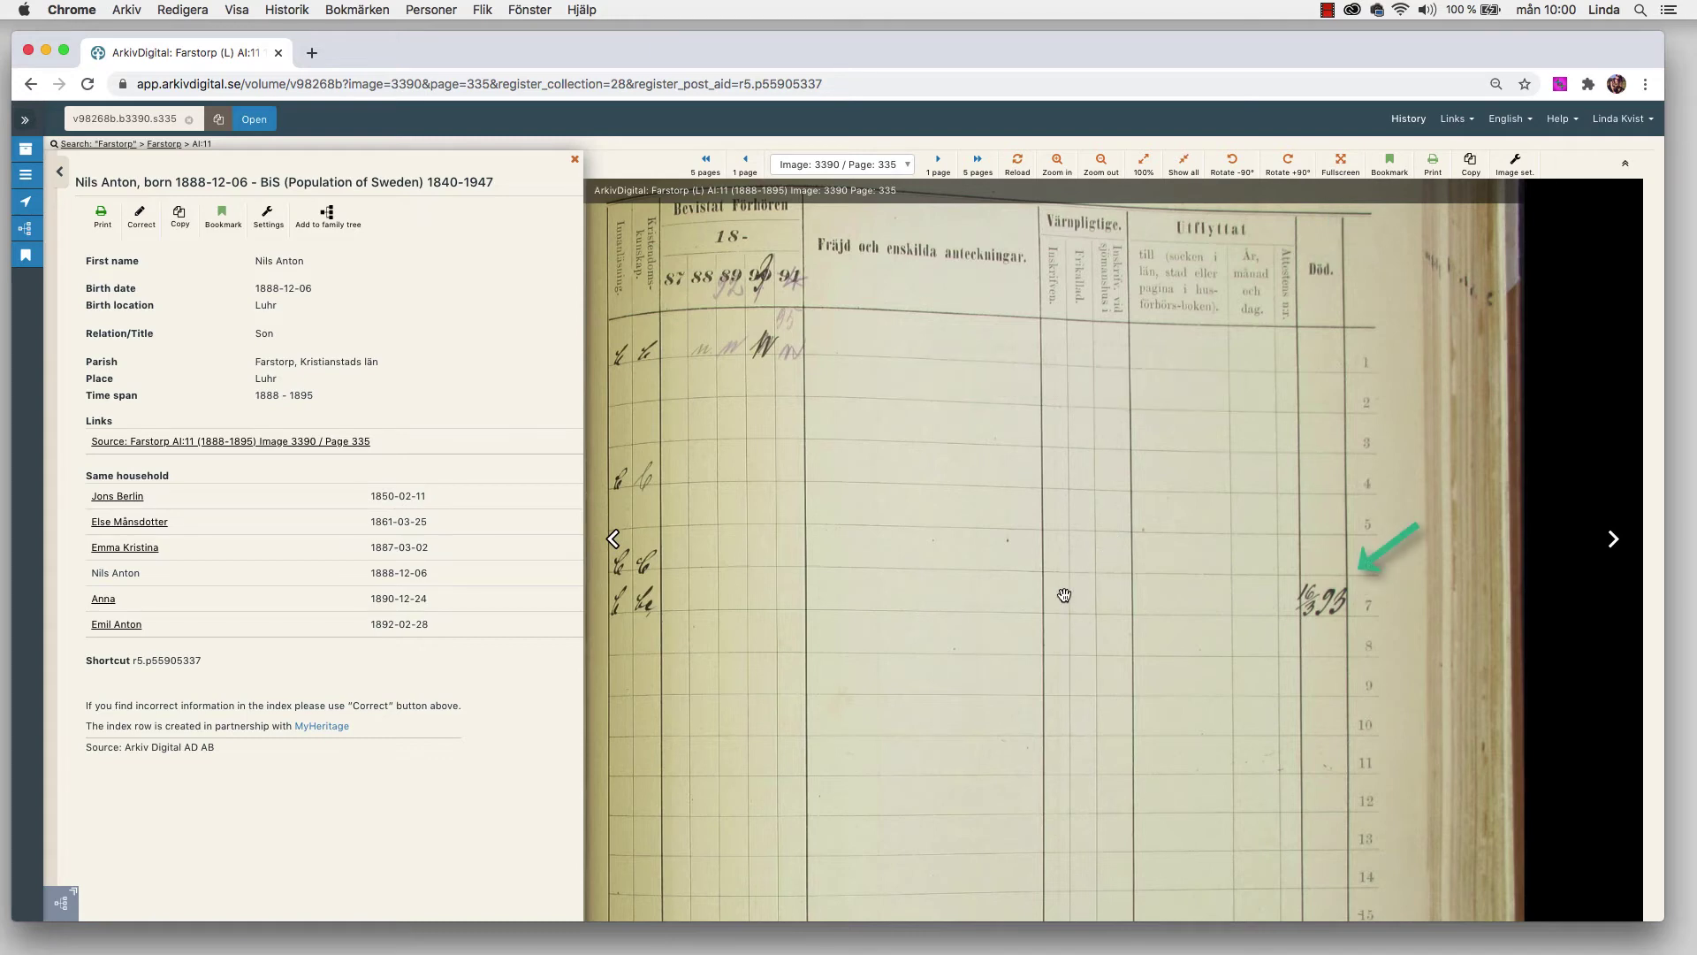
left_click_drag(1049, 598, 1261, 598)
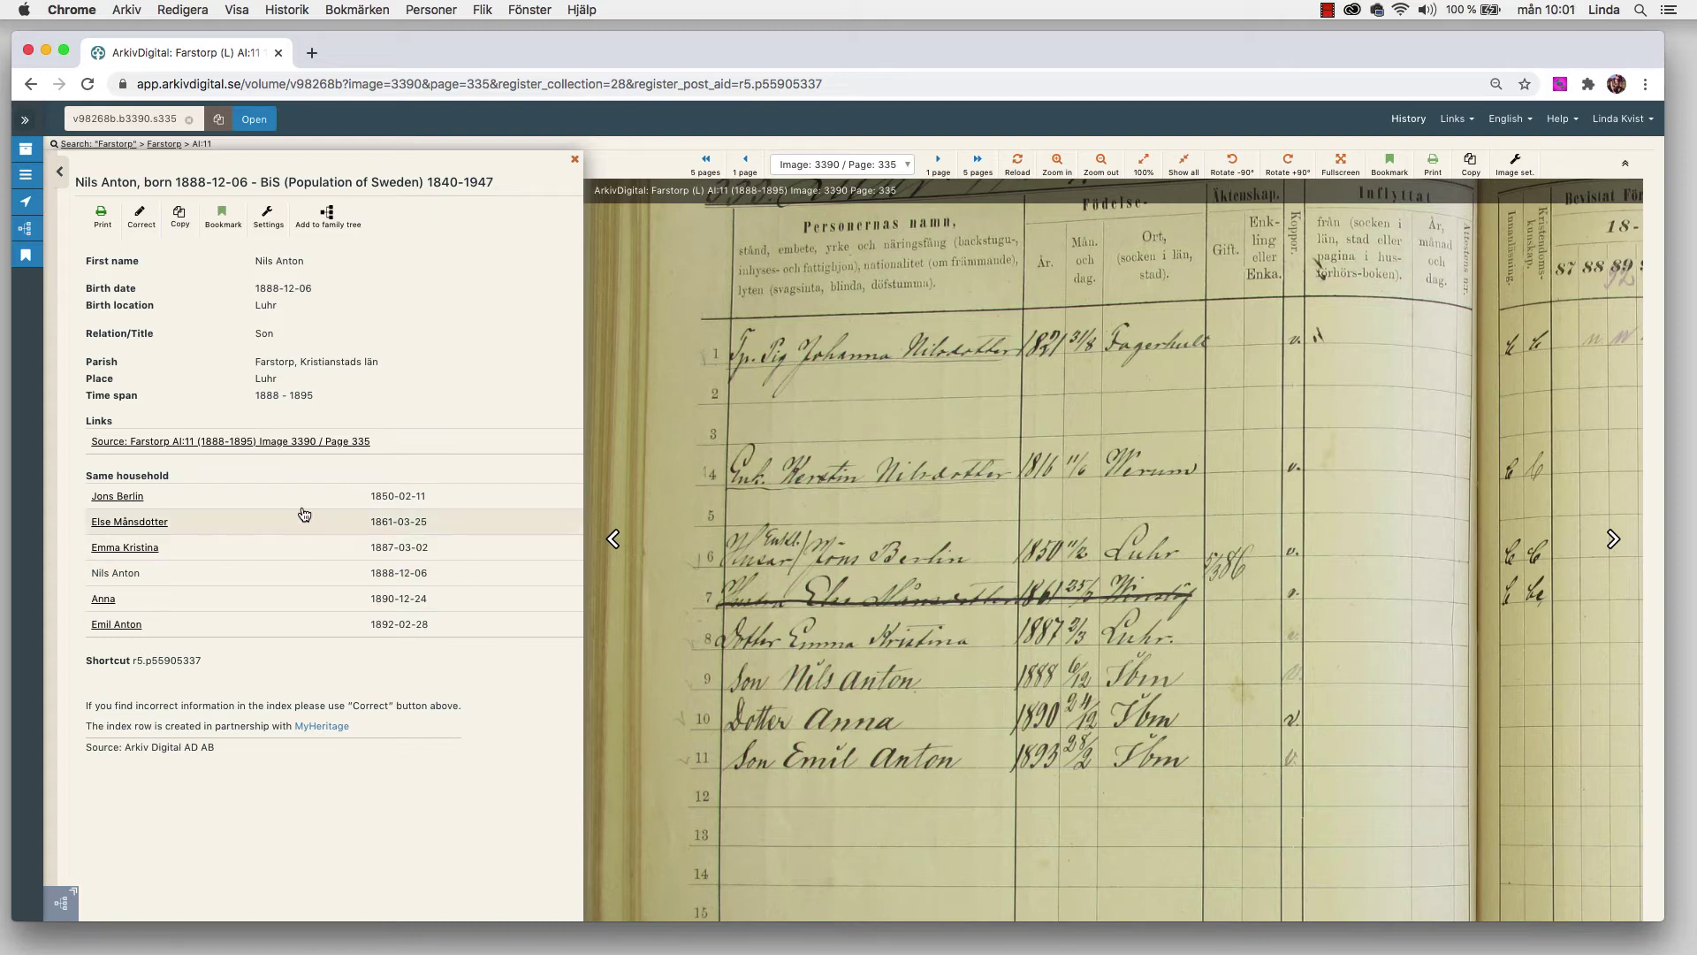
left_click(104, 498)
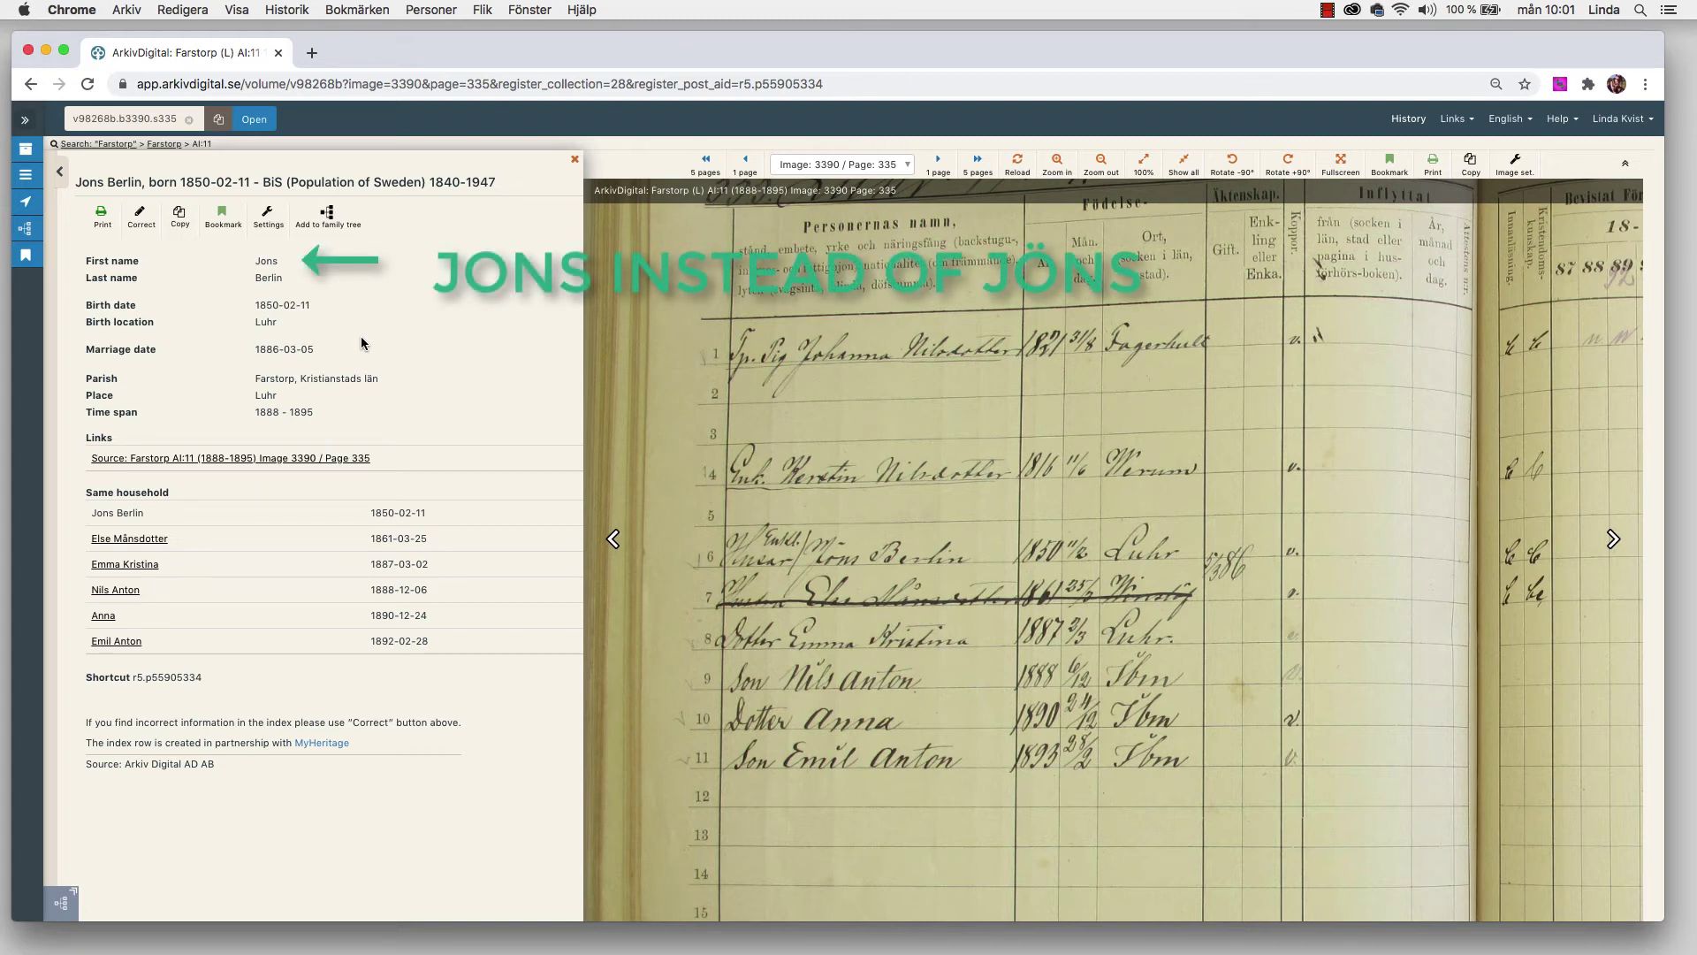
- Submit a correction proposal replacing the first name's wrong letter with ö
left_click(145, 222)
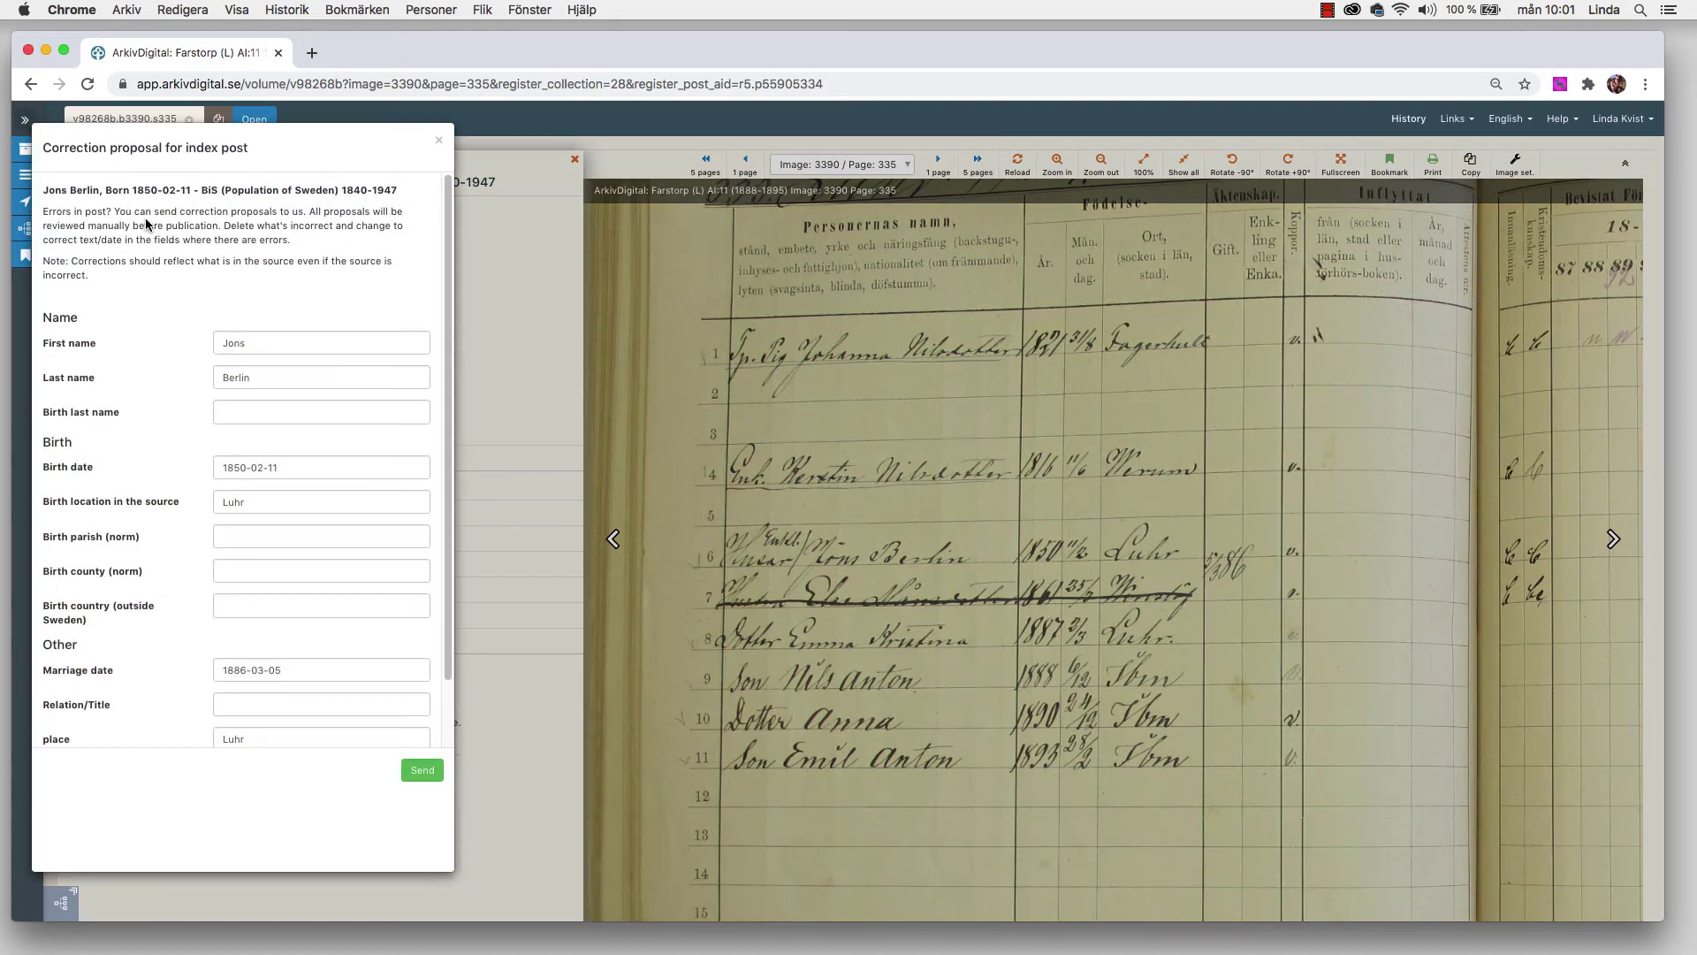
left_click(233, 343)
key("BackSpace")
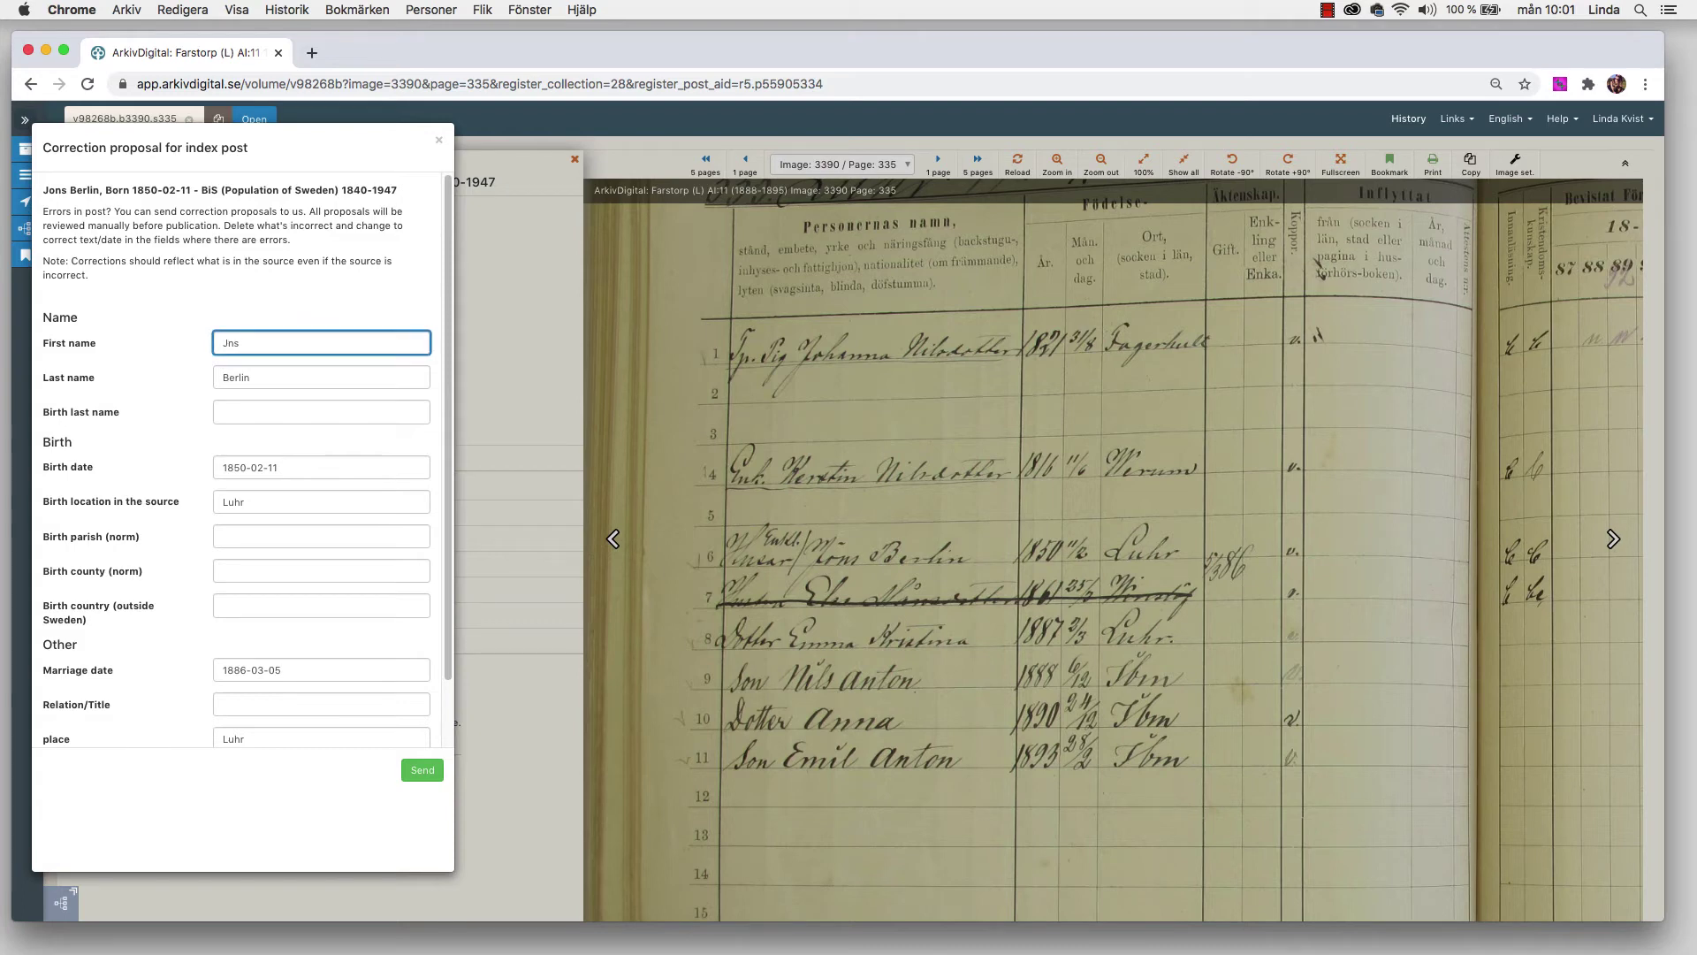
type("ö")
left_click(420, 771)
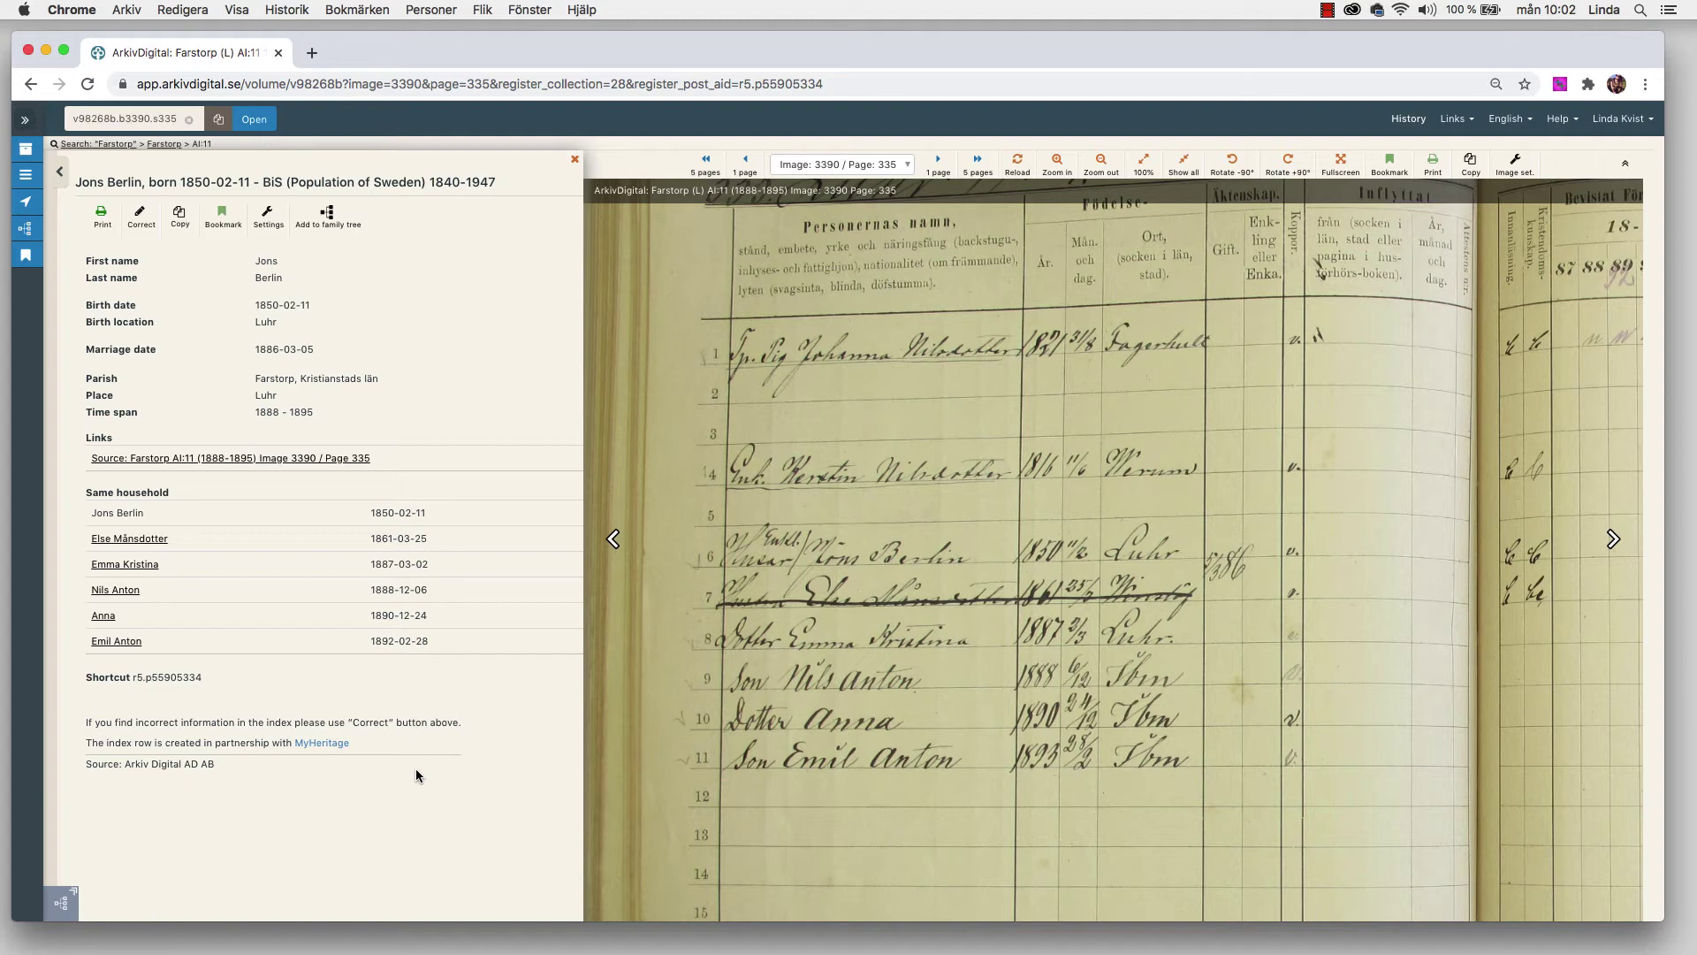
- Reopen the earlier index search and view hits two to five, ending on the 1910–1940 Farstorp record
left_click(60, 179)
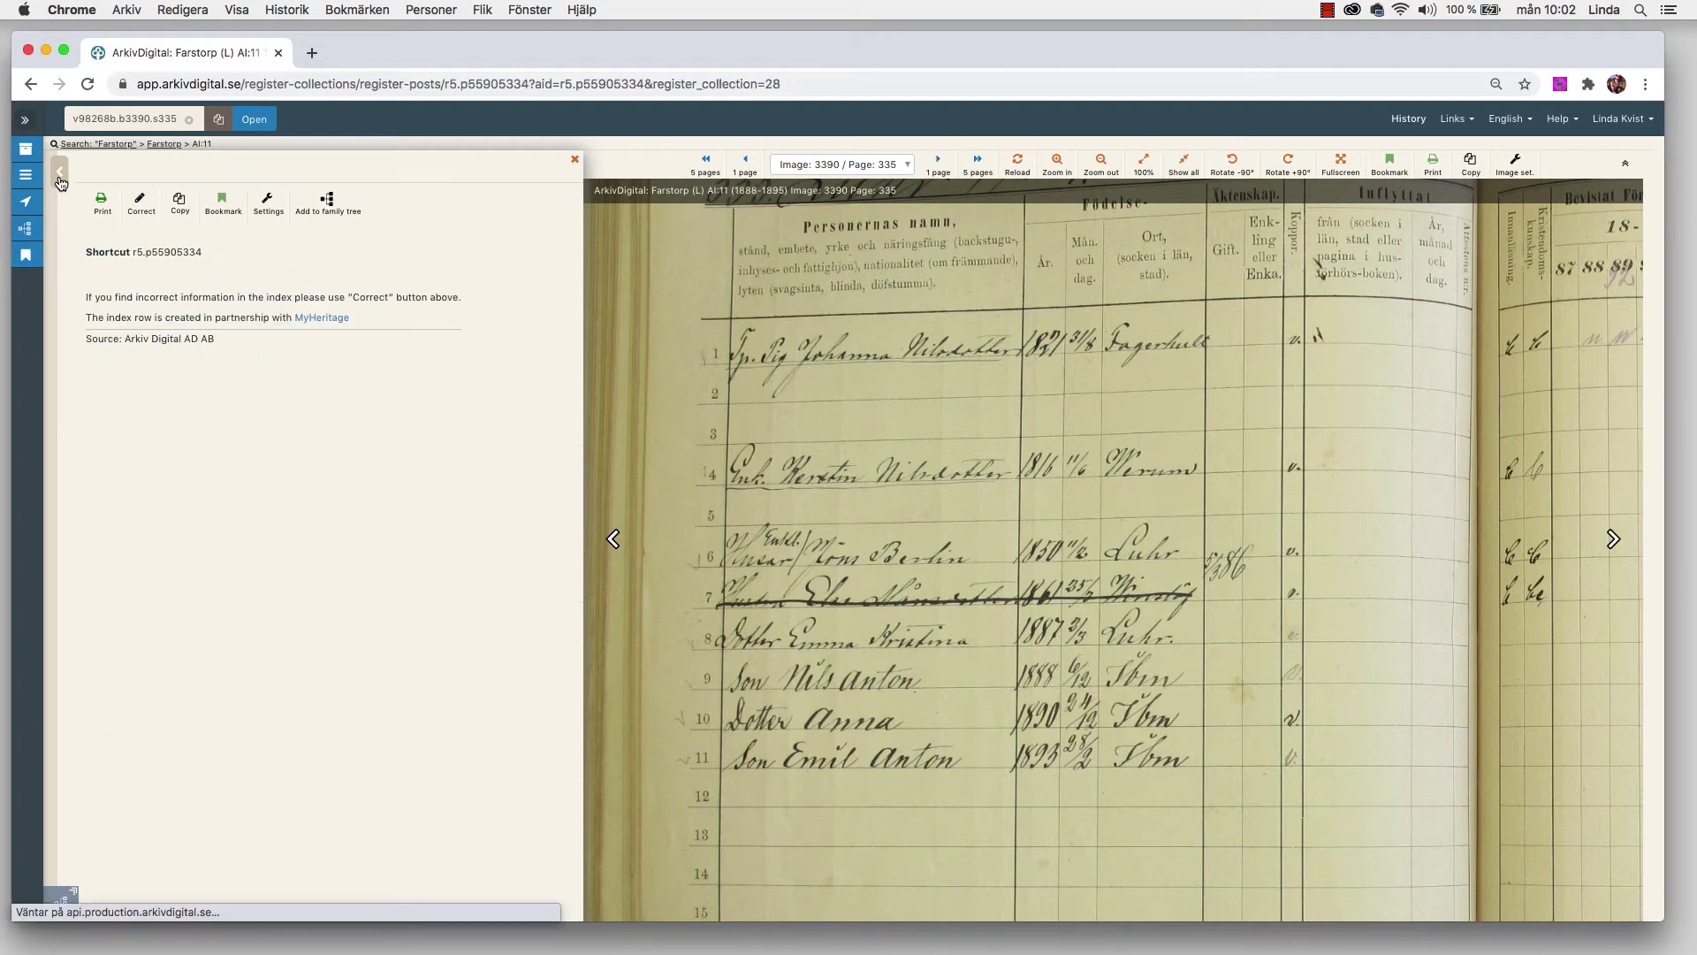
left_click(213, 181)
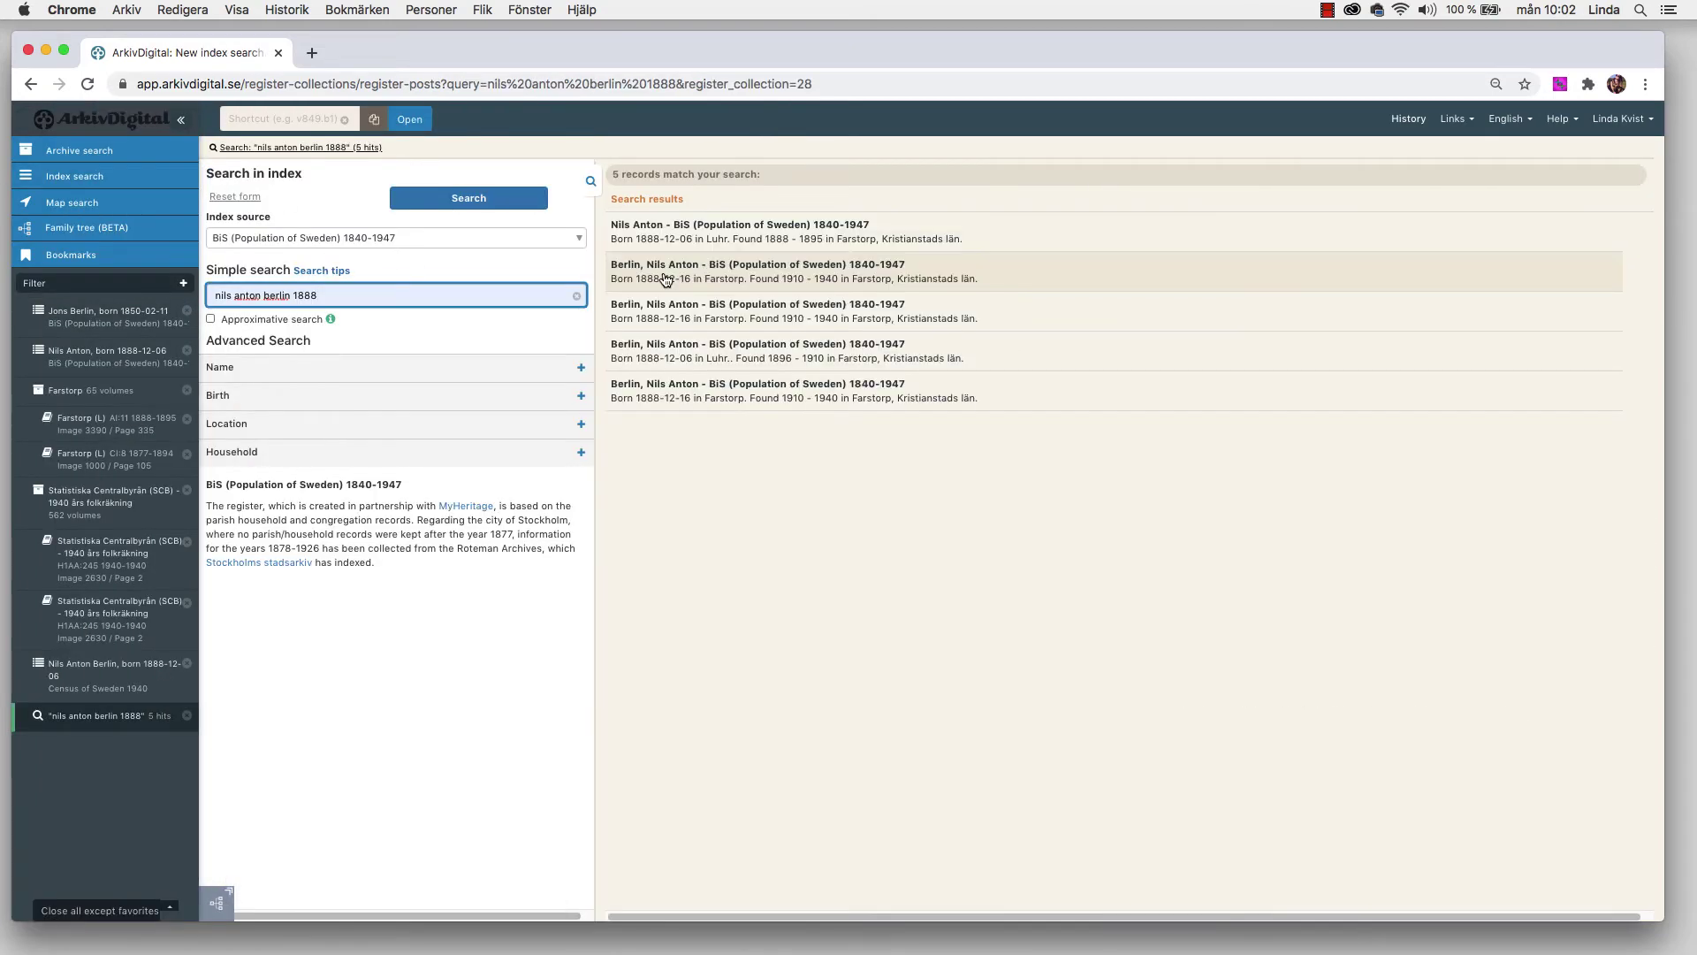
left_click(666, 280)
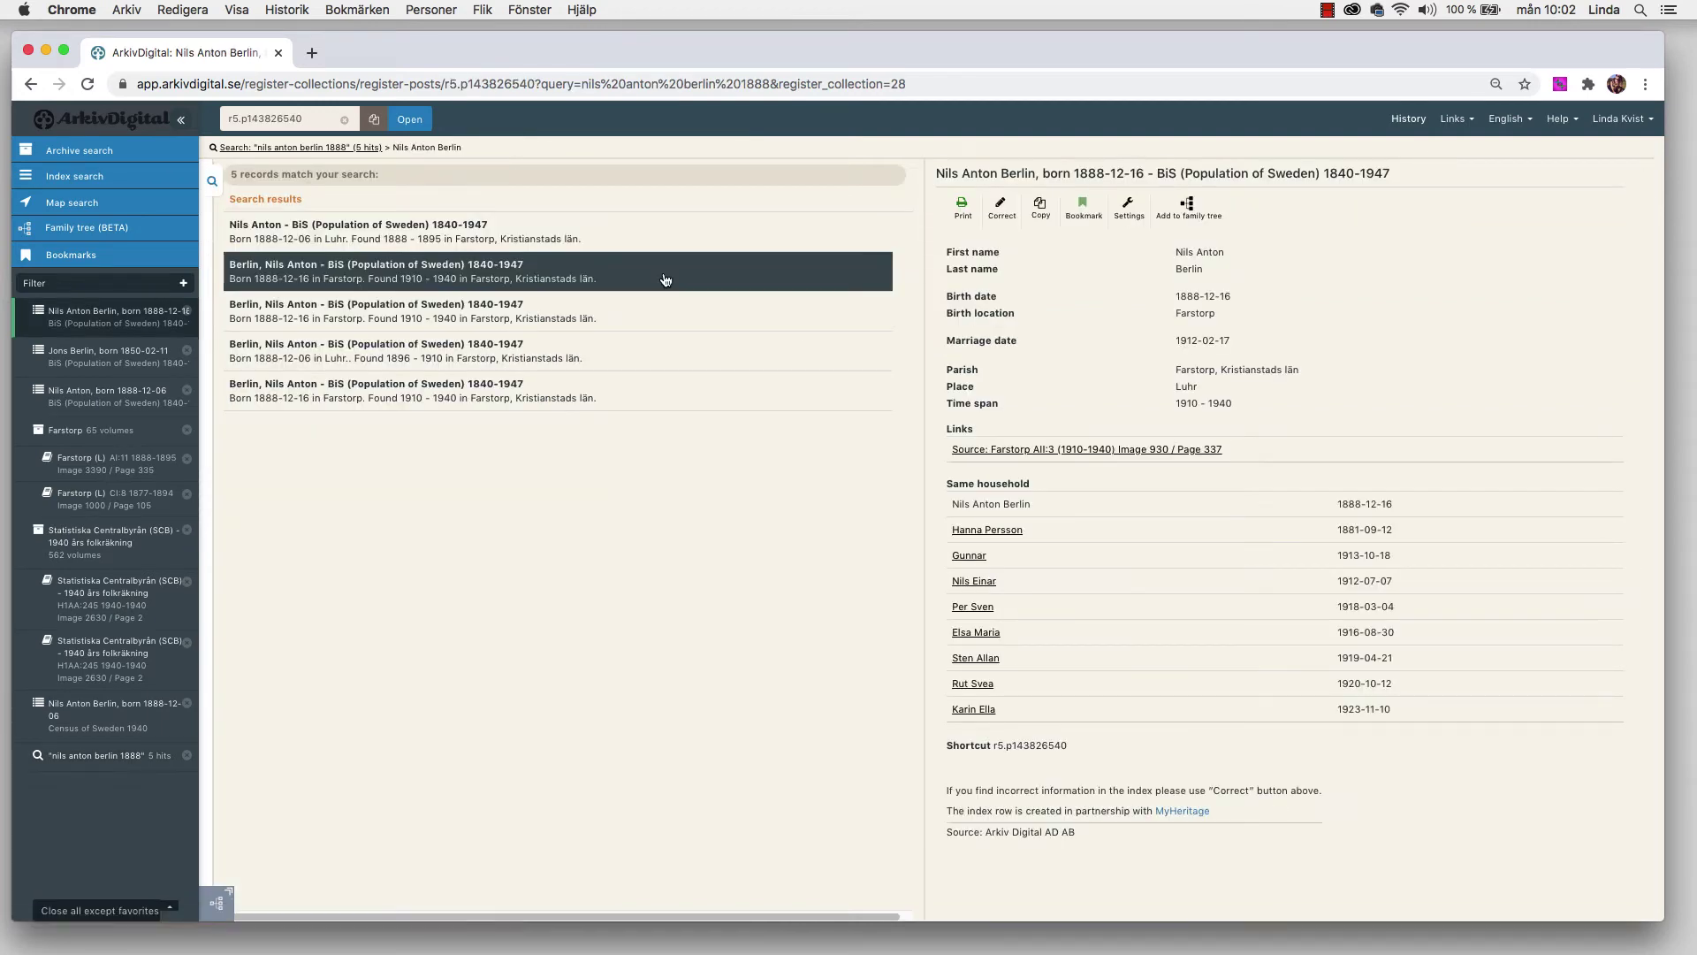
left_click(257, 318)
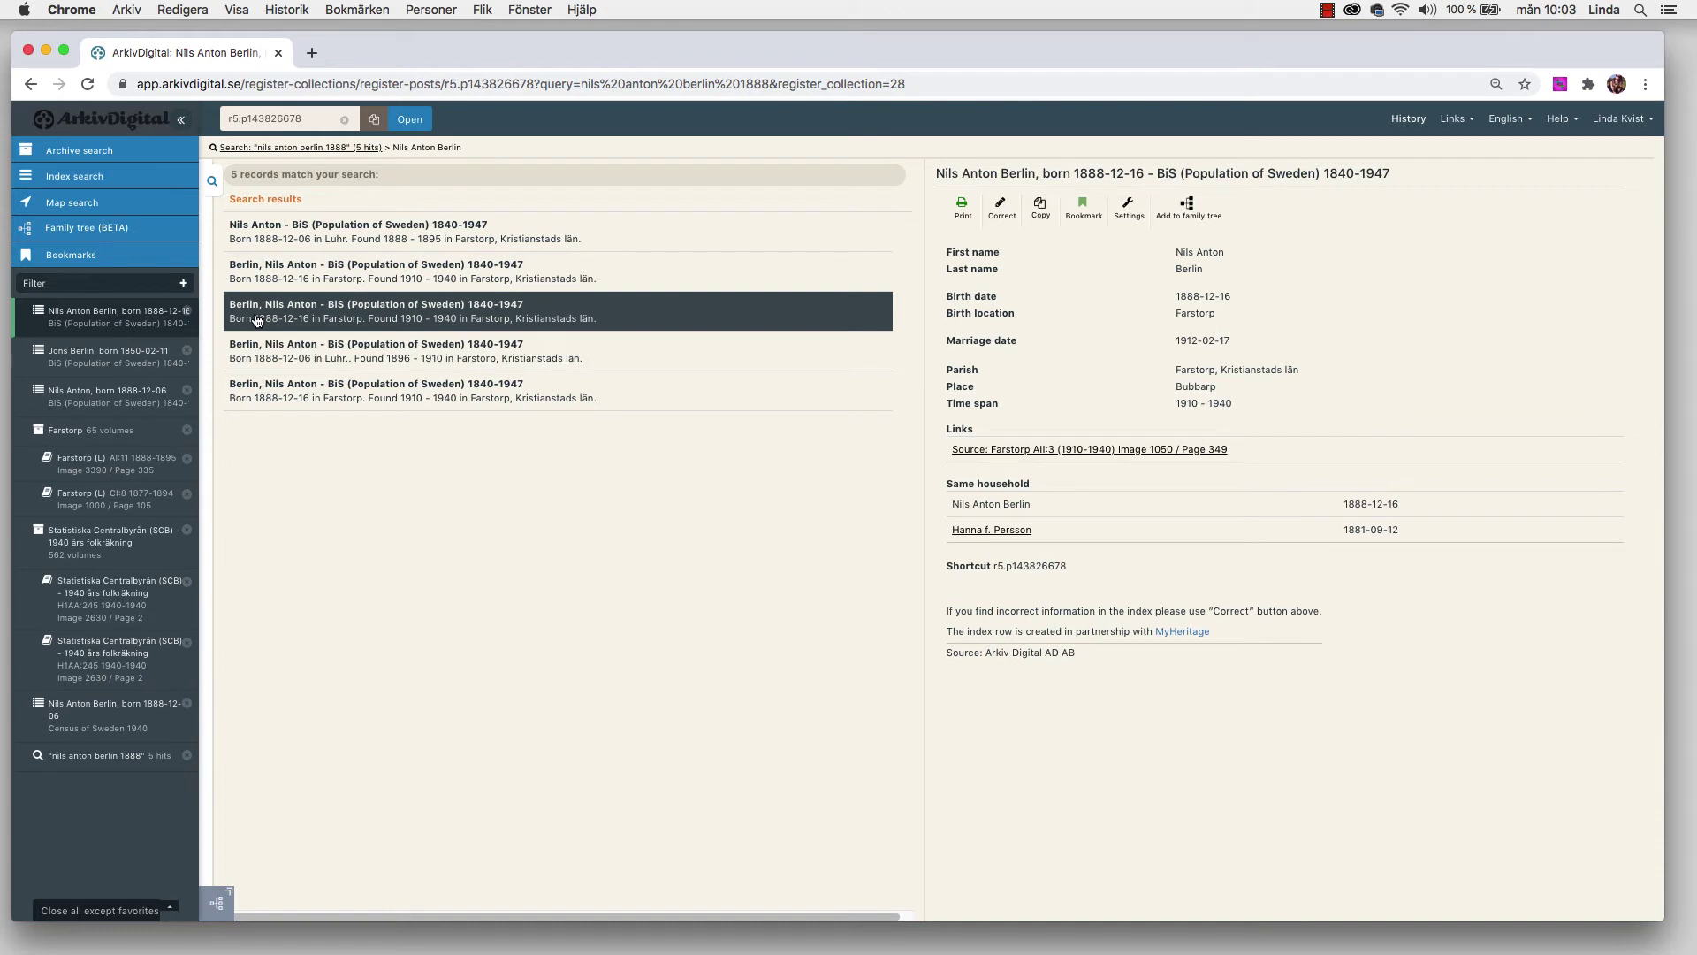
left_click(244, 358)
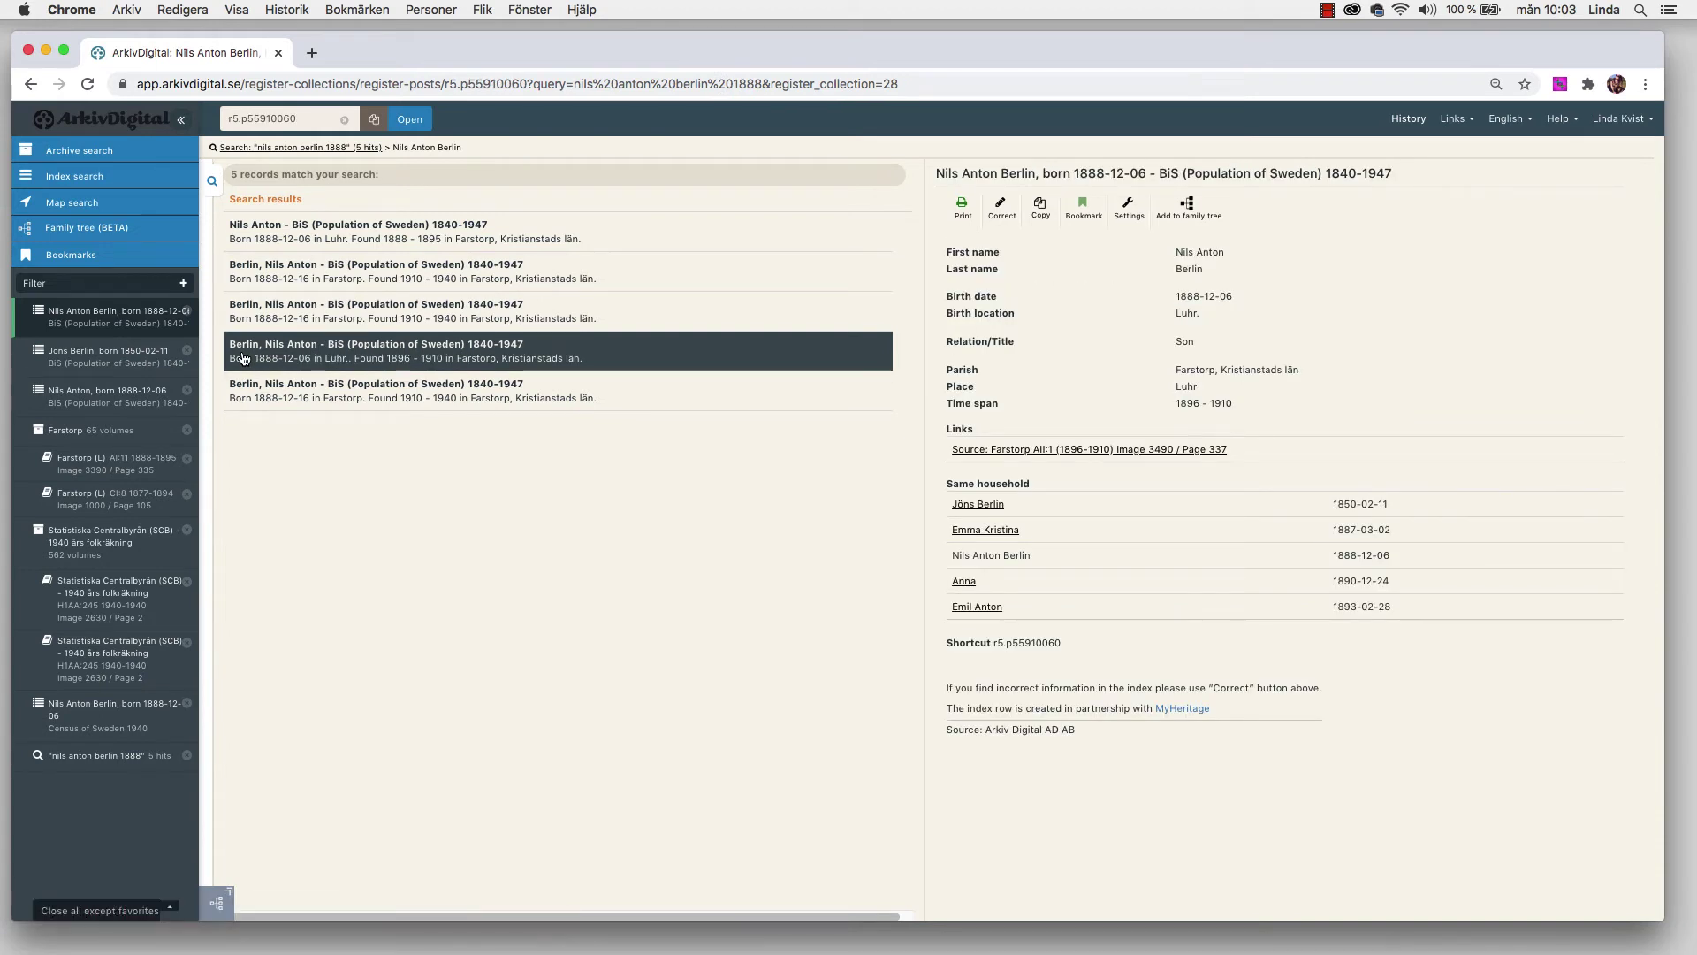
left_click(261, 397)
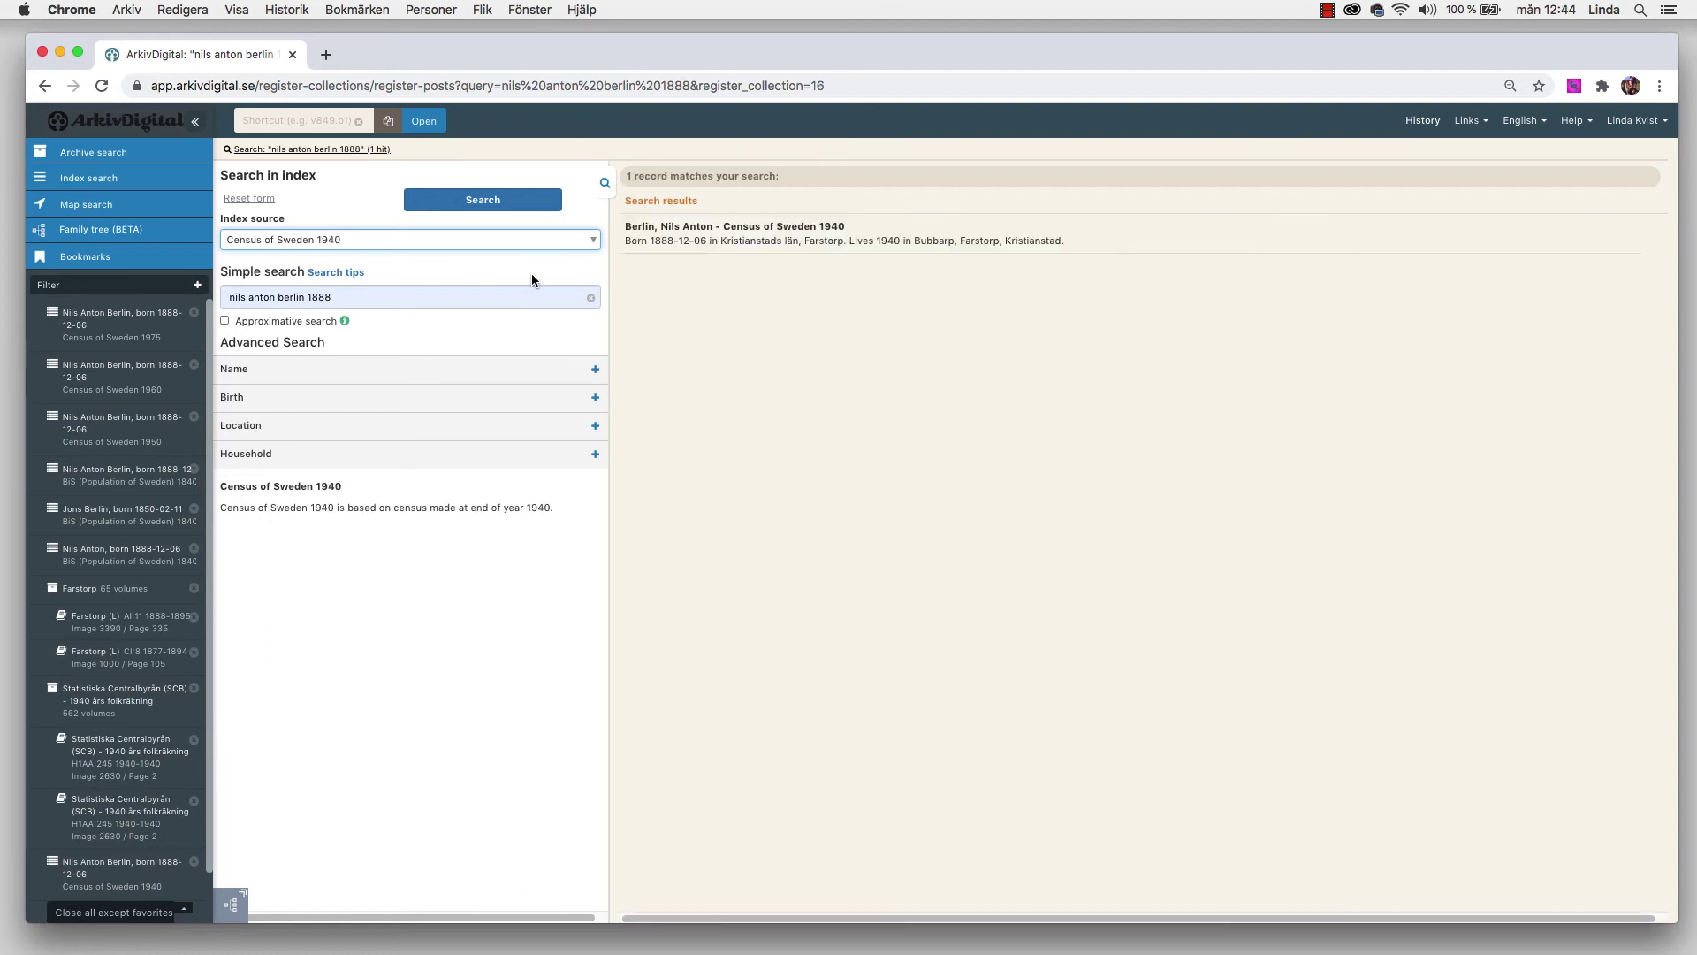
- Switch the index source to Census of Sweden 1950 and open its single Bubbarp 1, Farstorp match
left_click(594, 247)
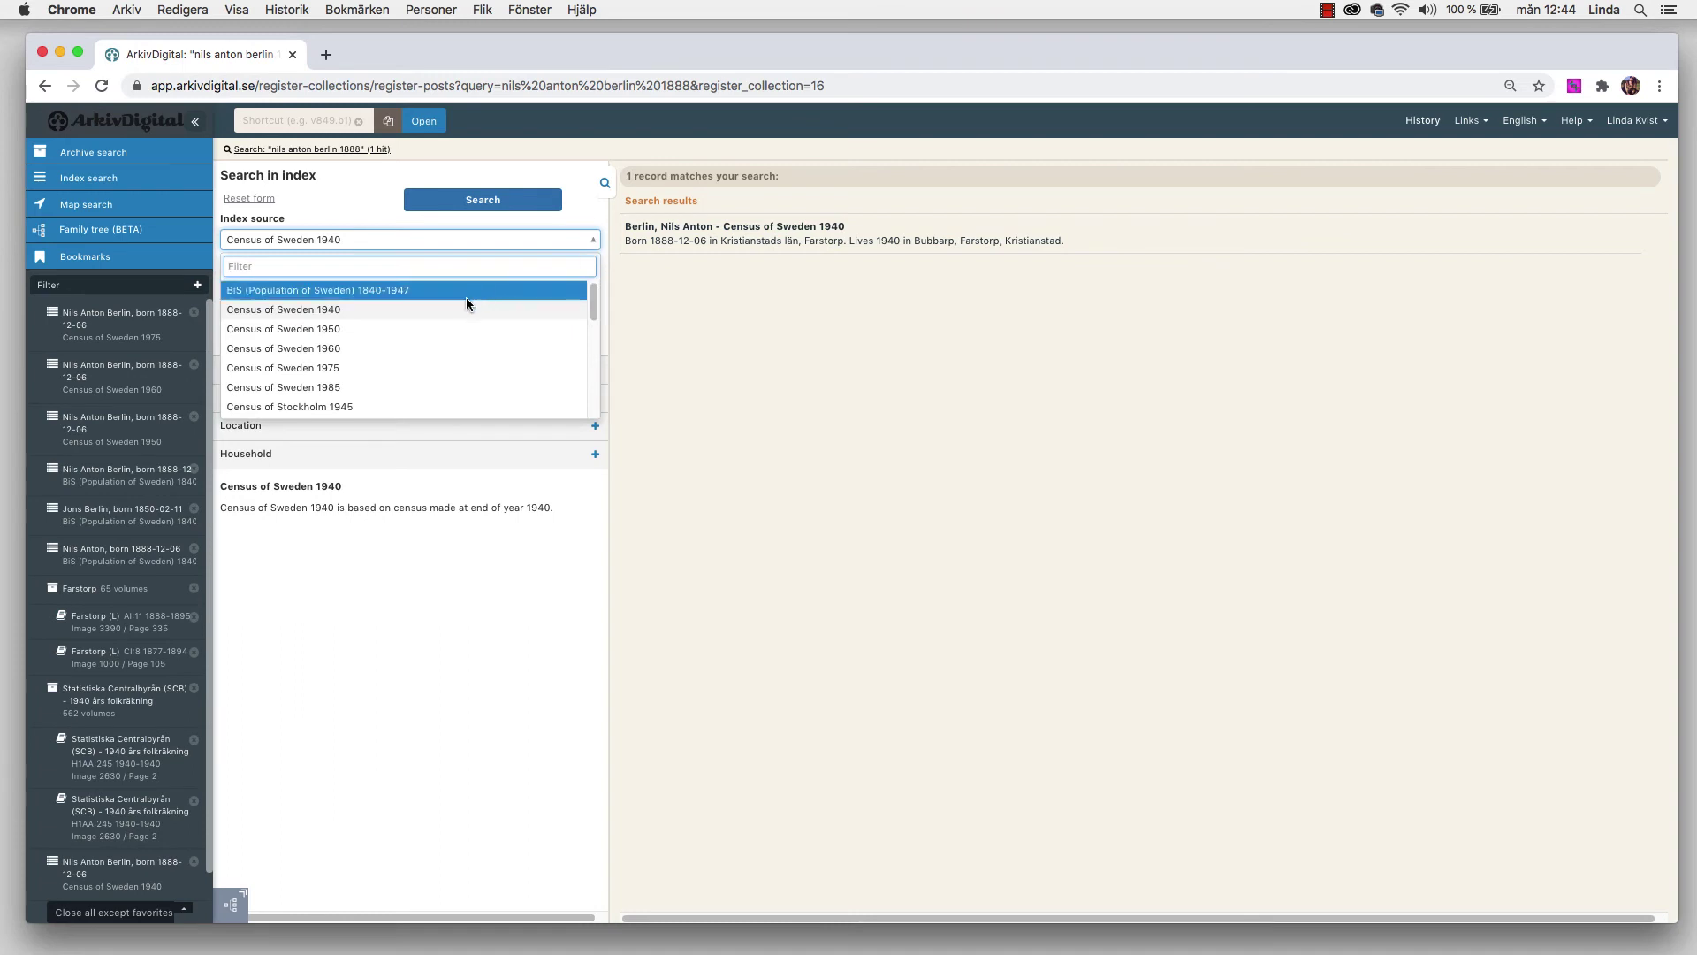
left_click(401, 330)
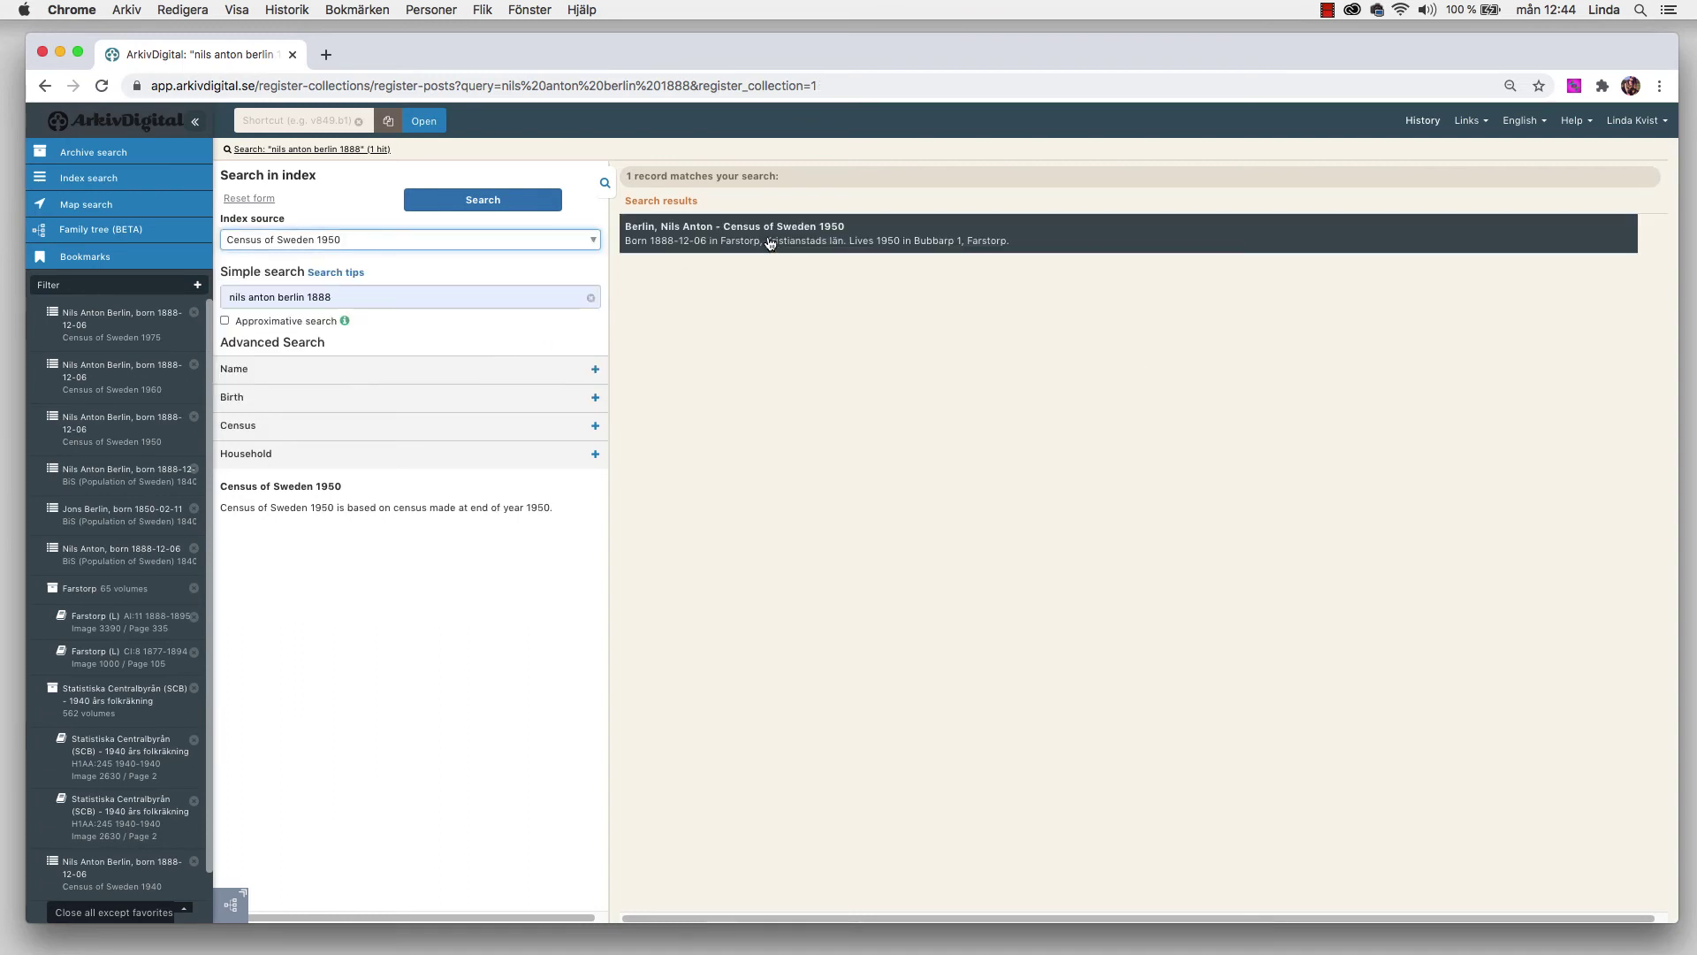
left_click(770, 242)
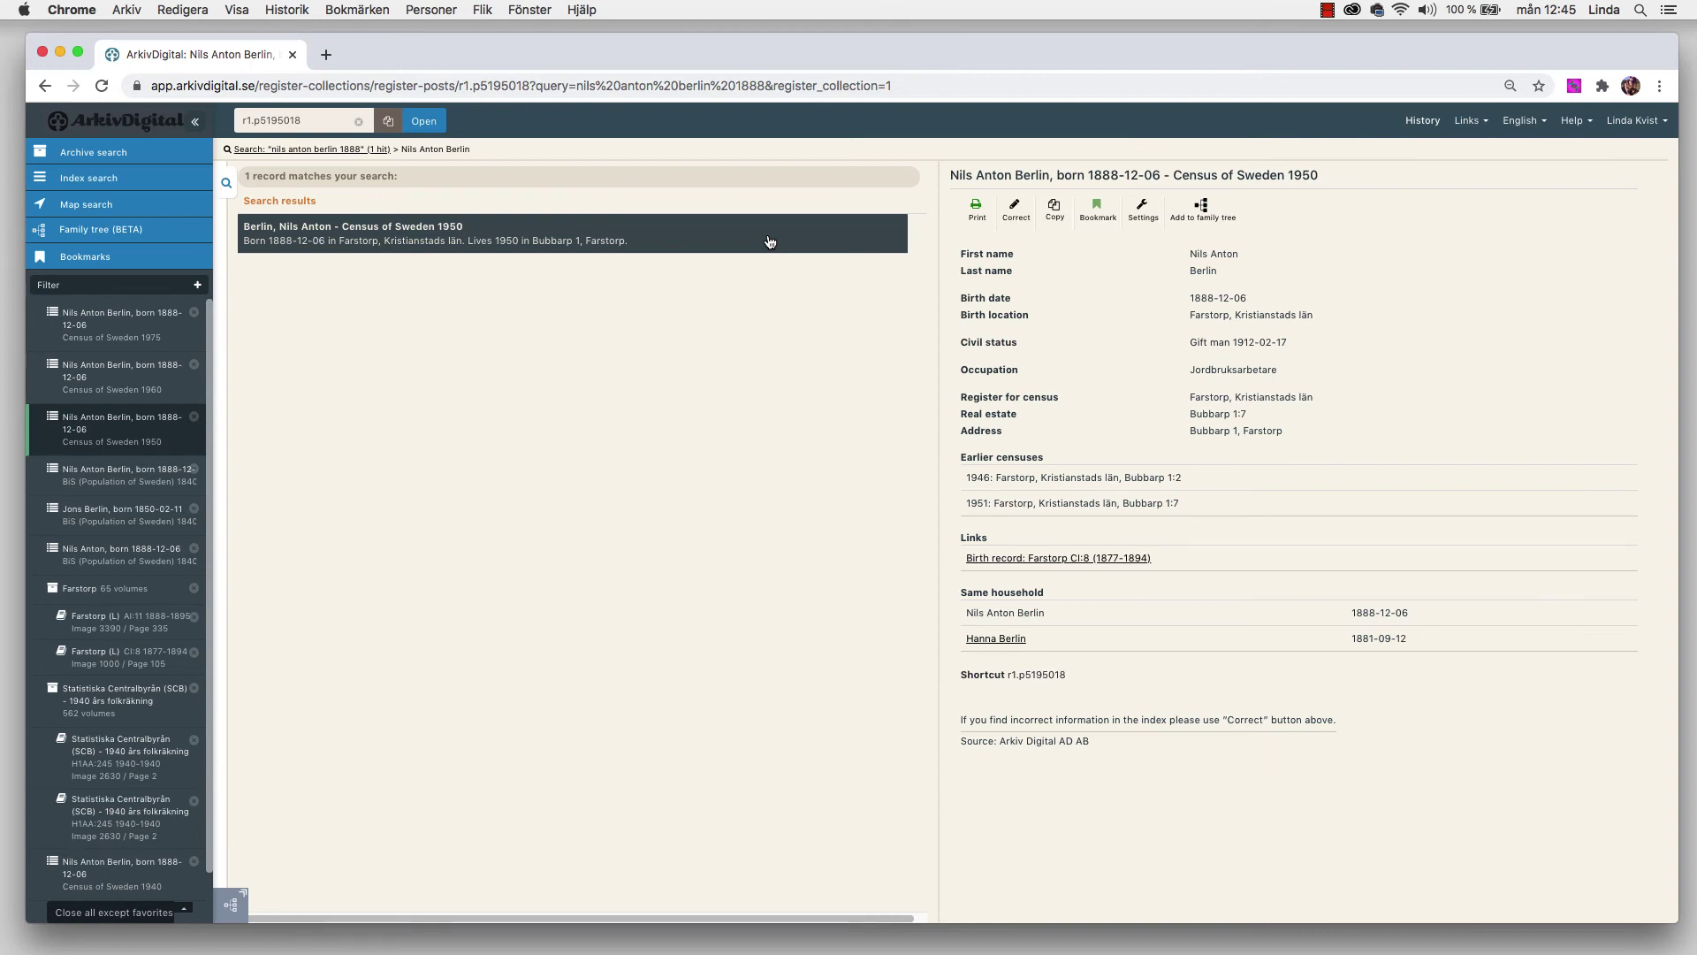
- Switch the index source to Census of Sweden 1960 and open its hit
left_click(226, 186)
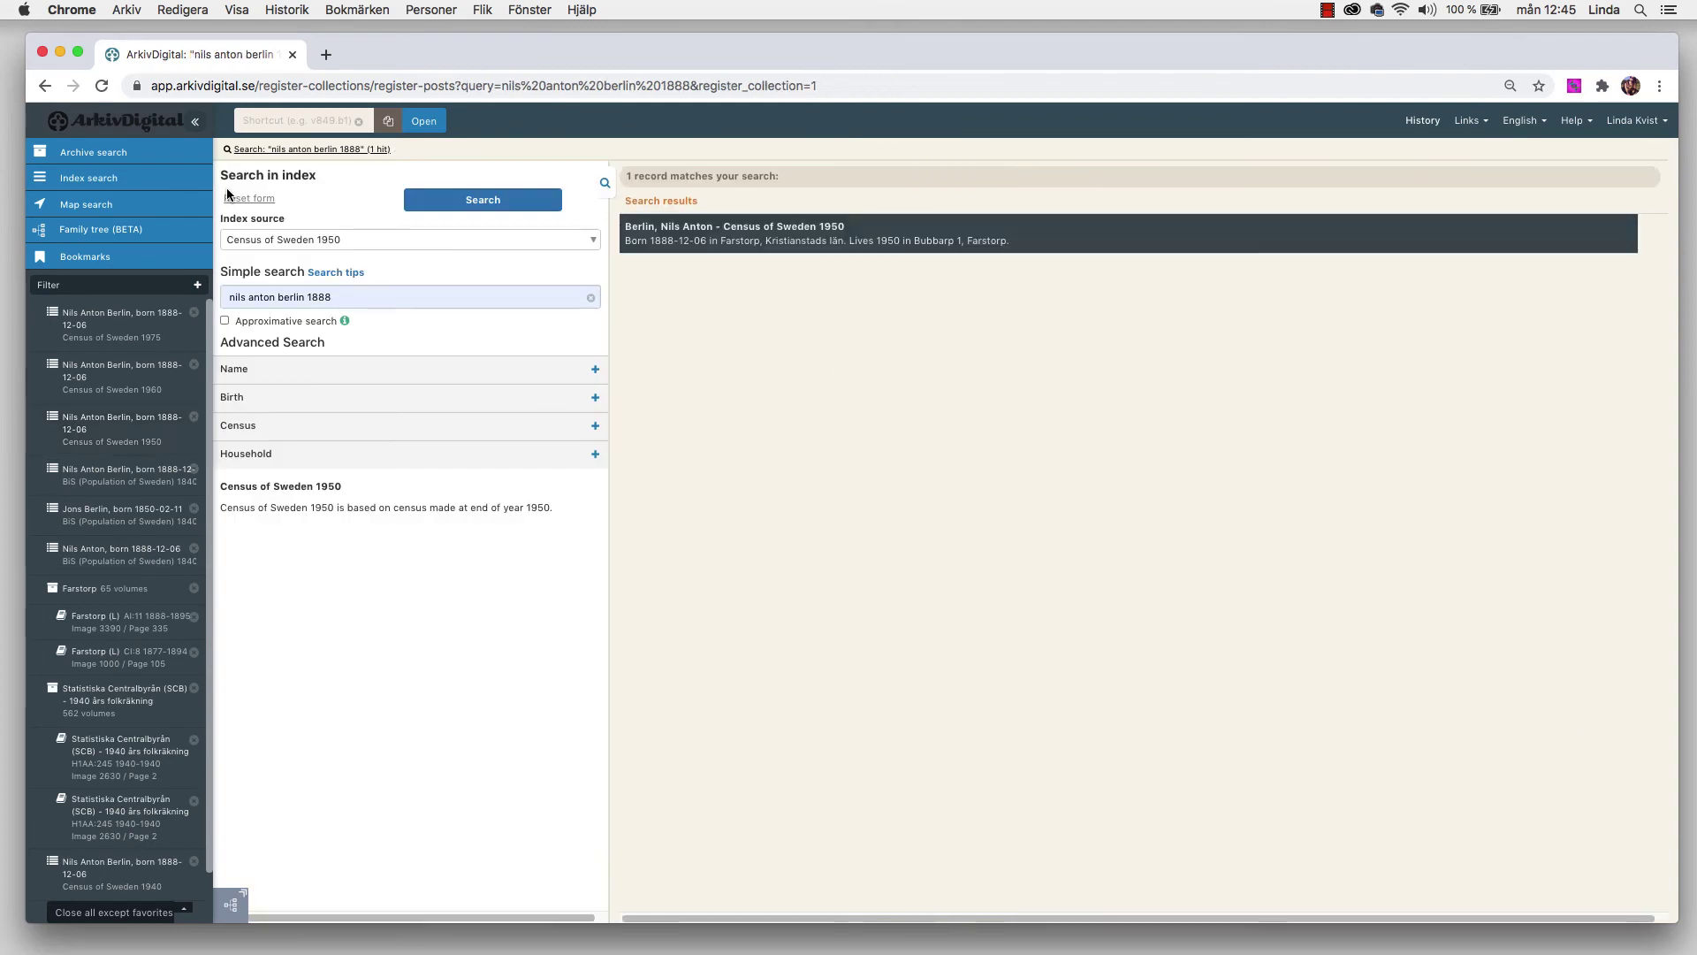
left_click(358, 240)
left_click(300, 343)
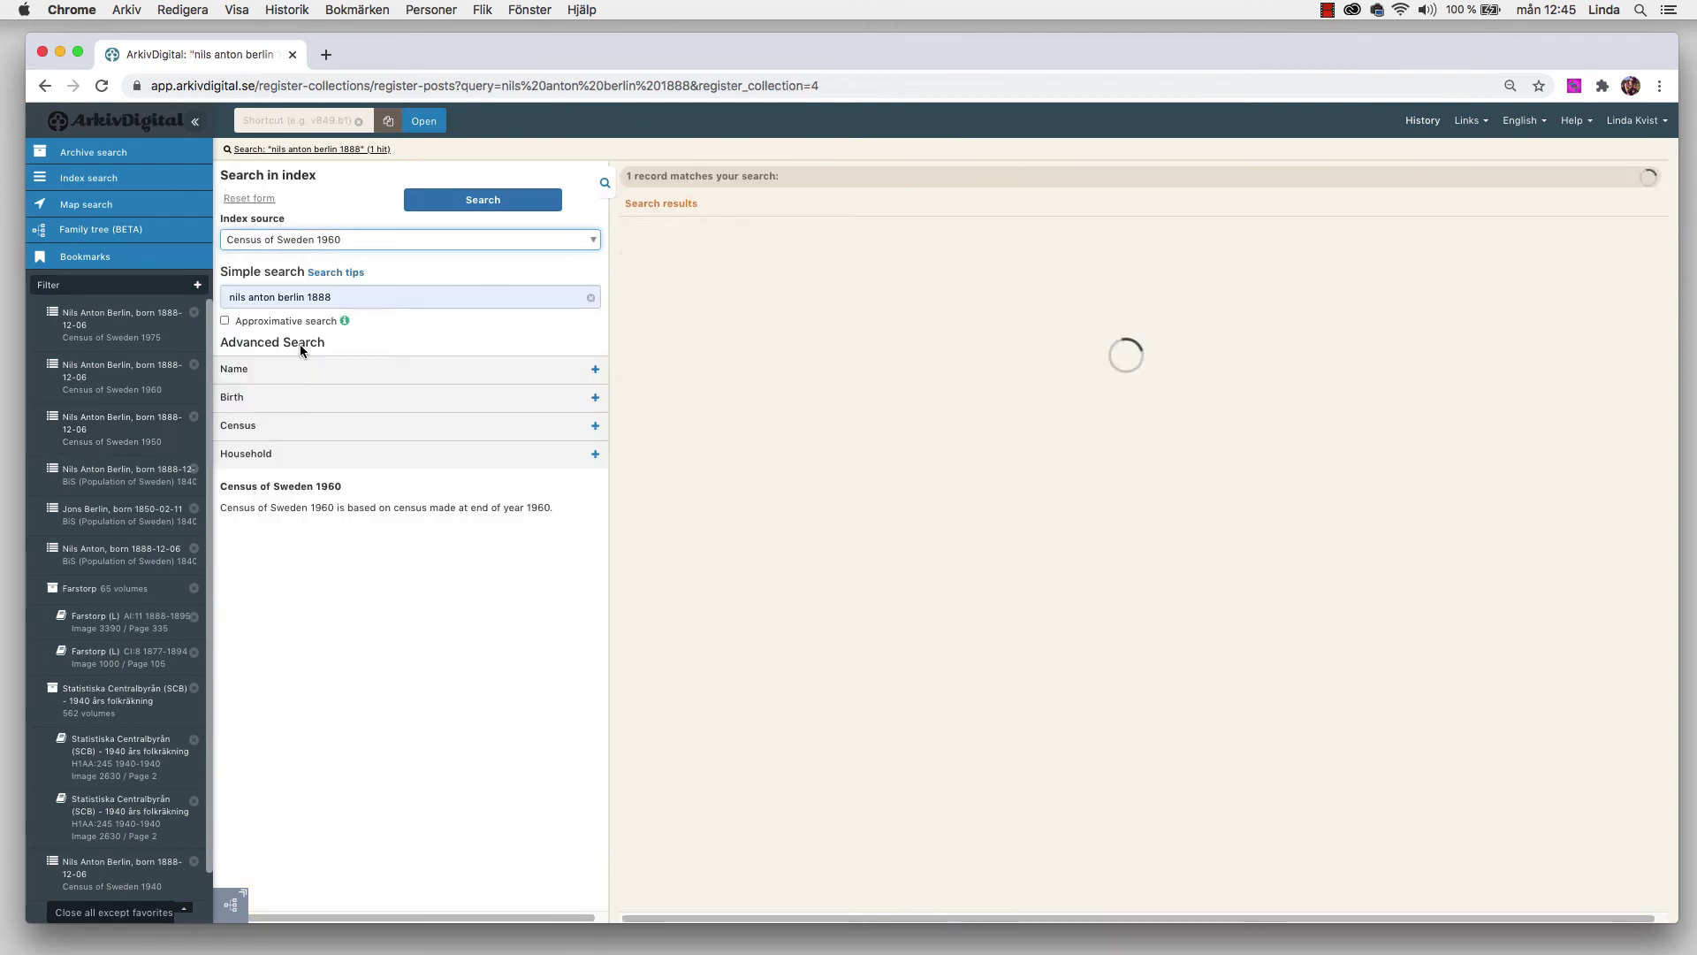
left_click(678, 240)
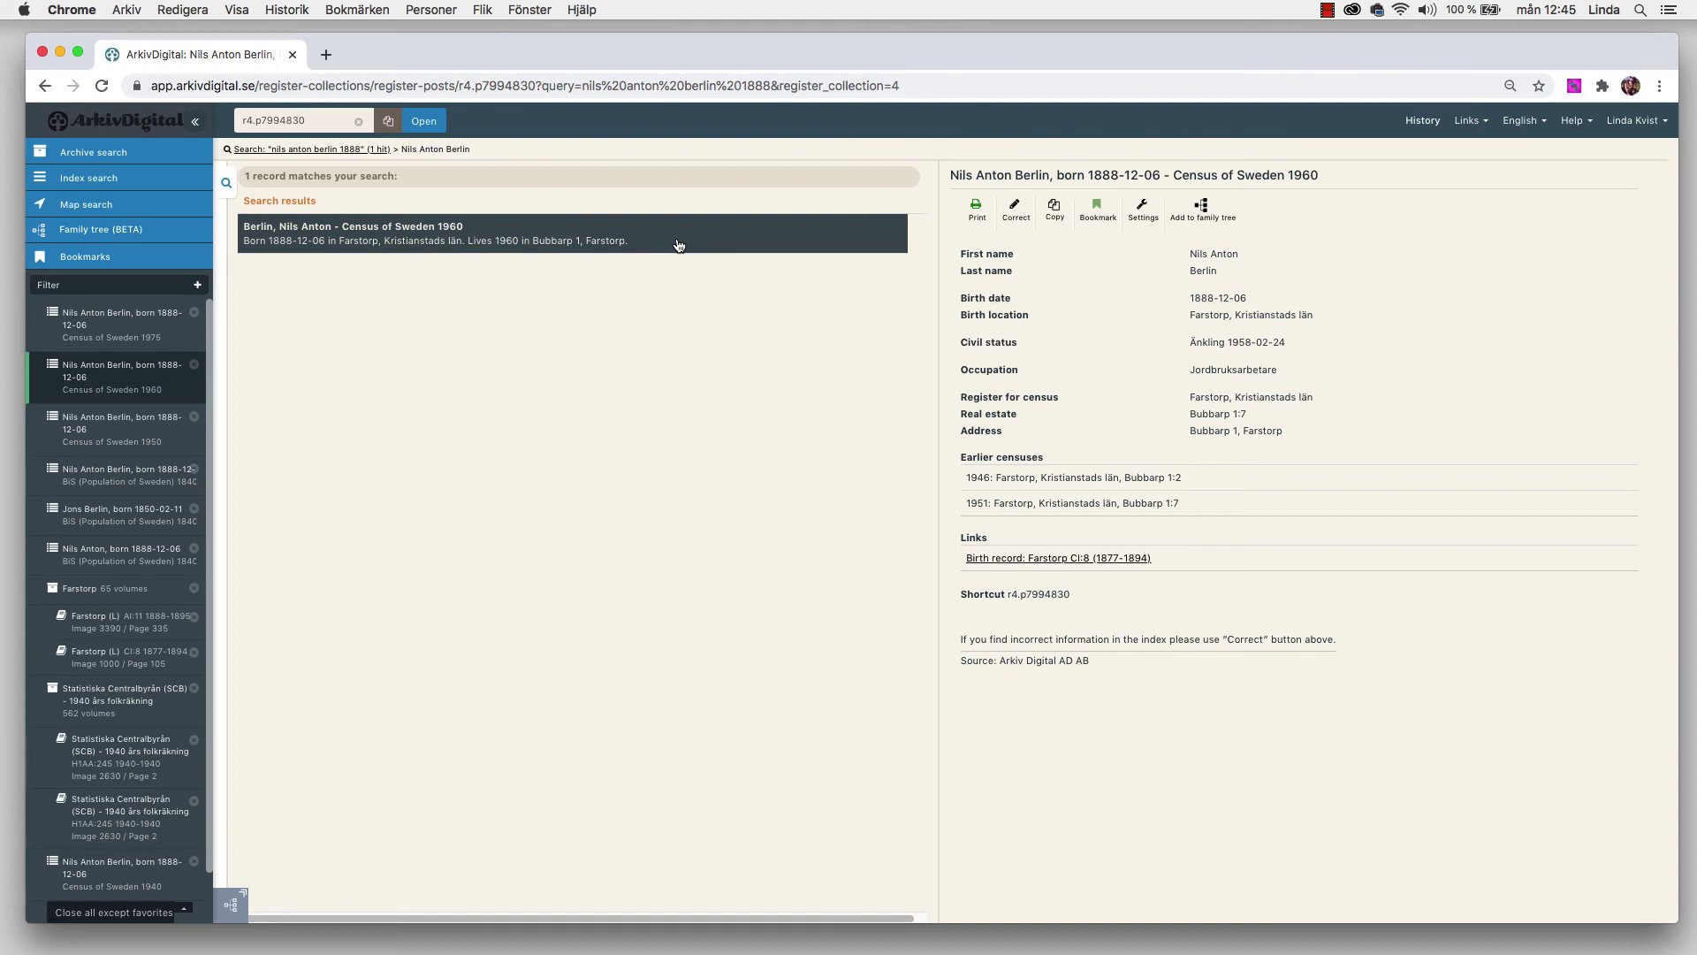
- Check the Census of Sweden 1975 record in Solgården, Hästveda, then search the 1985 census
left_click(398, 239)
left_click(329, 372)
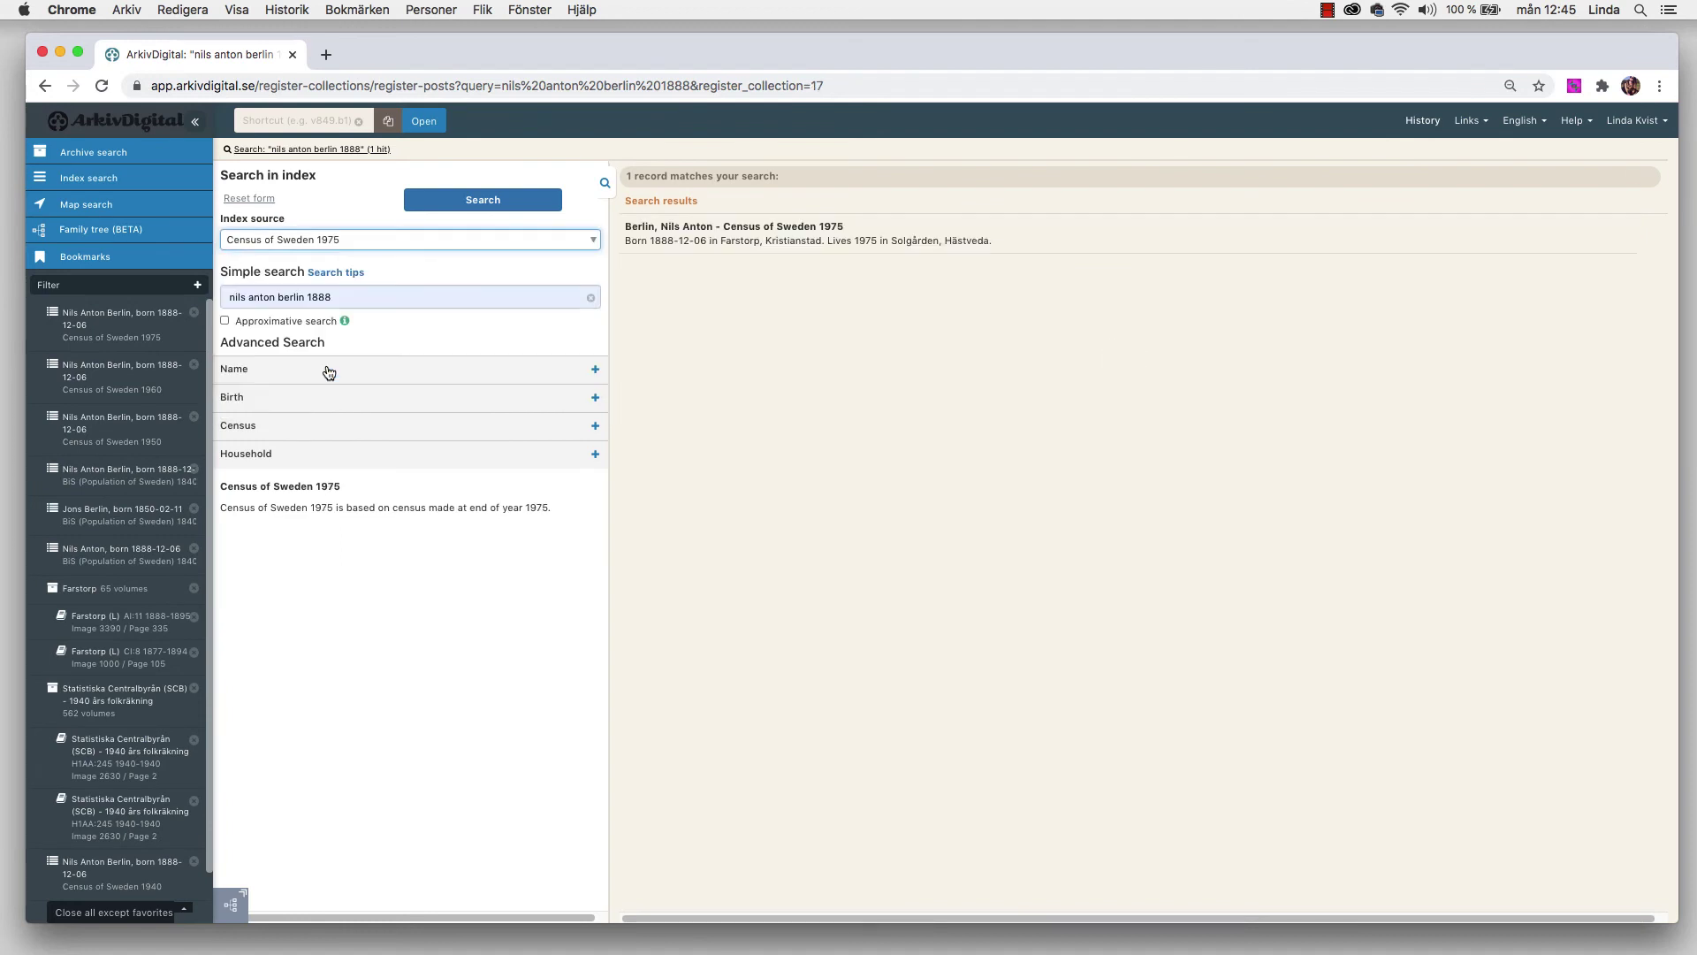
left_click(230, 179)
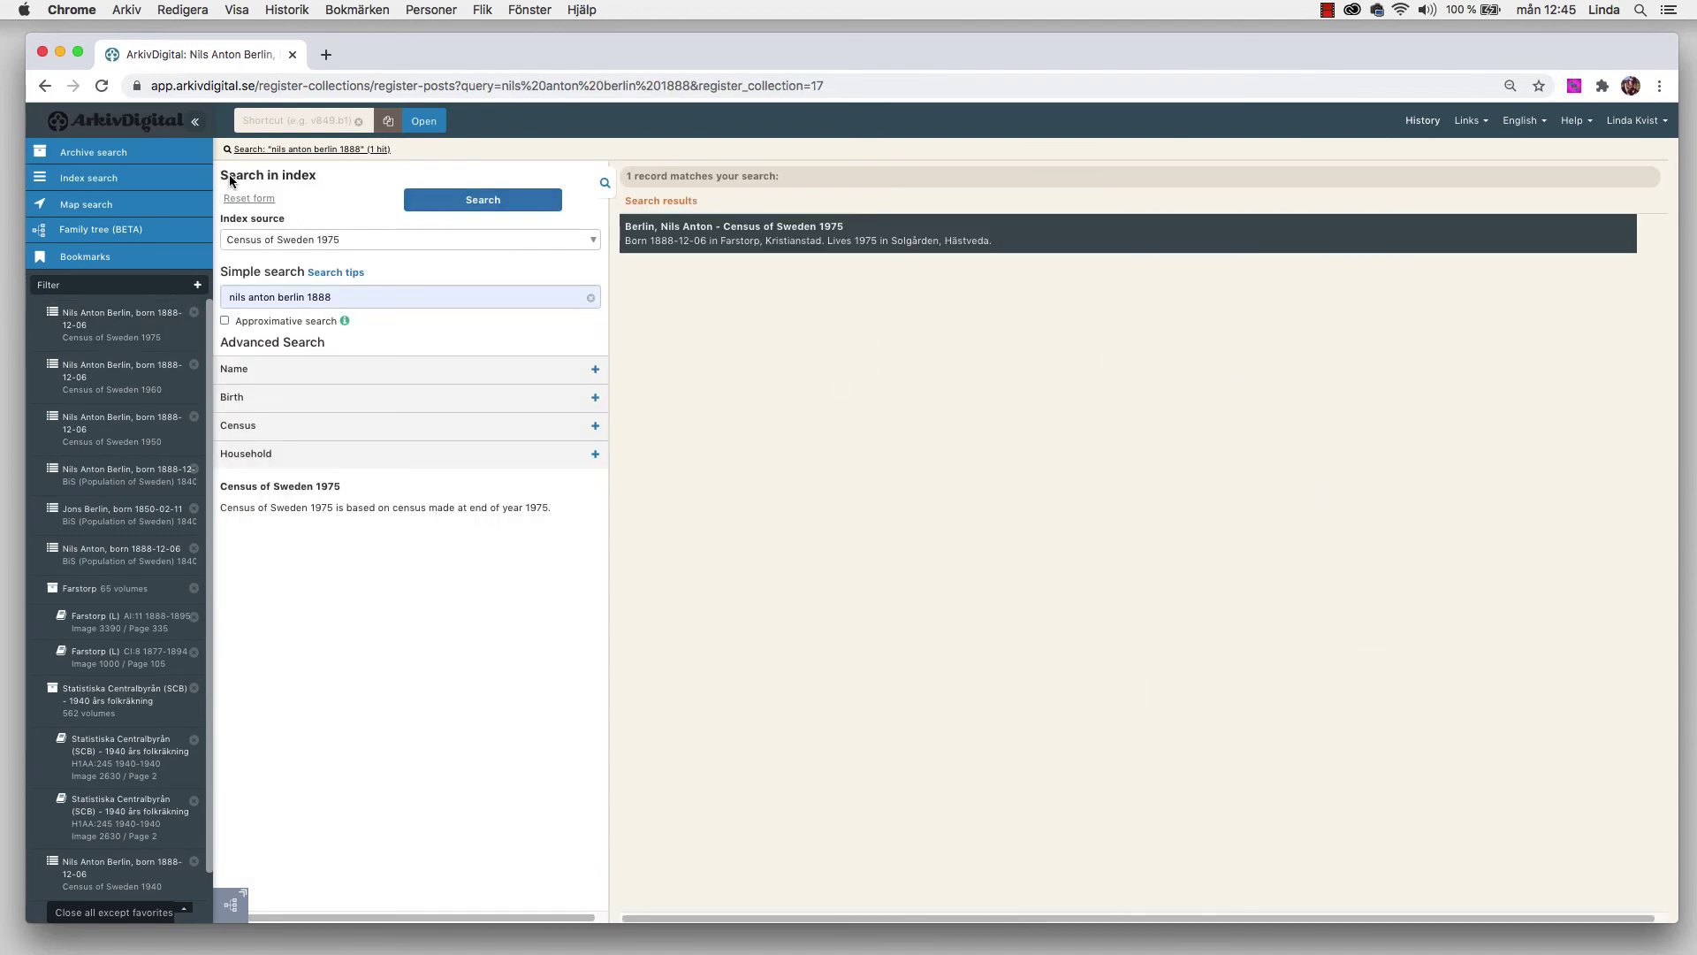
left_click(358, 239)
left_click(300, 400)
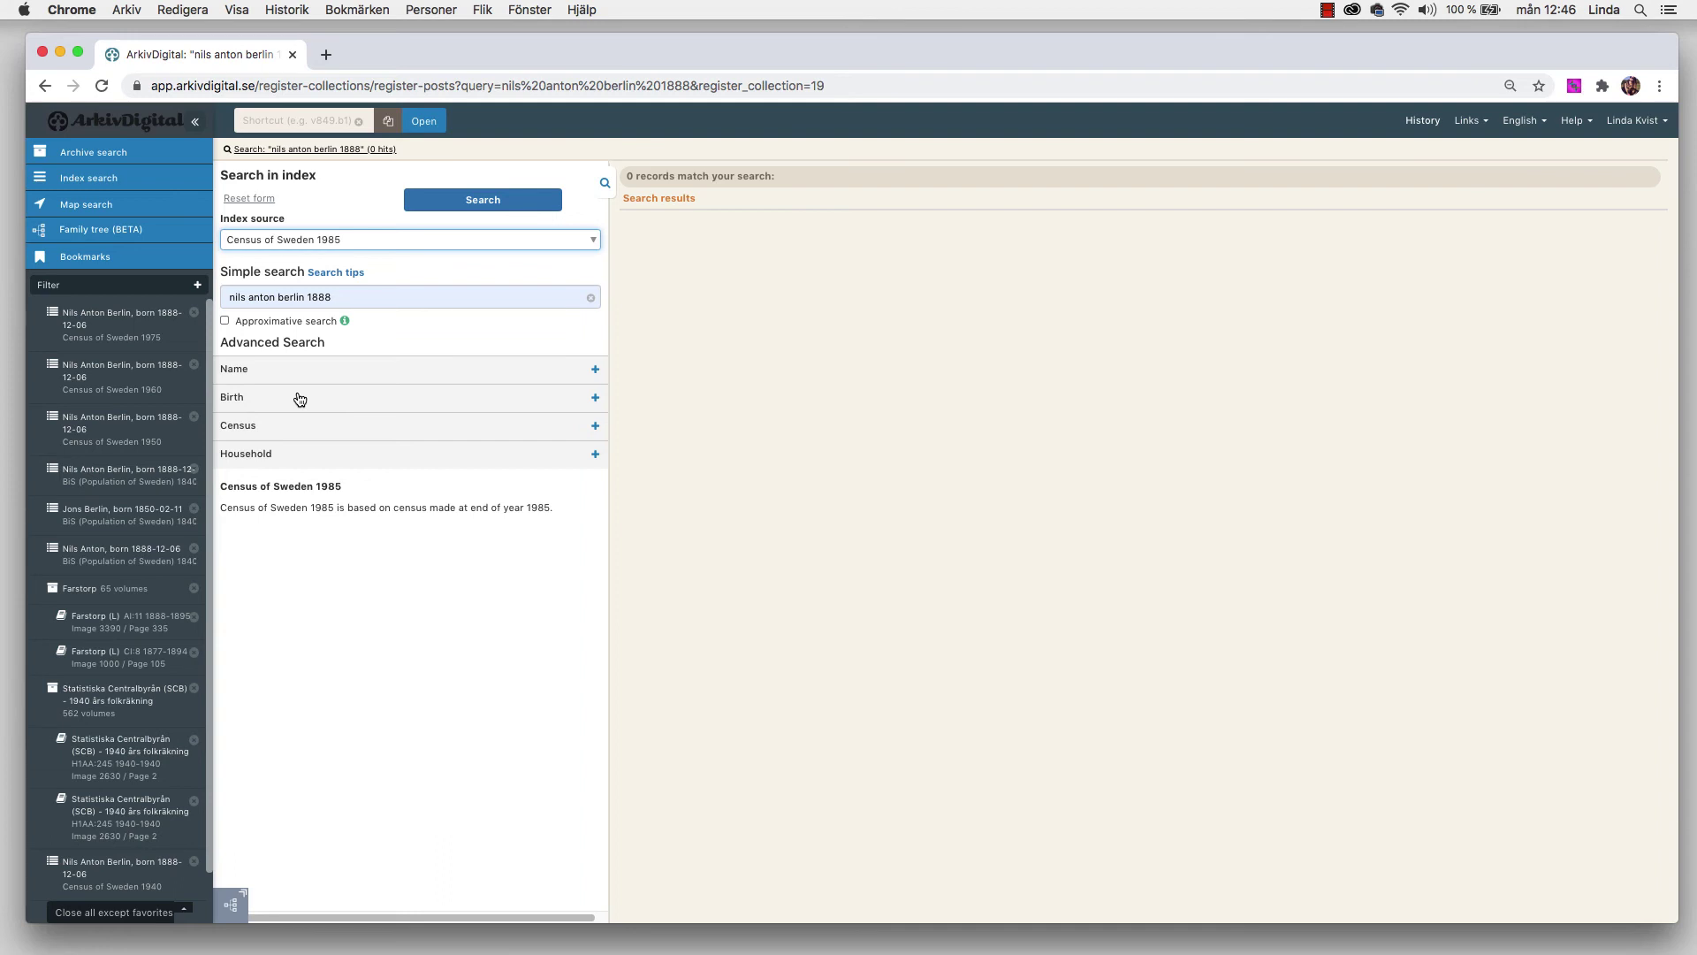
- Switch back to Census of Sweden 1940 and open the Bubbarp, Farstorp six-person household record
left_click(397, 246)
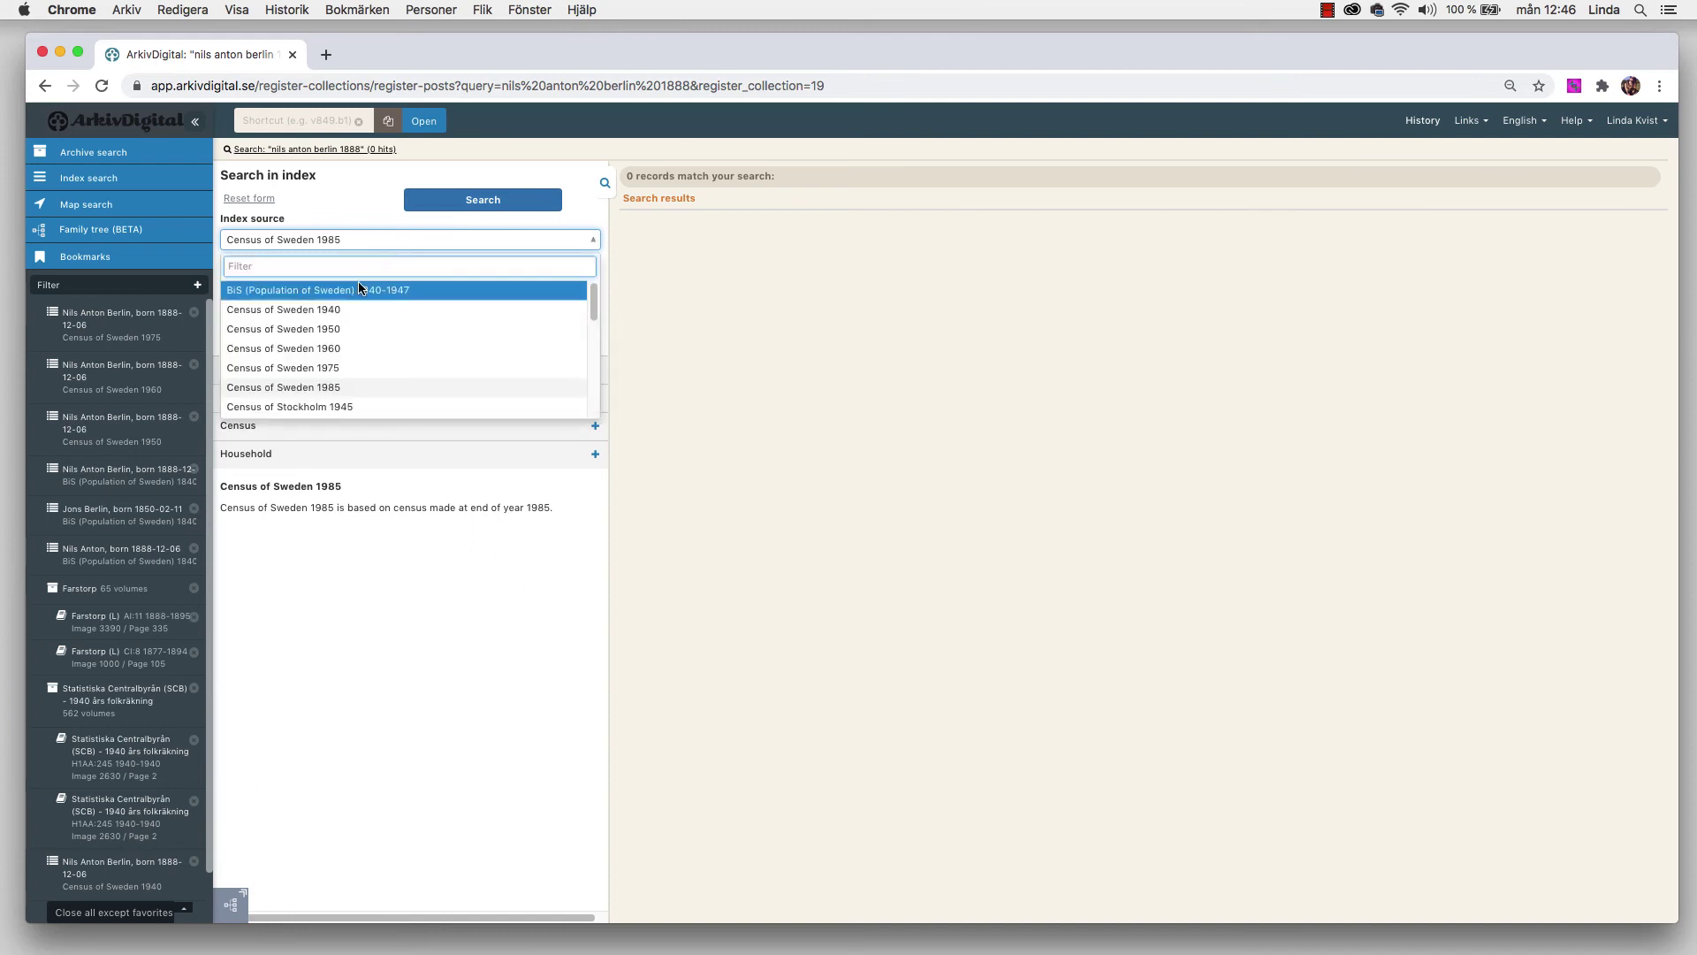
left_click(354, 310)
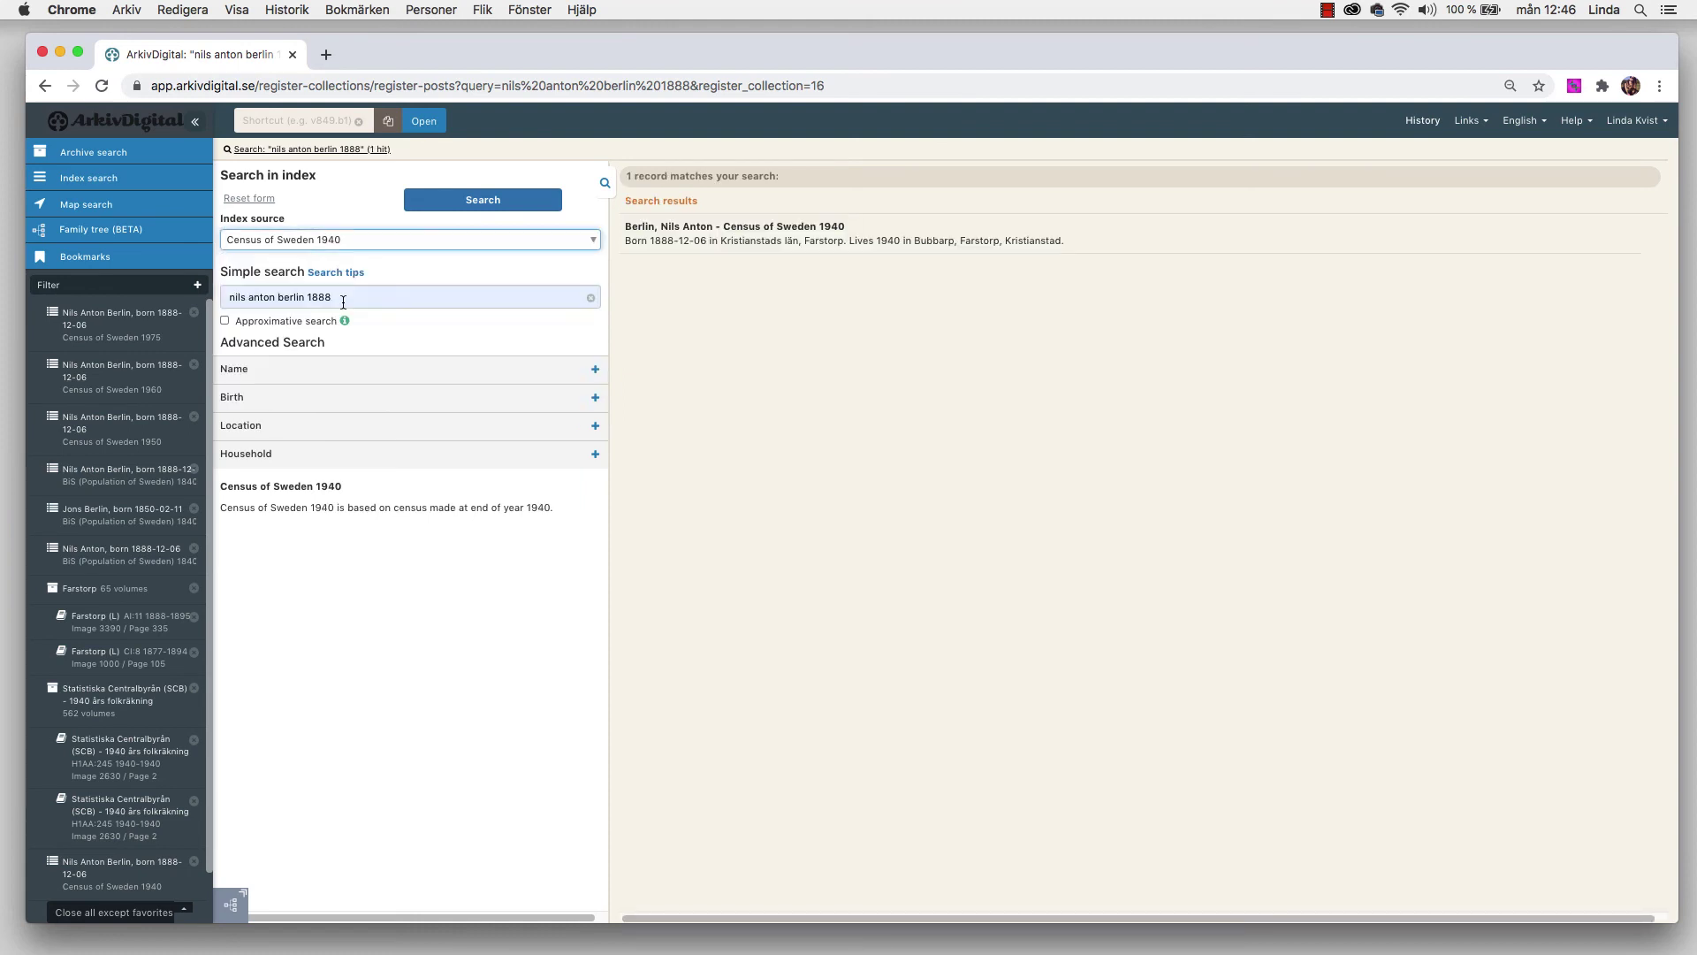
left_click(790, 244)
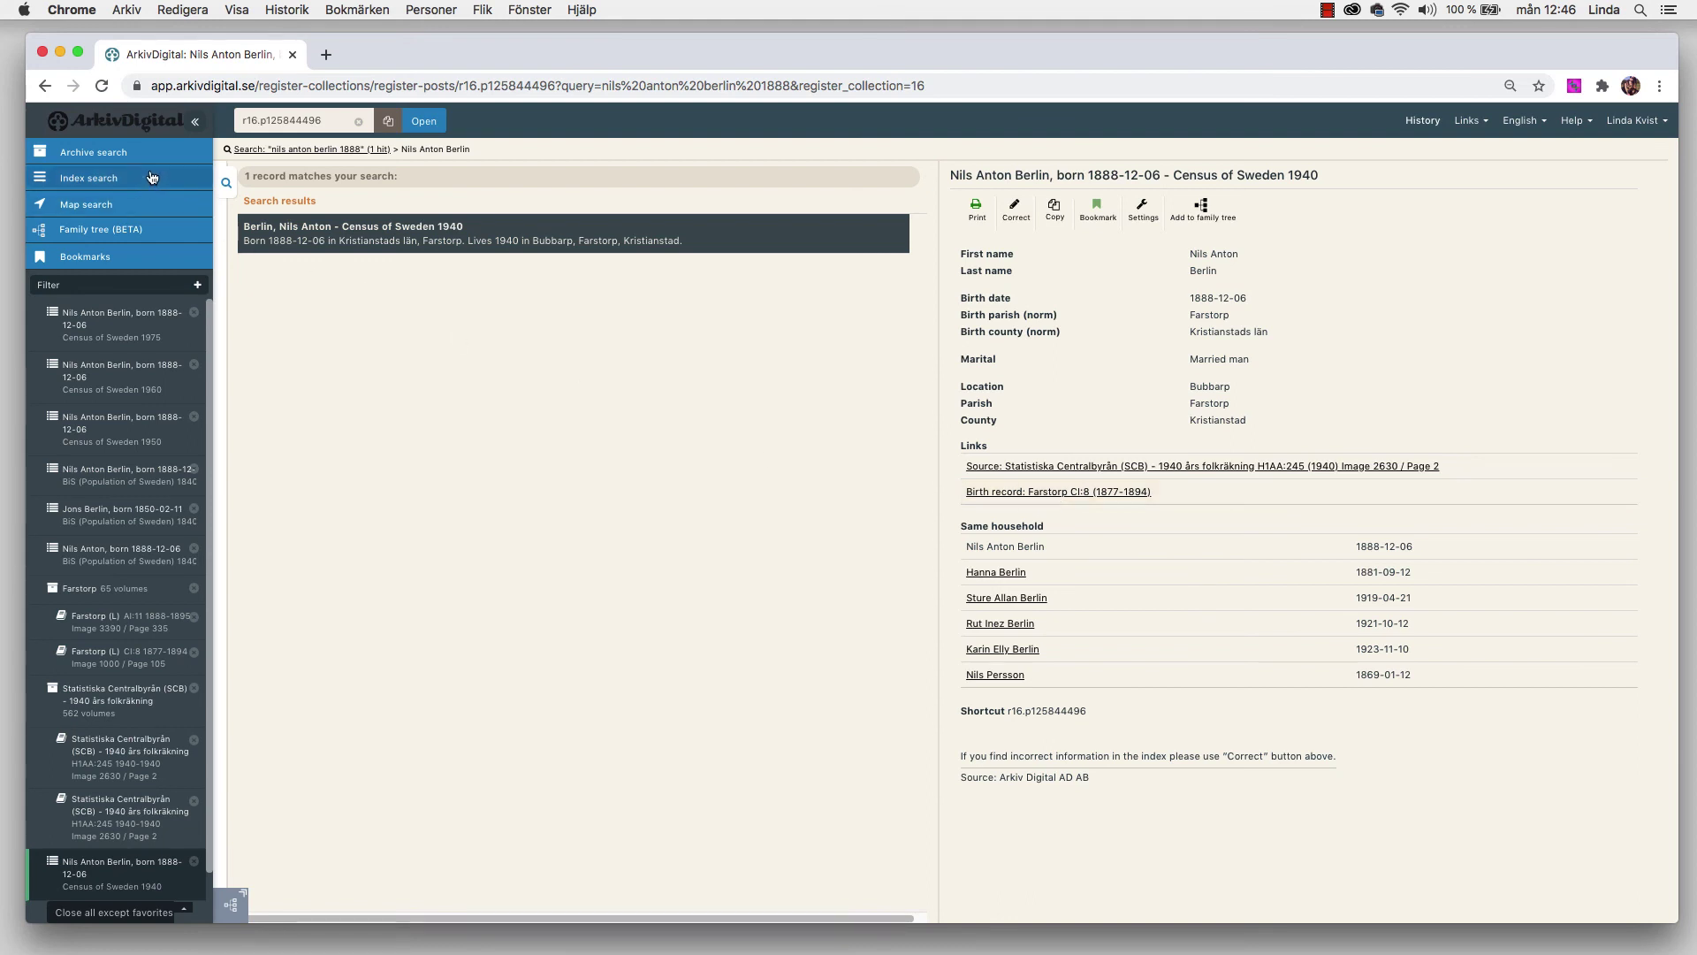
- Search archive holders for 'farstorp', open the Farstorp parish and browse its 65 volumes
left_click(122, 154)
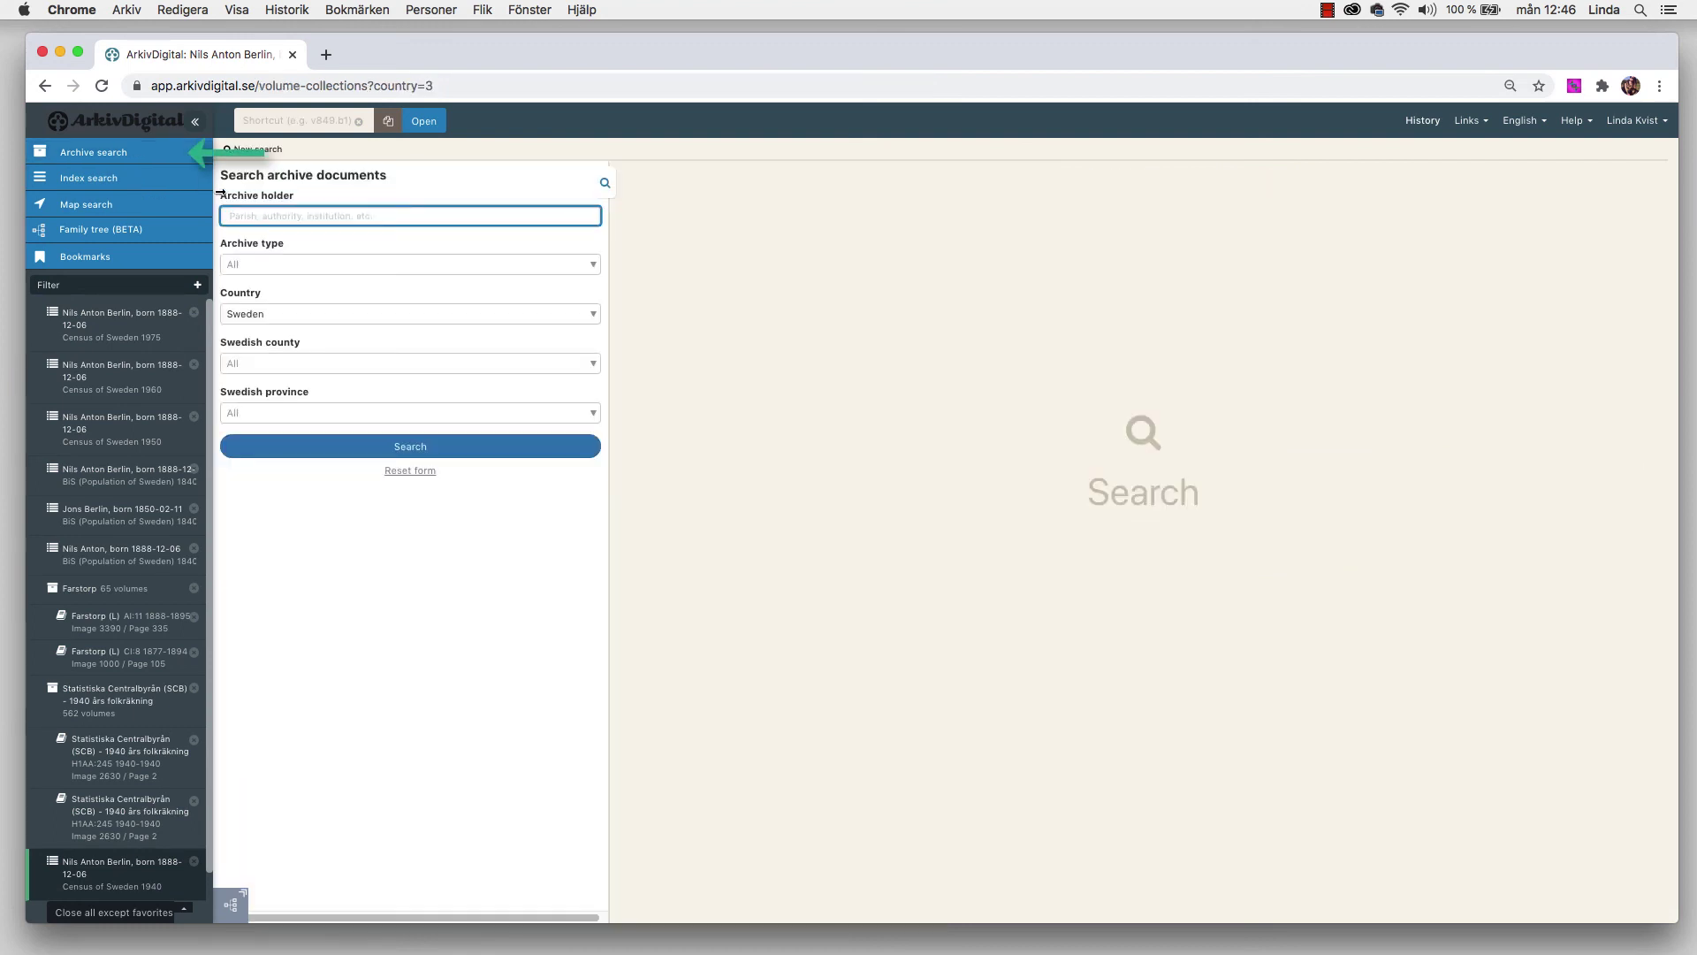
type("farstorp")
key("Return")
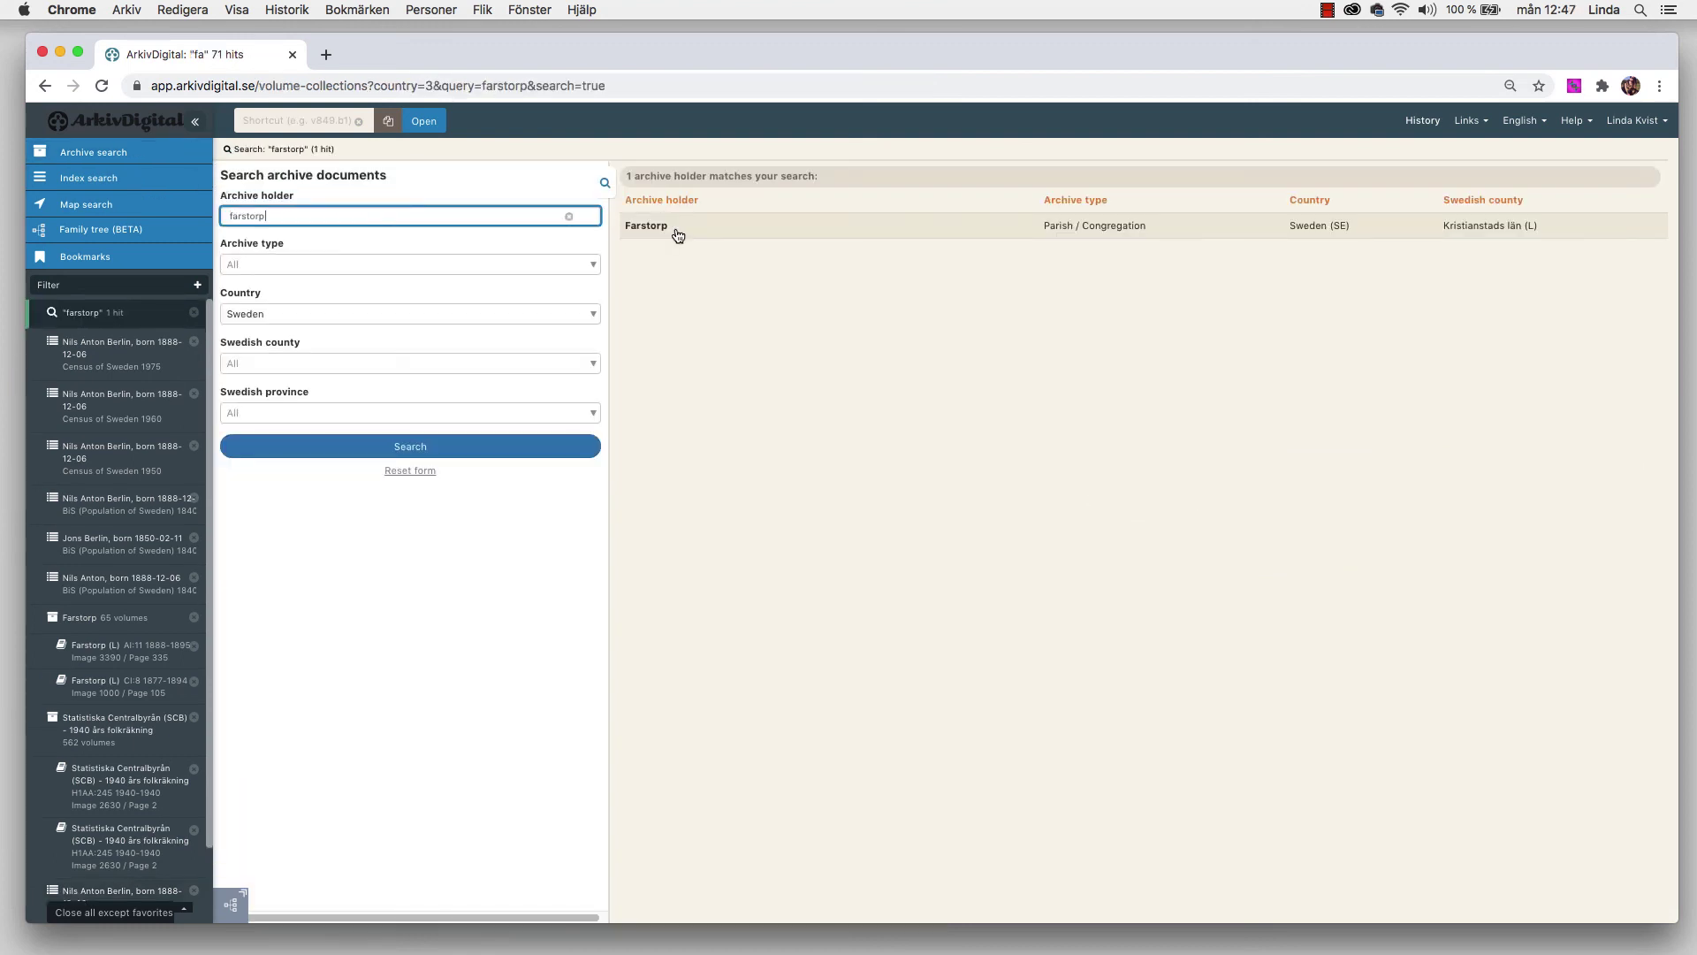
left_click(678, 233)
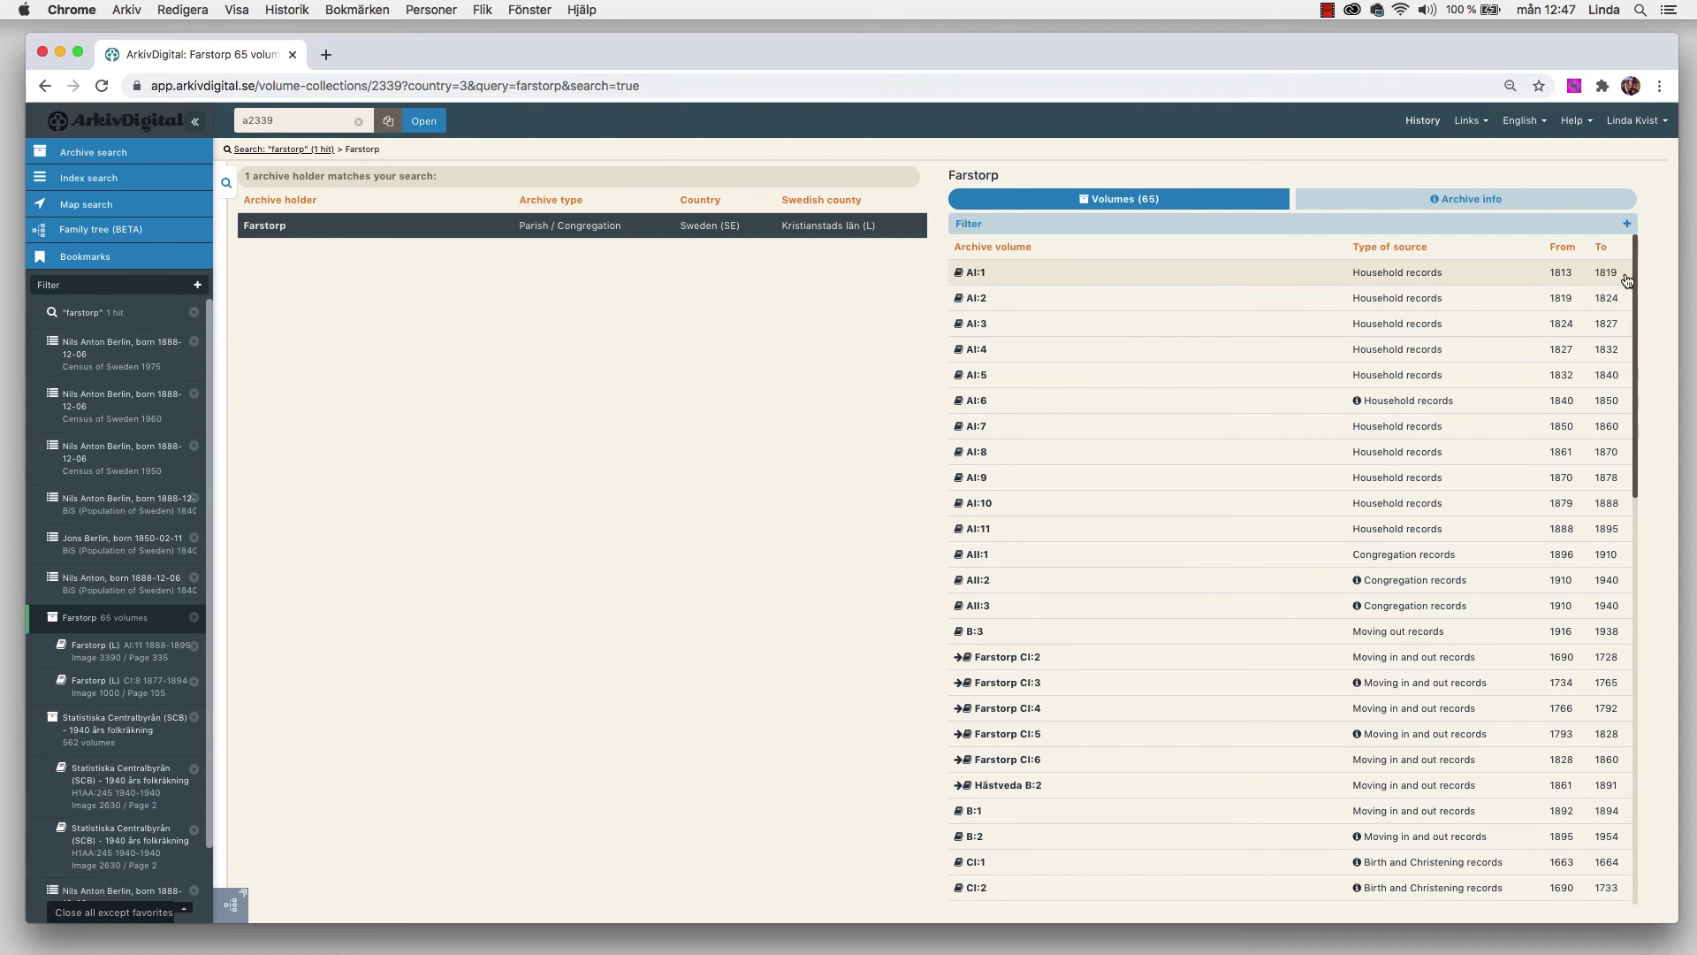
scroll(1634, 300, "down", 1)
left_click_drag(1635, 300, 1589, 523)
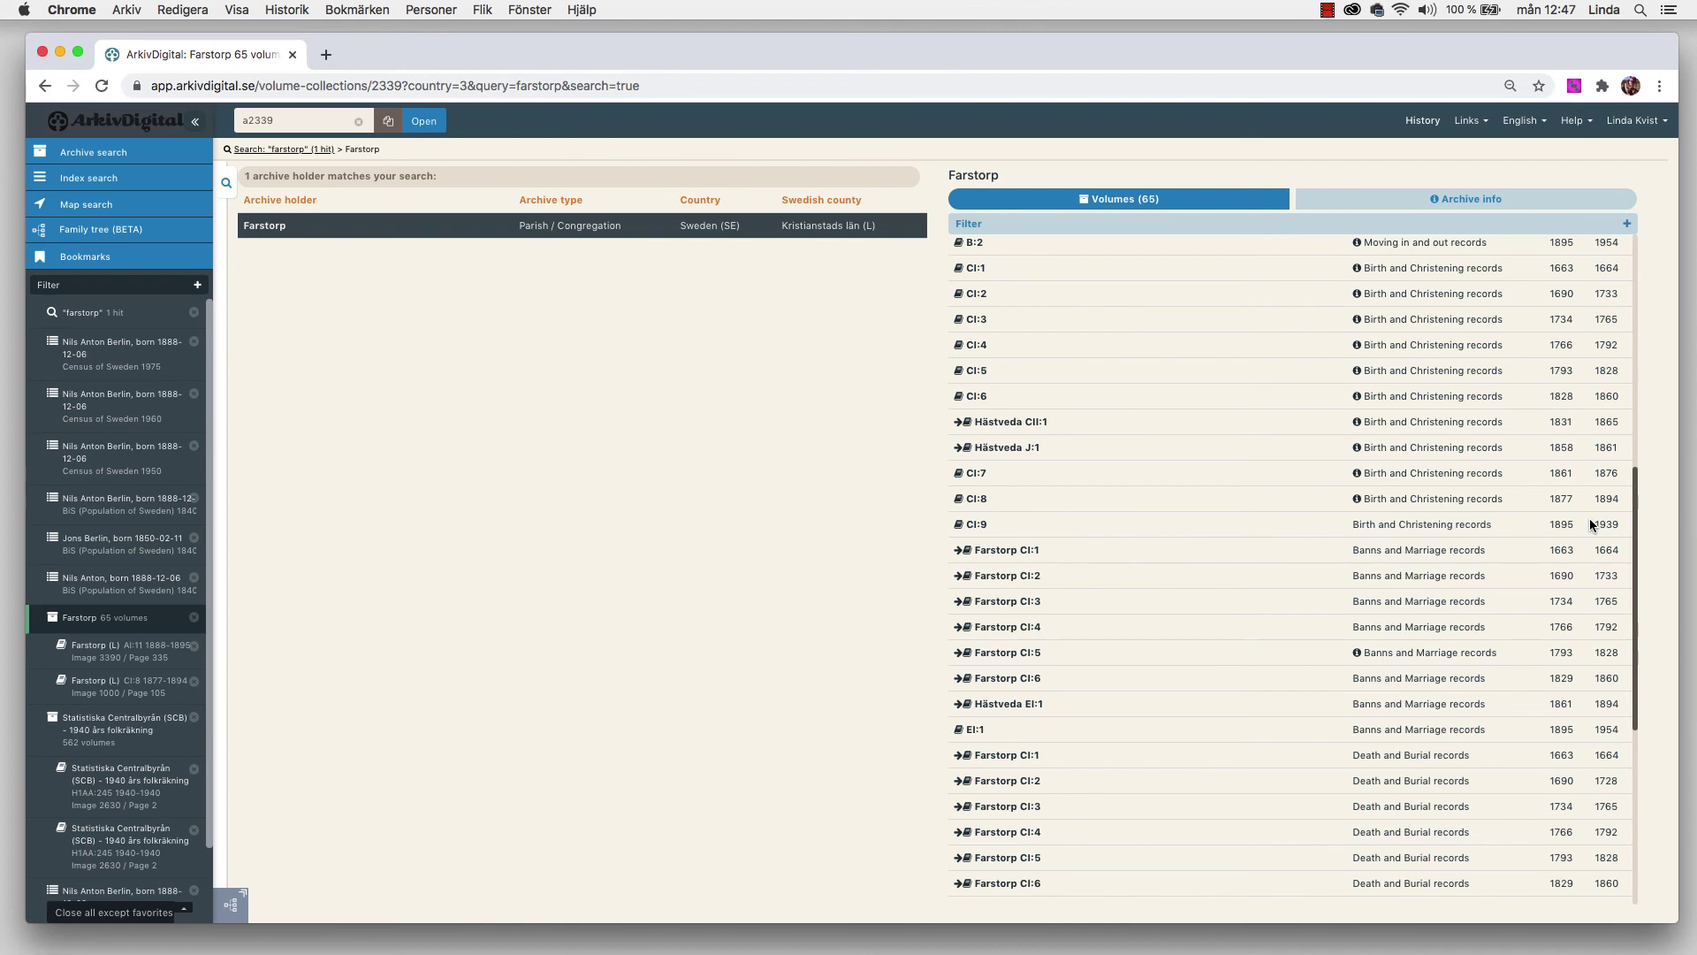
scroll(1591, 525, "down", 4)
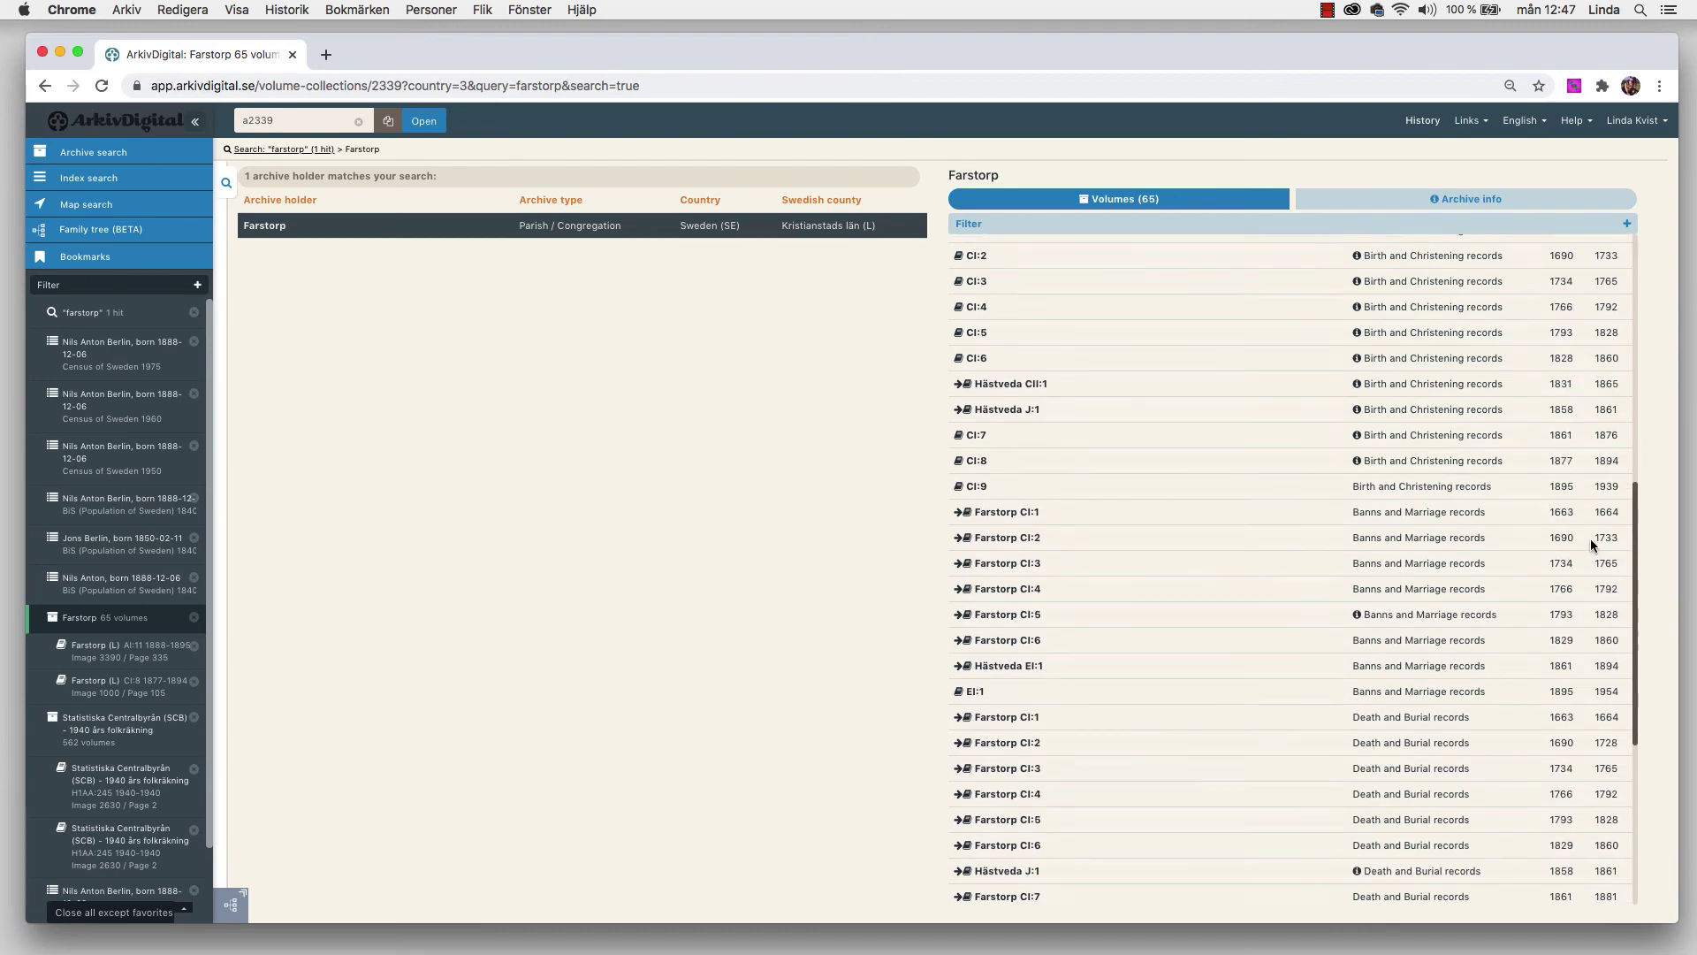
scroll(1567, 586, "down", 6)
scroll(1437, 681, "down", 1)
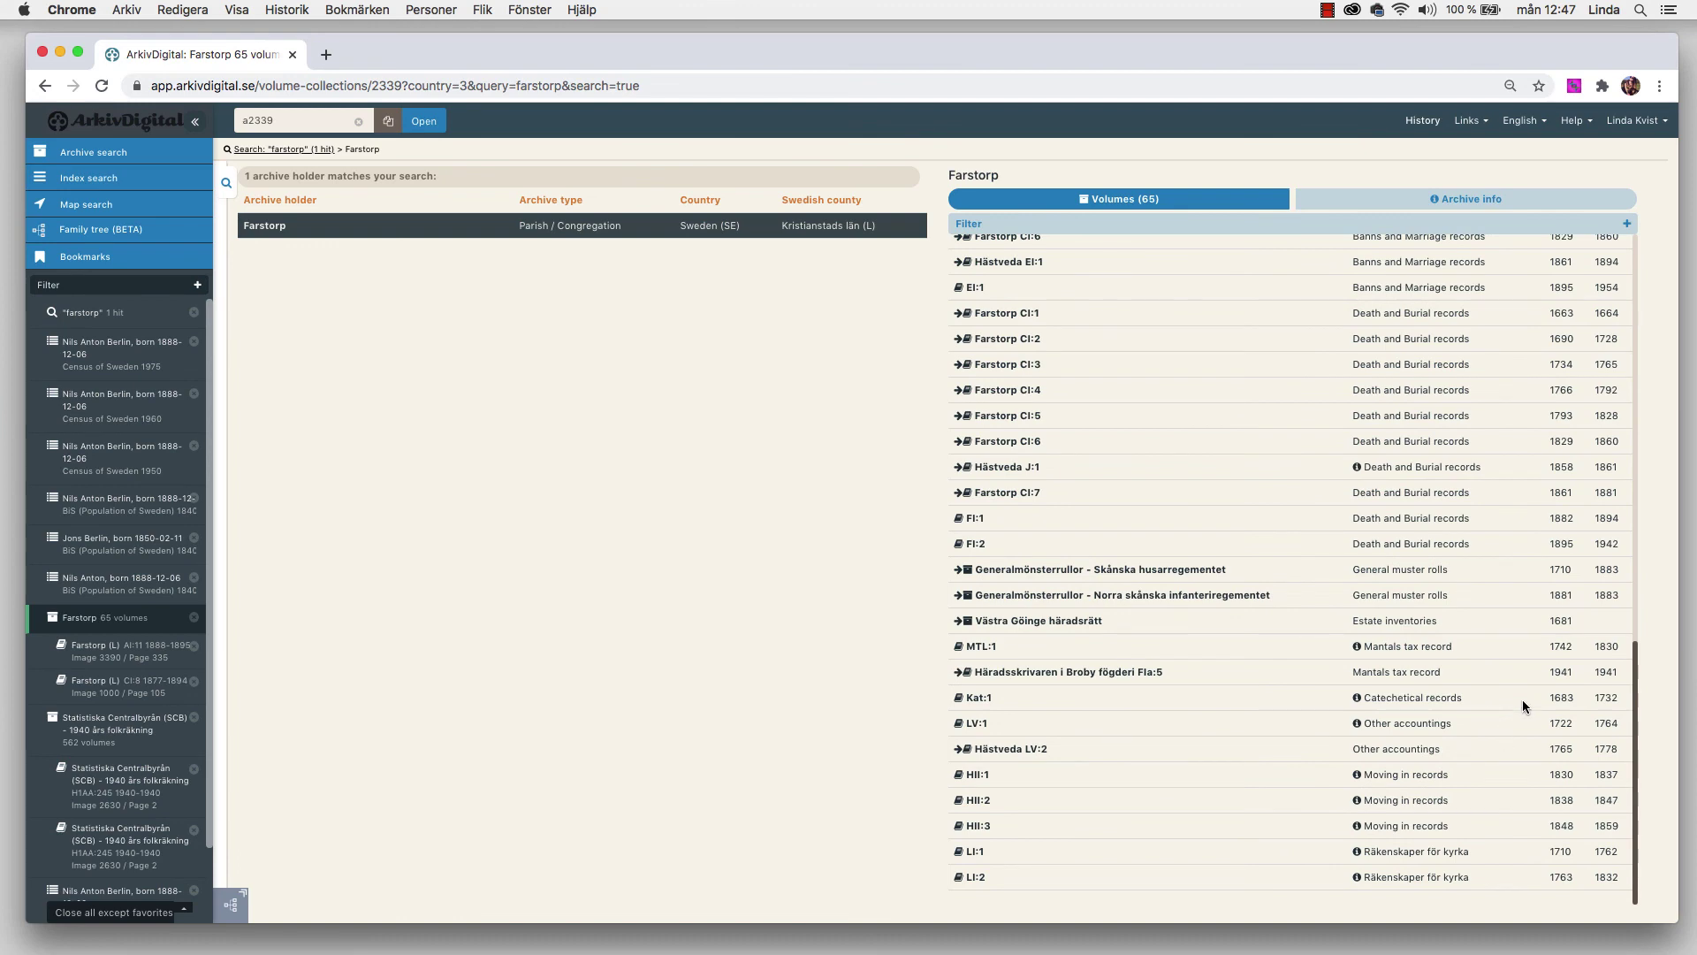
scroll(1530, 700, "up", 20)
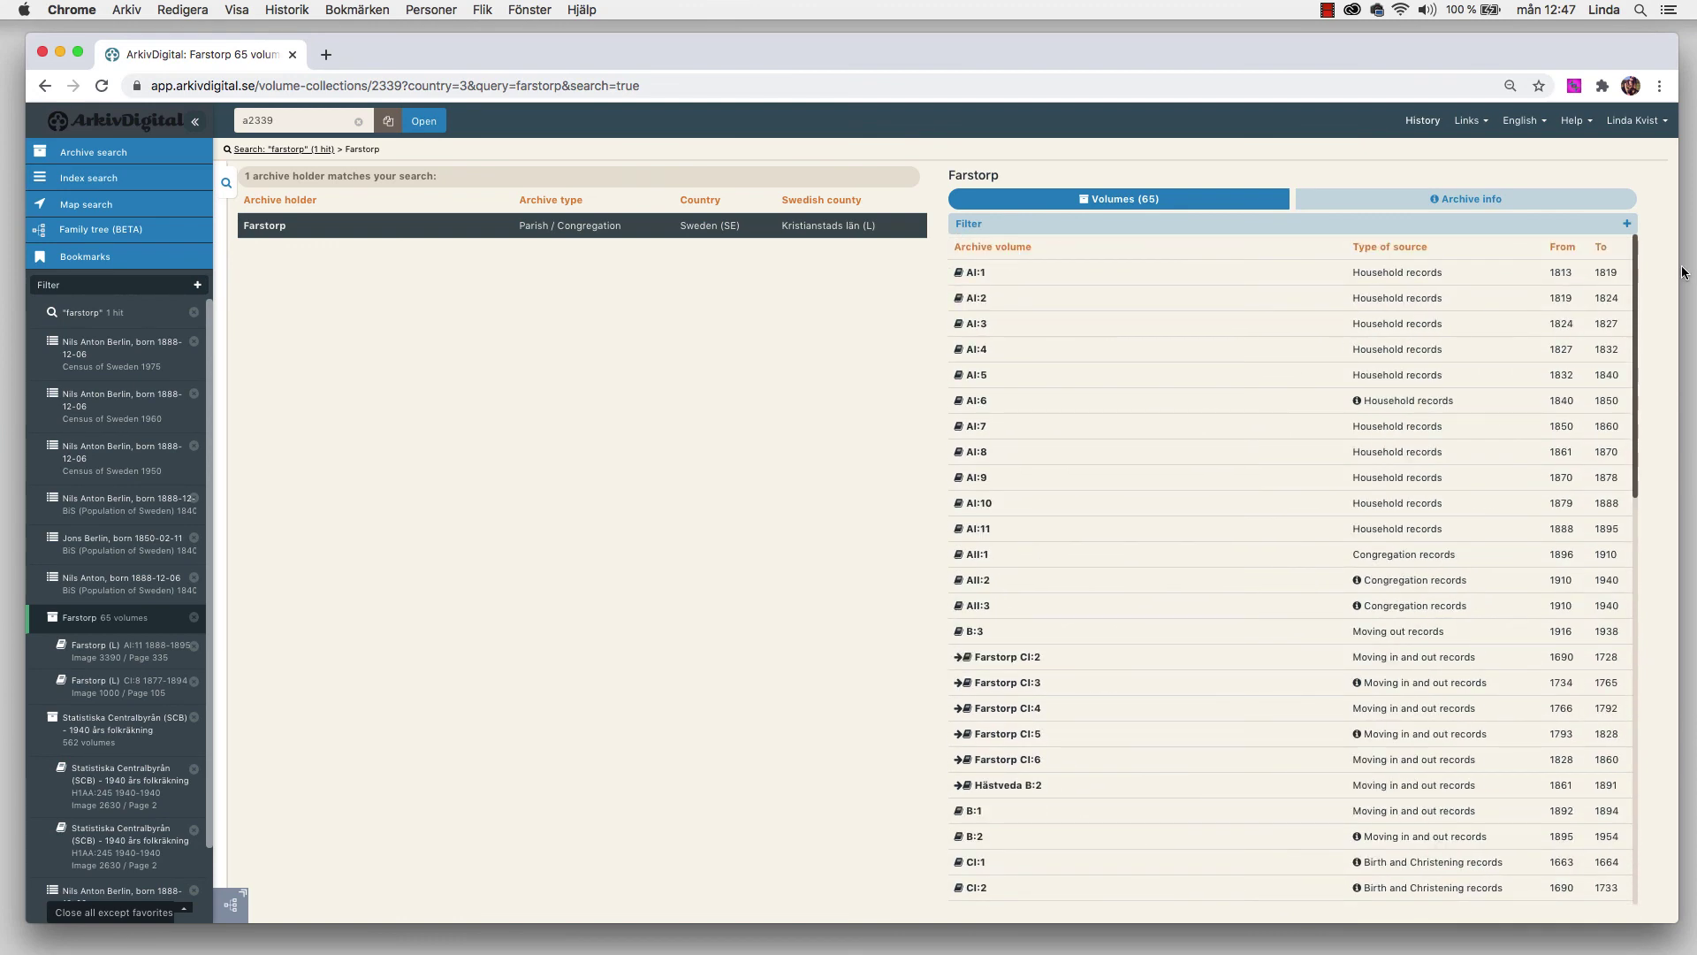
- Show Farstorp's archive info: Kristianstads län, NAD SE/LLA/13080, Stift Lund, Härad Västra Göinge
left_click(1469, 198)
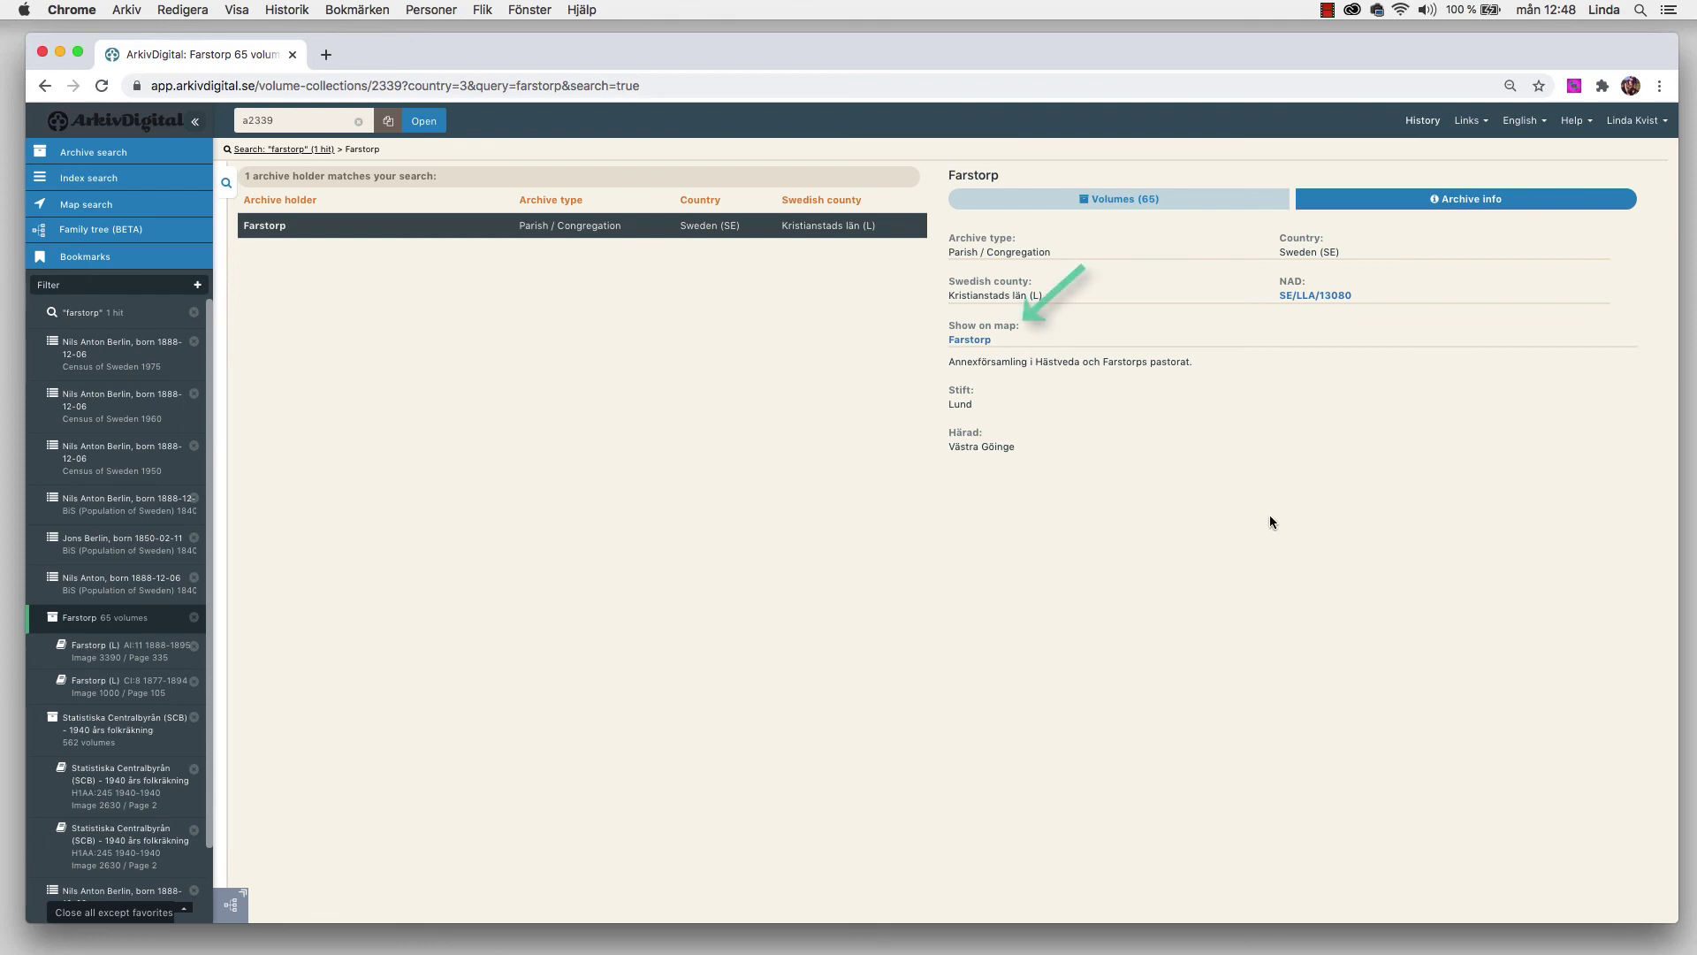
- Display Farstorp parish and its surrounding parishes on the map
left_click(969, 341)
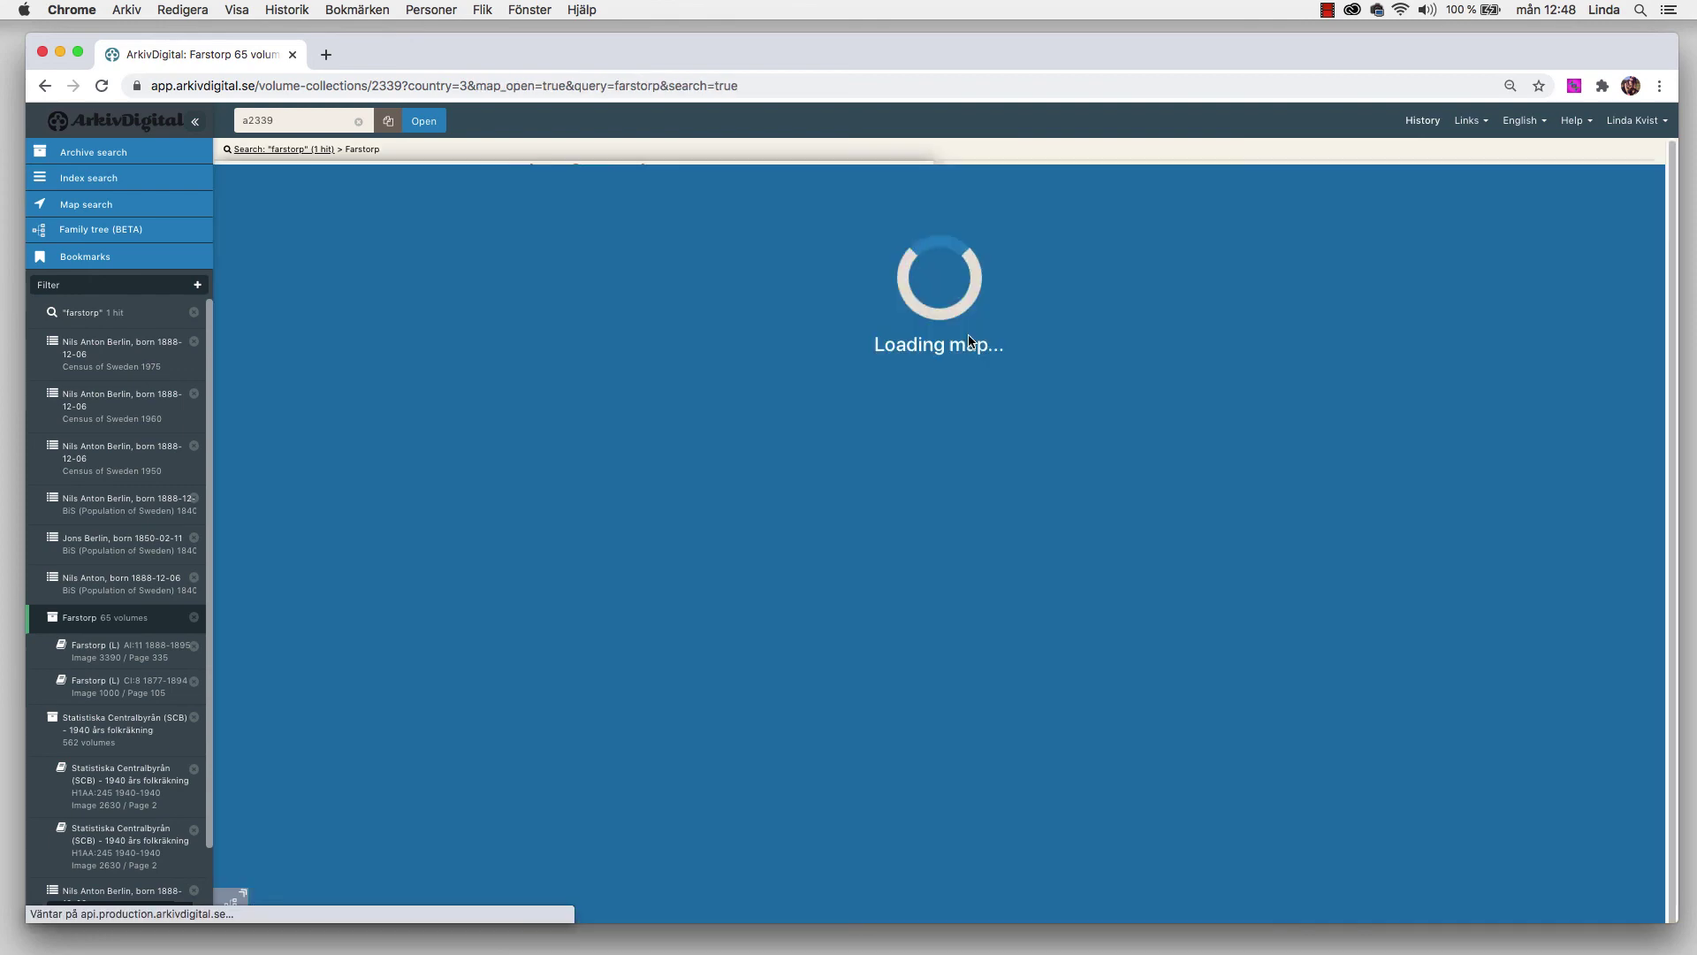